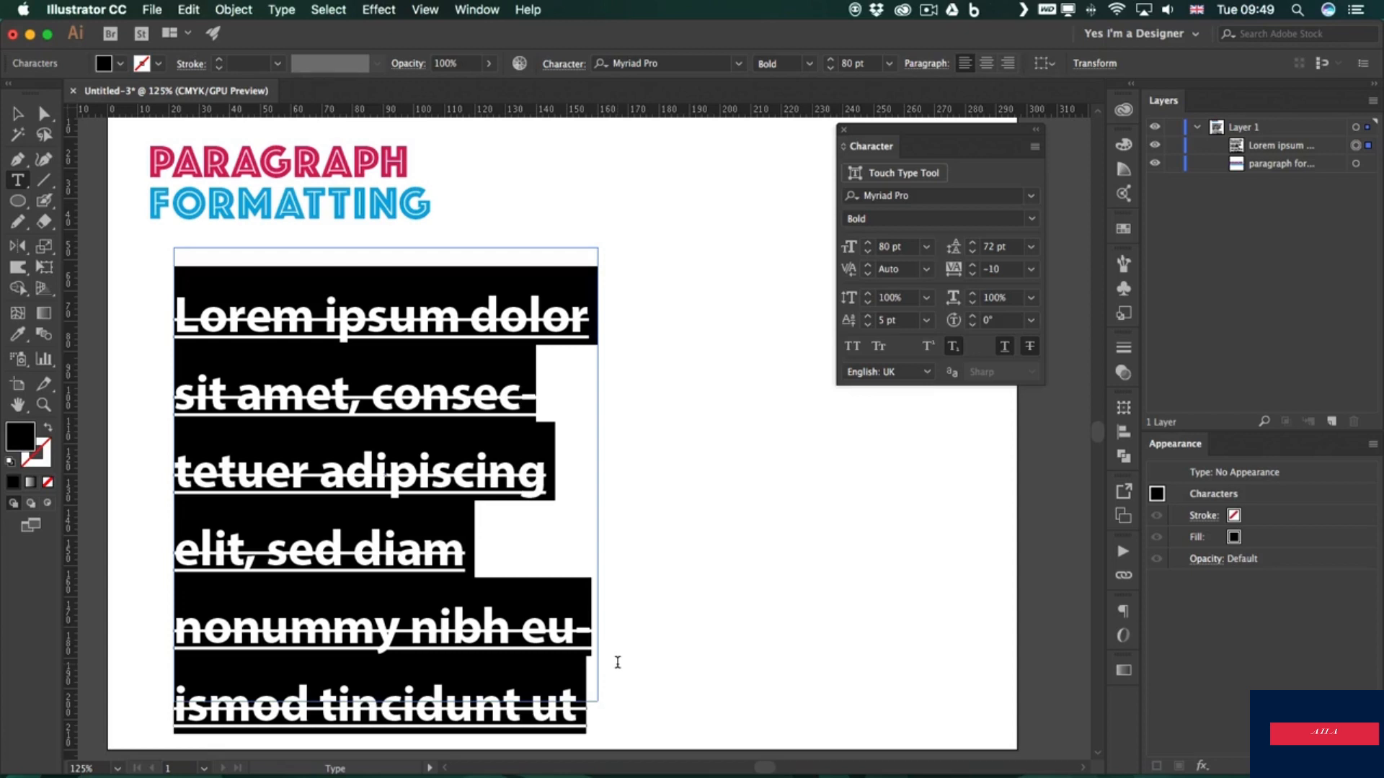
# Step: Reset the character formatting of all the Lorem ipsum text to the defaults
pyautogui.click(534, 404)
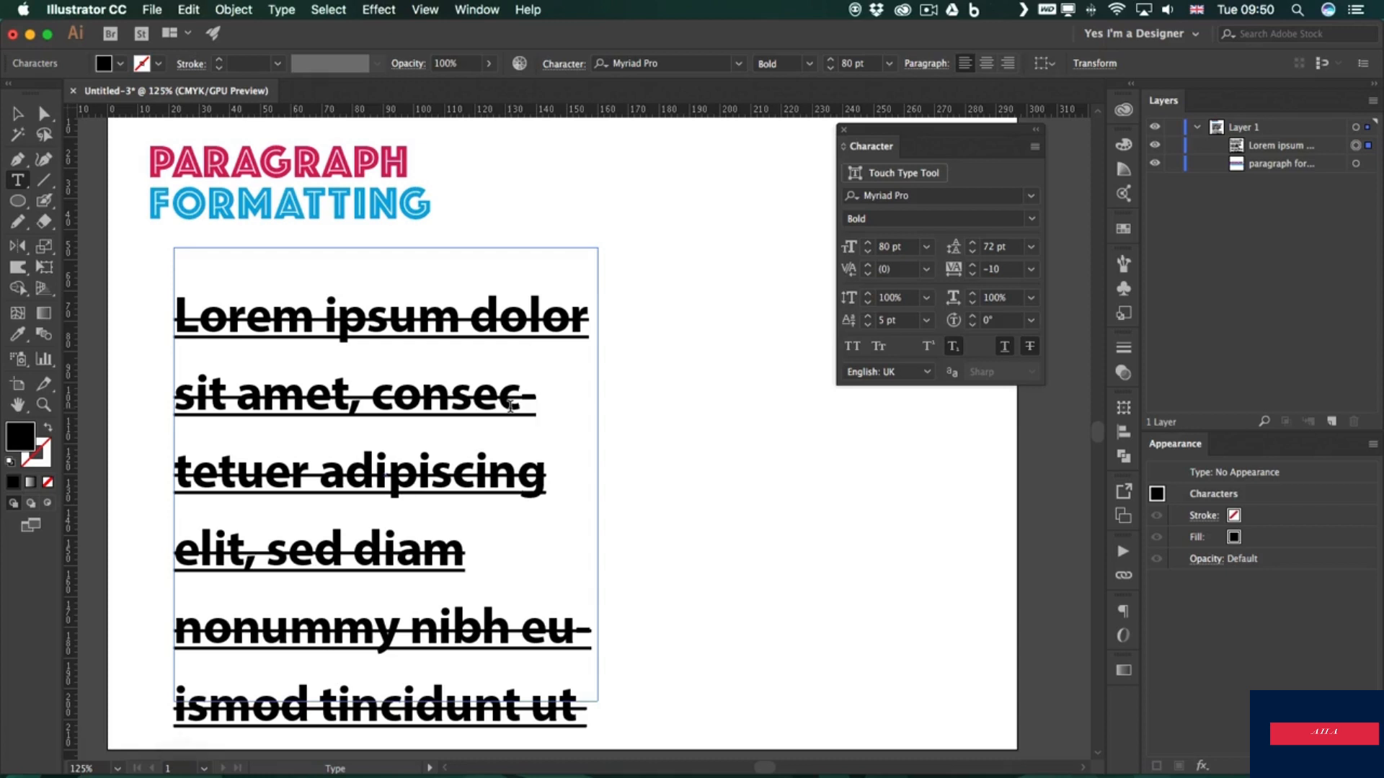
pyautogui.press('super+a')
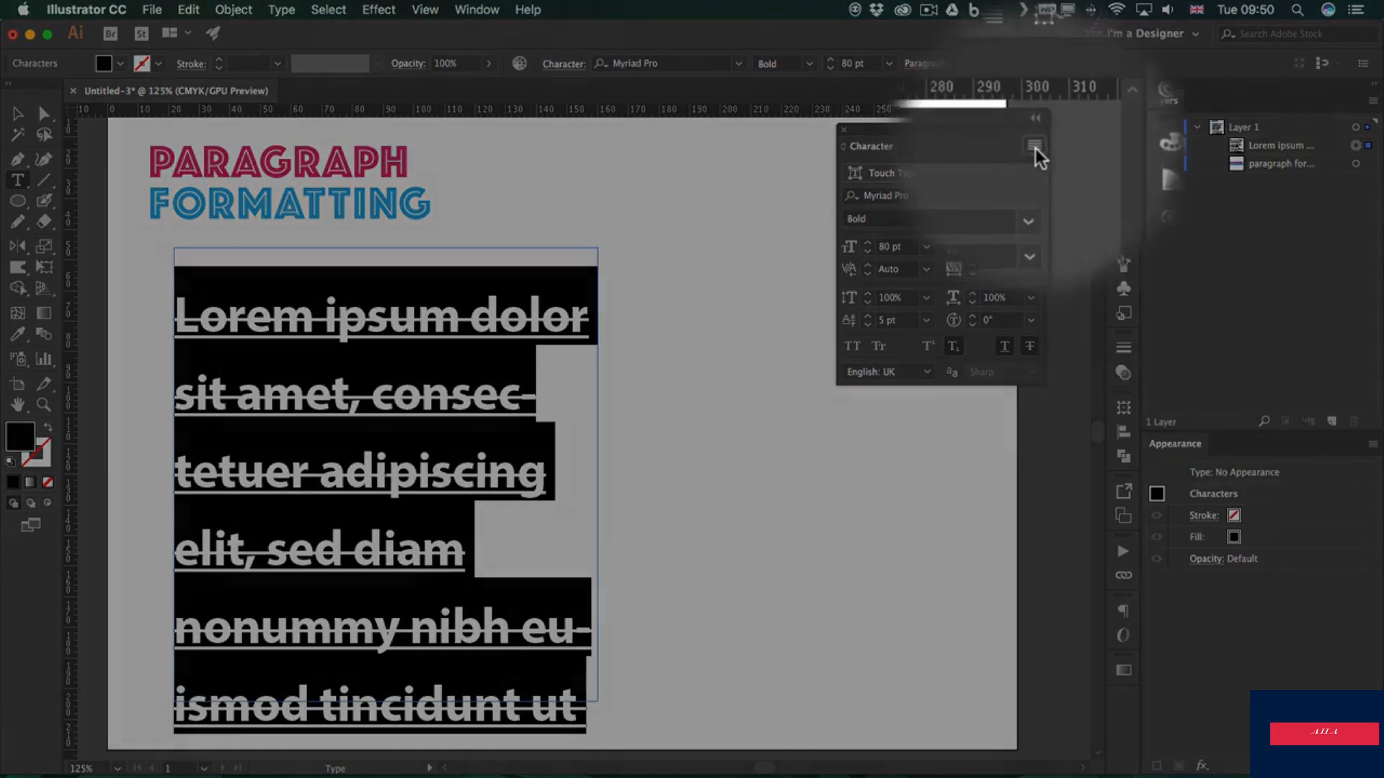
pyautogui.click(1034, 147)
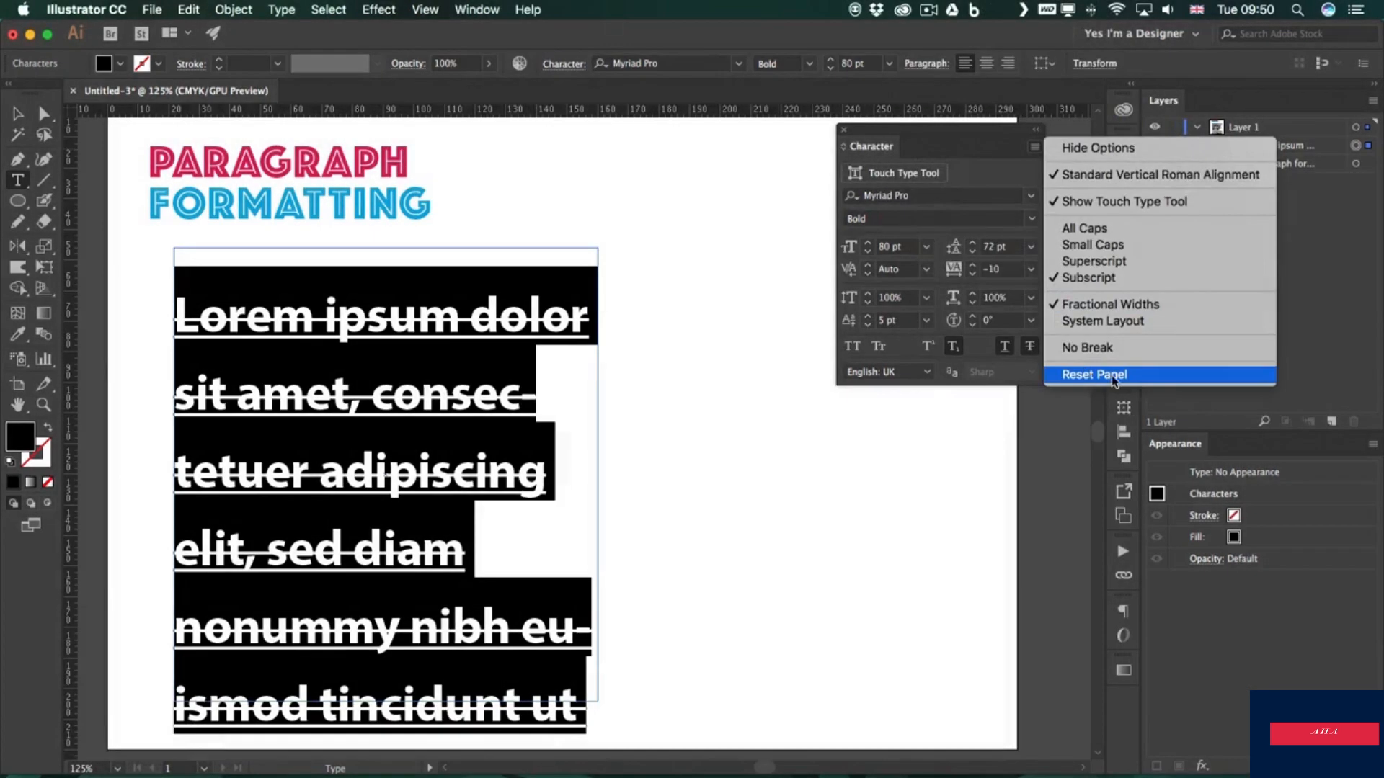
pyautogui.click(1112, 375)
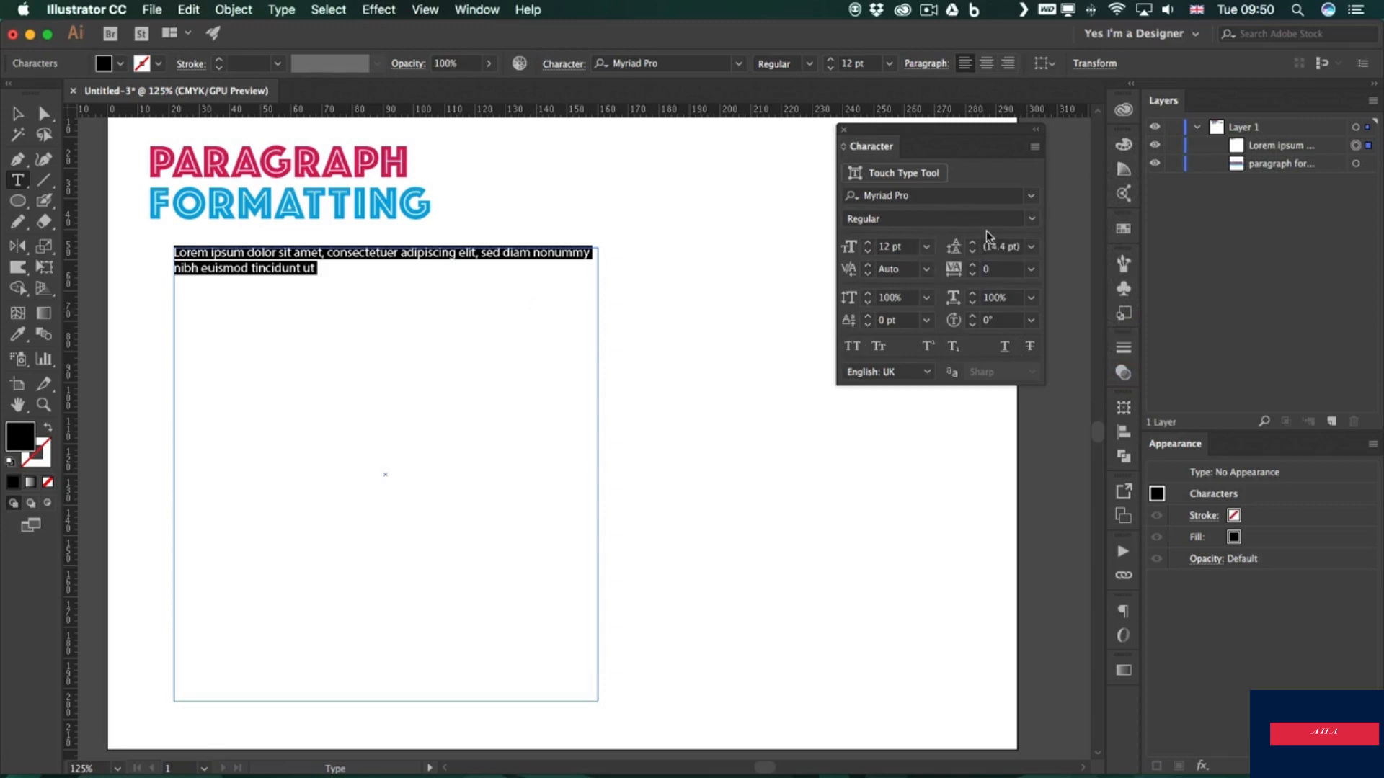
# Step: Fill the rest of the Lorem ipsum text frame with placeholder text
pyautogui.click(363, 293)
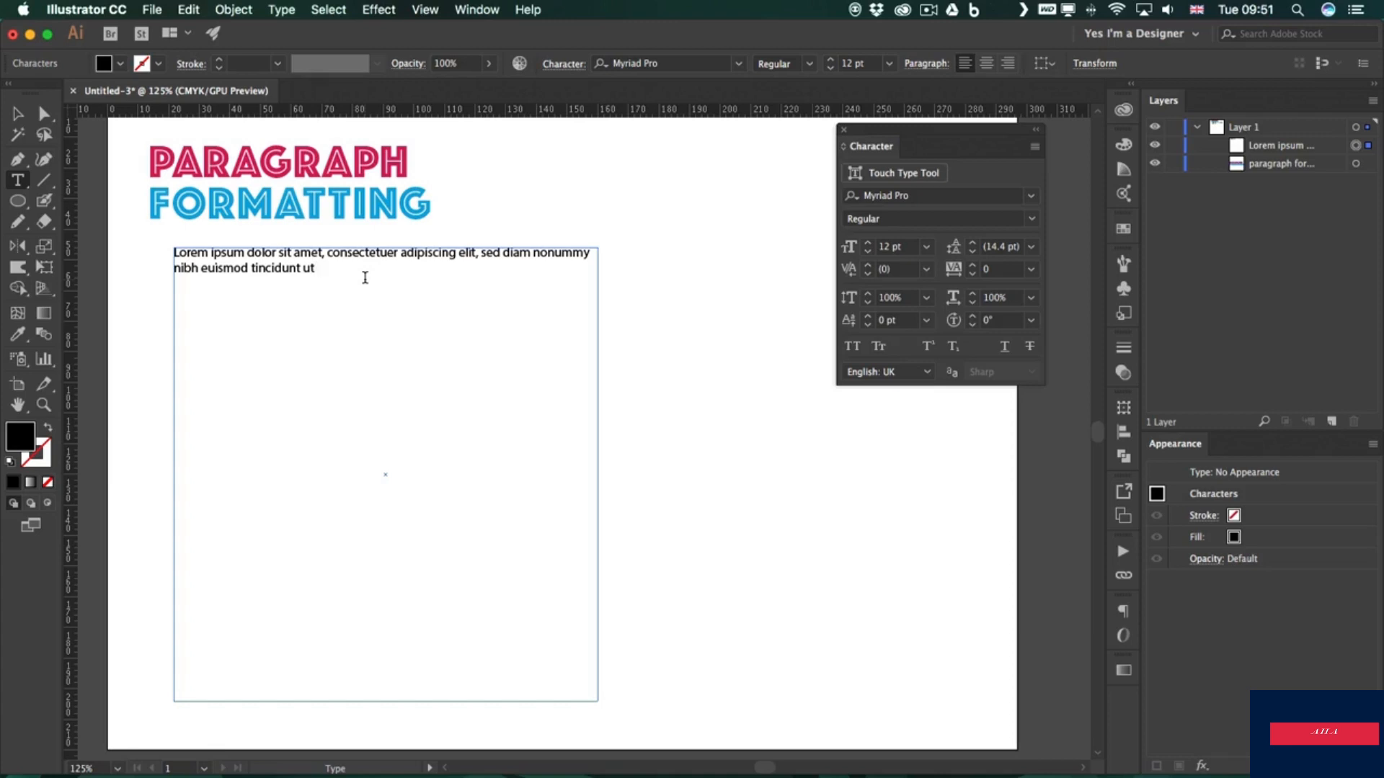
pyautogui.rightClick(359, 282)
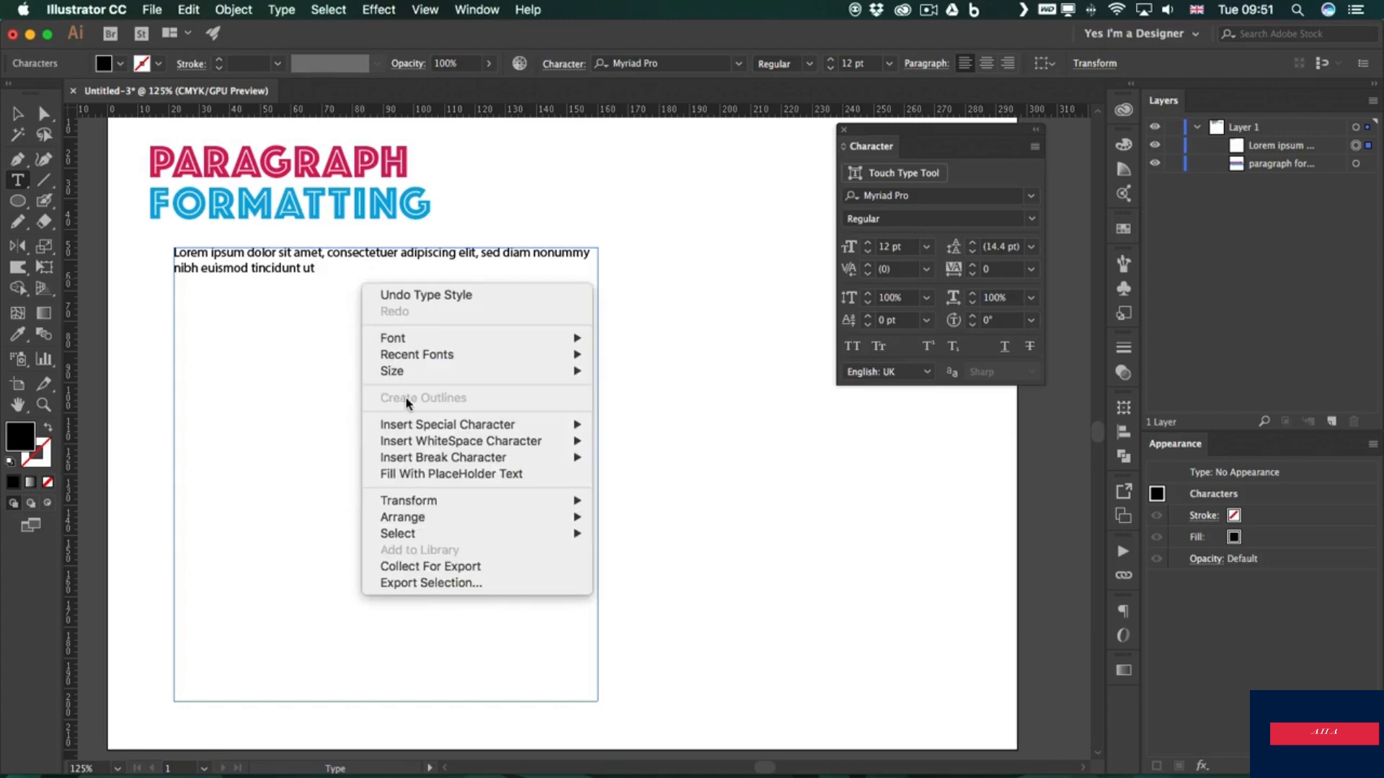
pyautogui.click(408, 475)
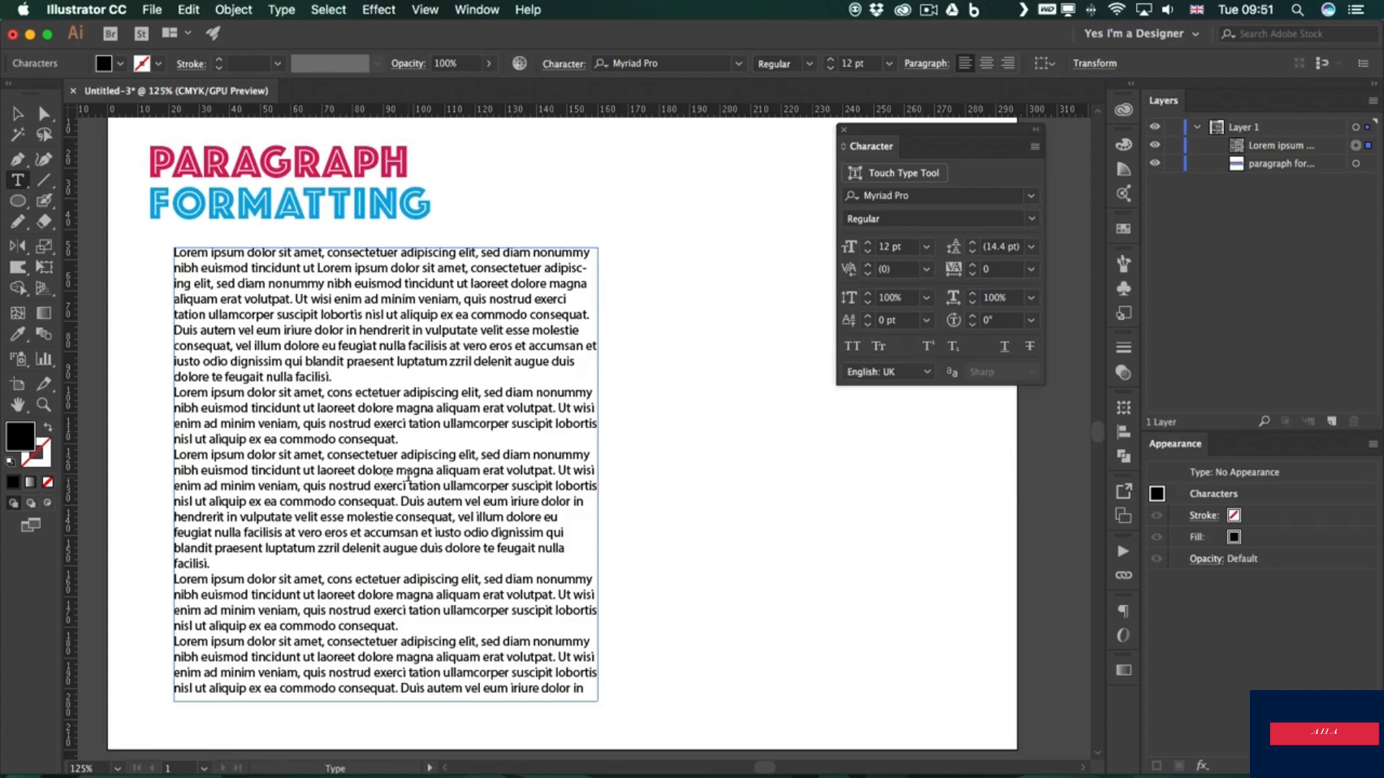
# Step: Narrow the placeholder text frame so its lines reflow, and move it toward the middle of the page below the heading
pyautogui.click(18, 114)
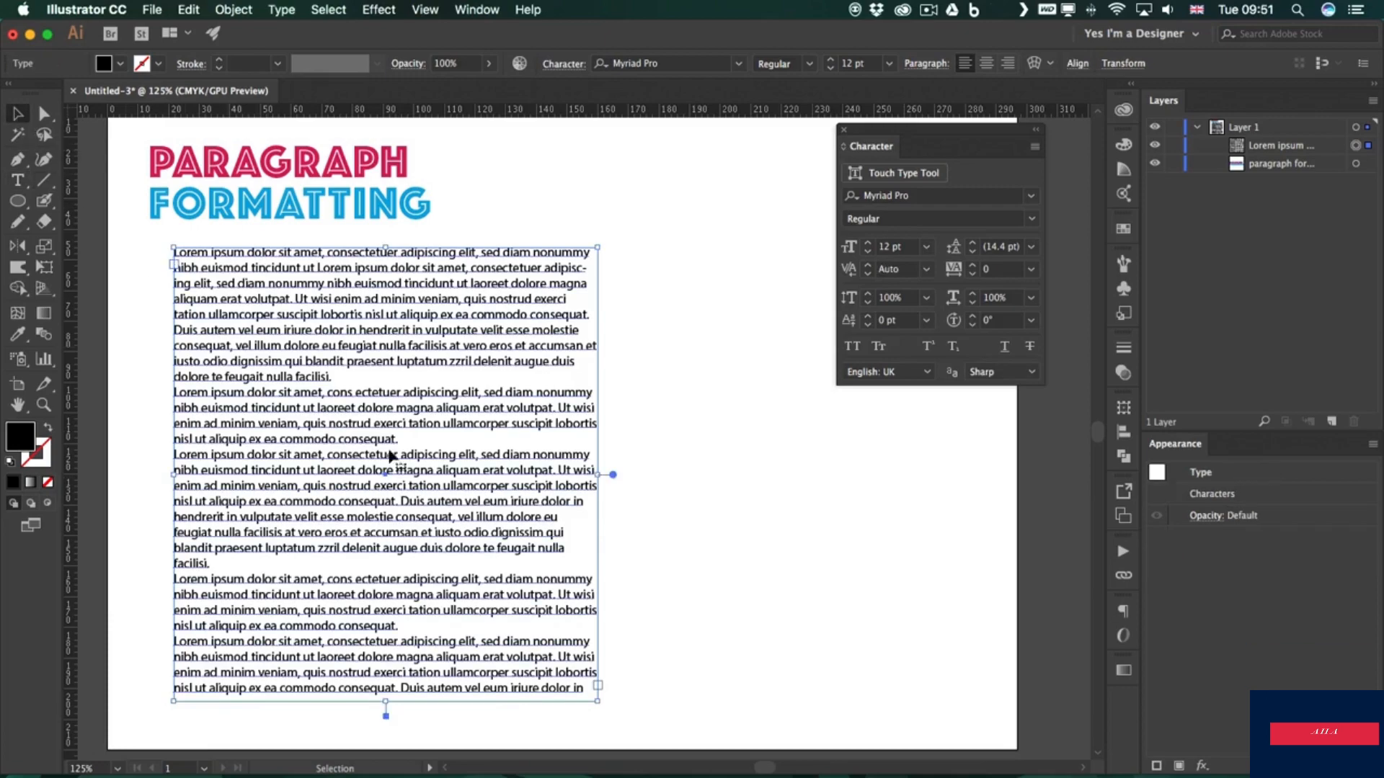
pyautogui.moveTo(435, 351); pyautogui.dragTo(552, 351)
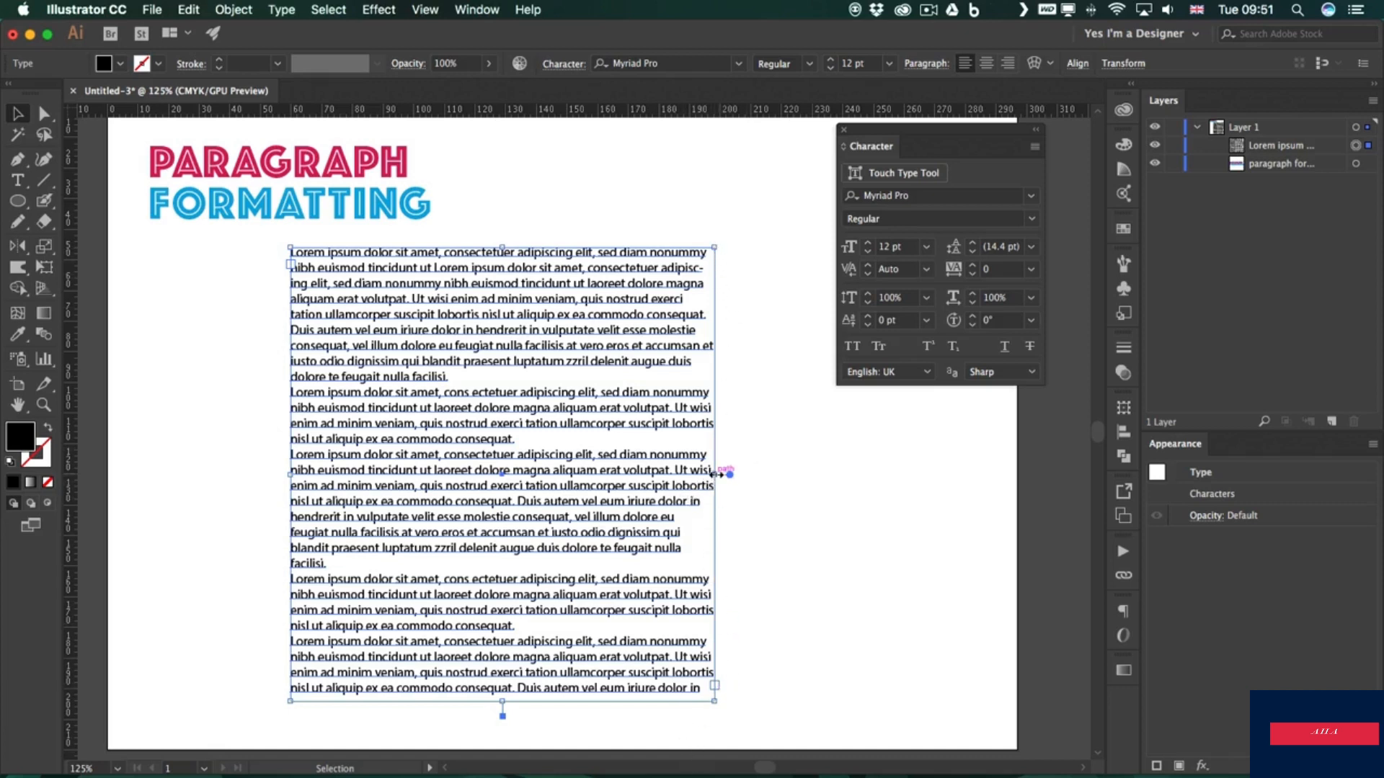
pyautogui.moveTo(717, 474)
pyautogui.mouseDown()
pyautogui.moveTo(599, 474)
pyautogui.moveTo(800, 481)
pyautogui.moveTo(720, 472)
pyautogui.mouseUp()
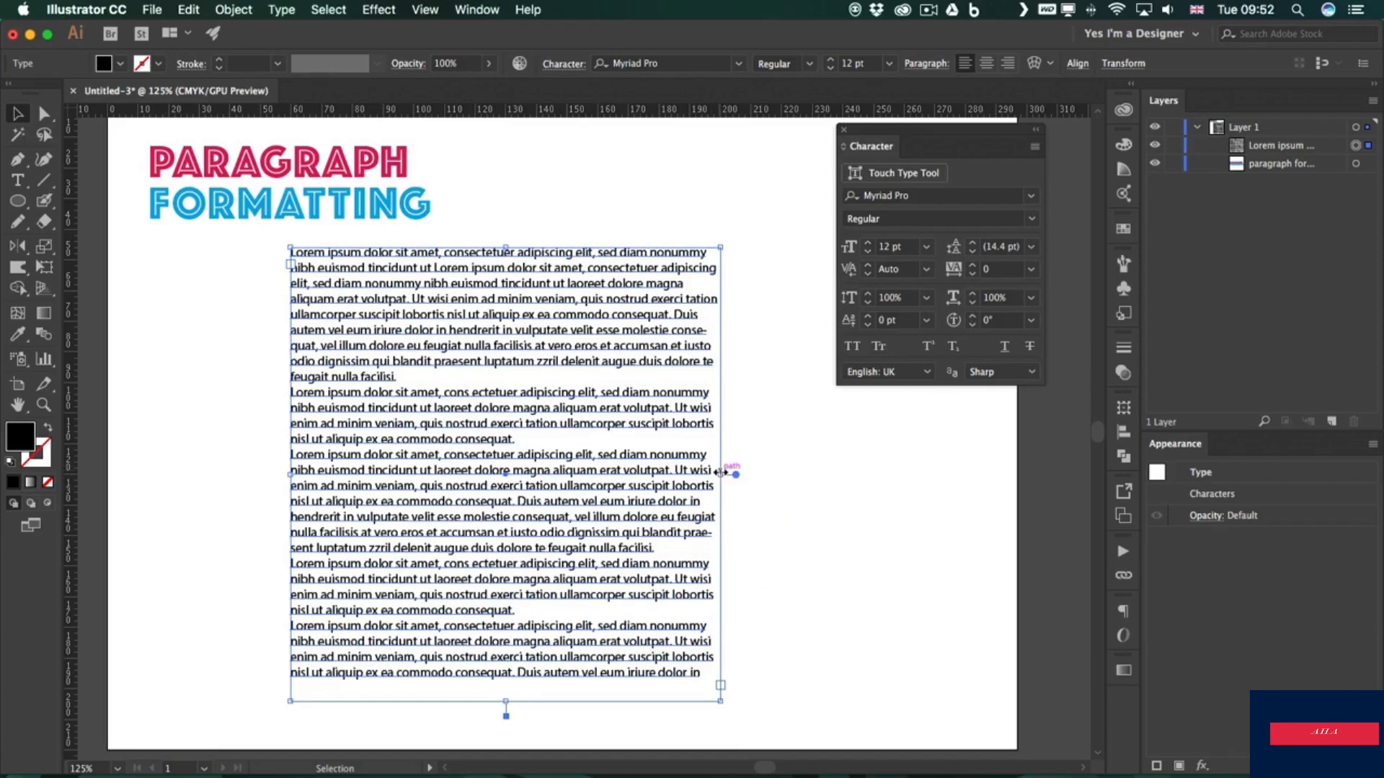
pyautogui.moveTo(721, 472); pyautogui.dragTo(612, 476)
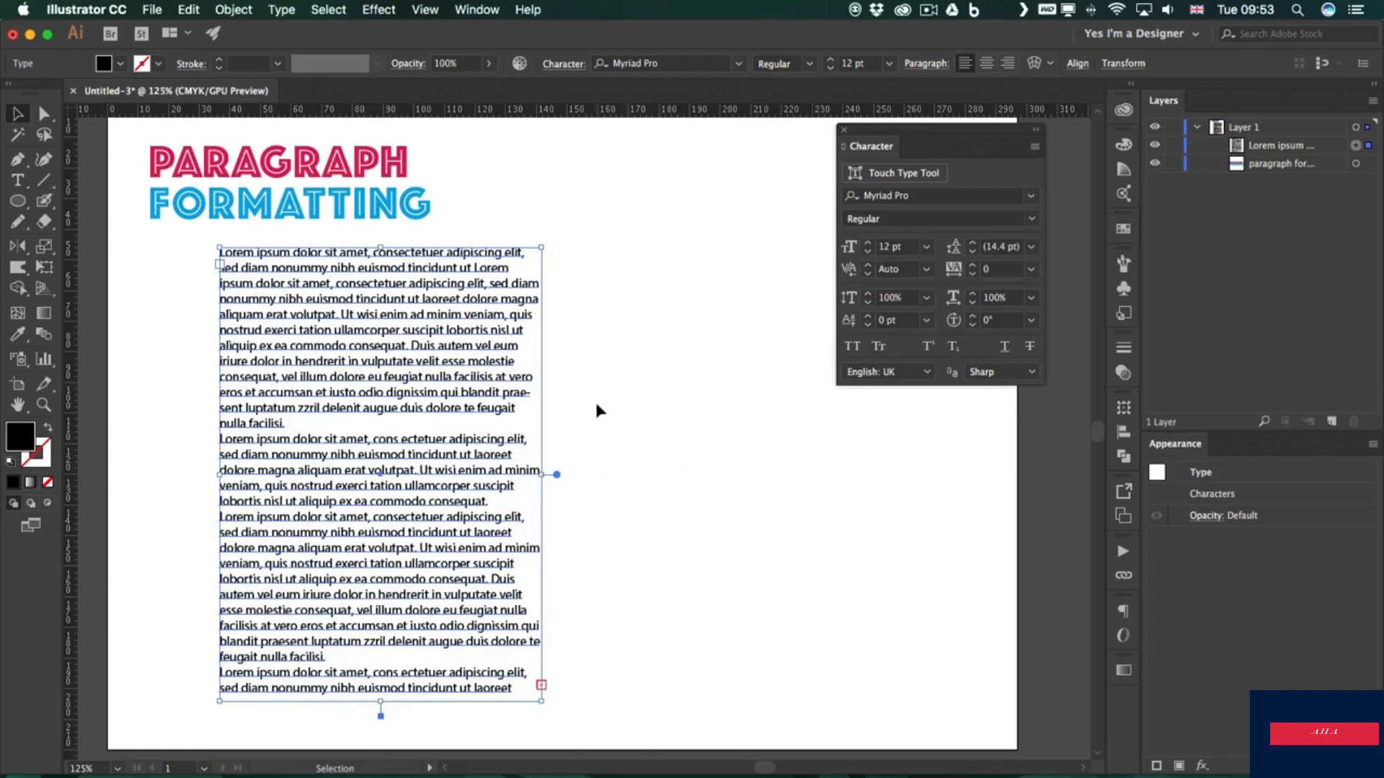
pyautogui.moveTo(366, 333); pyautogui.dragTo(476, 346)
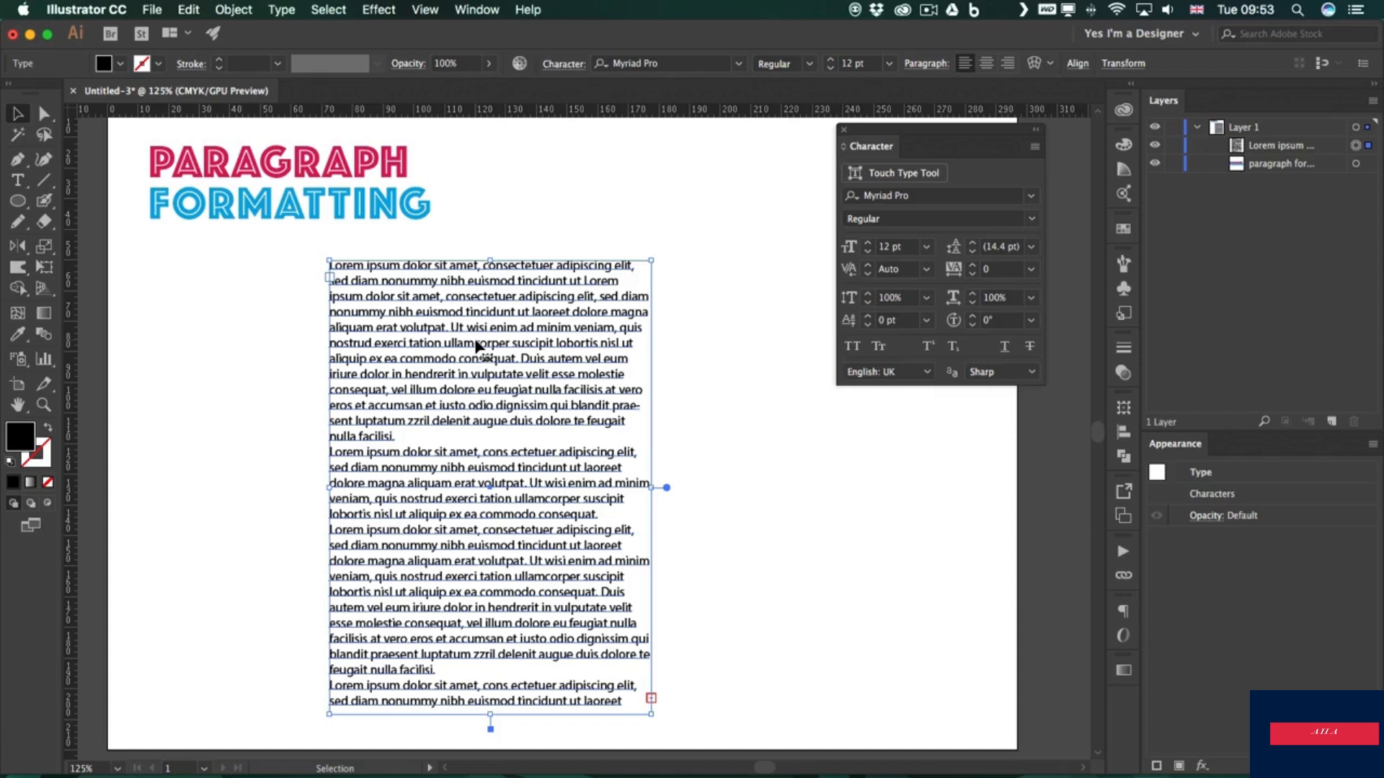
# Step: Try stretching the PARAGRAPH FORMATTING heading to 197.4% horizontal scale, and undo the stretch
pyautogui.click(274, 177)
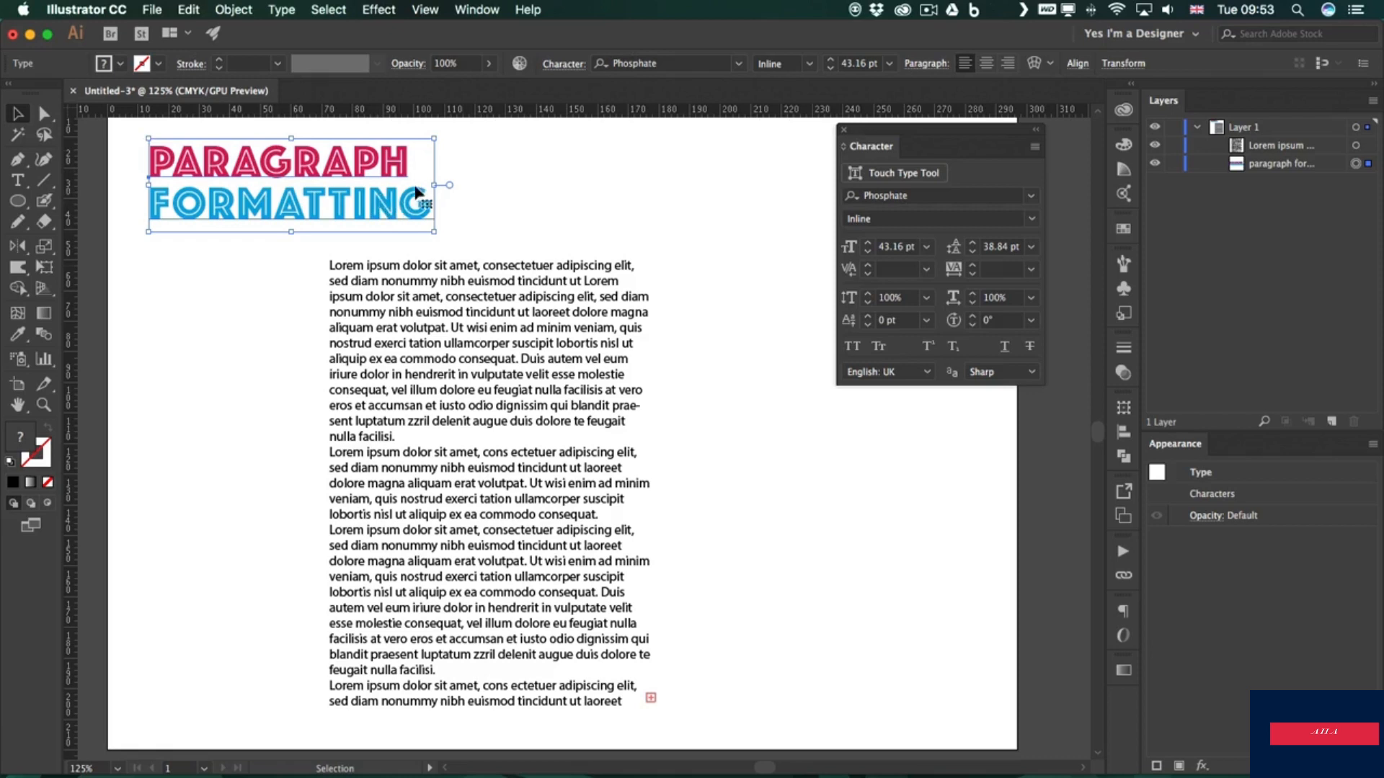
pyautogui.moveTo(434, 186); pyautogui.dragTo(711, 187)
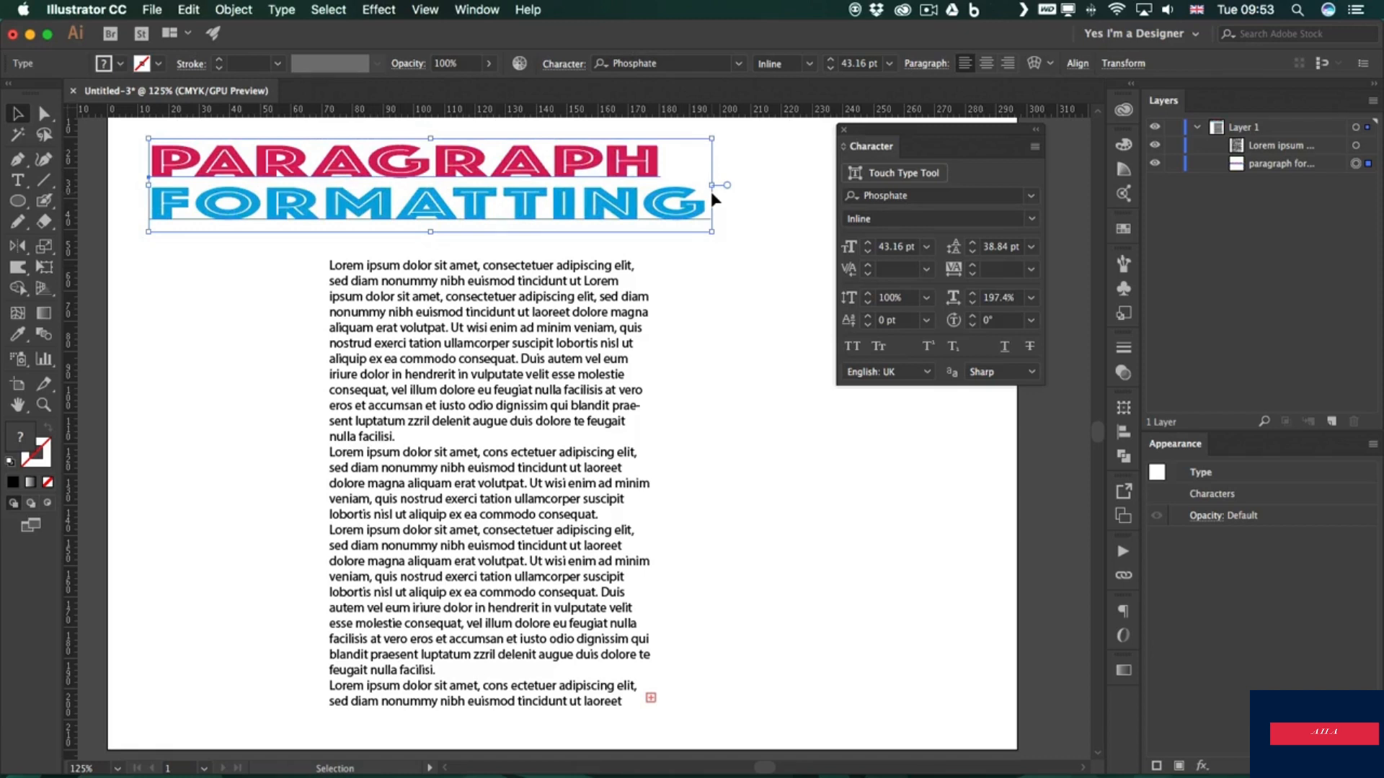
pyautogui.press('super+z')
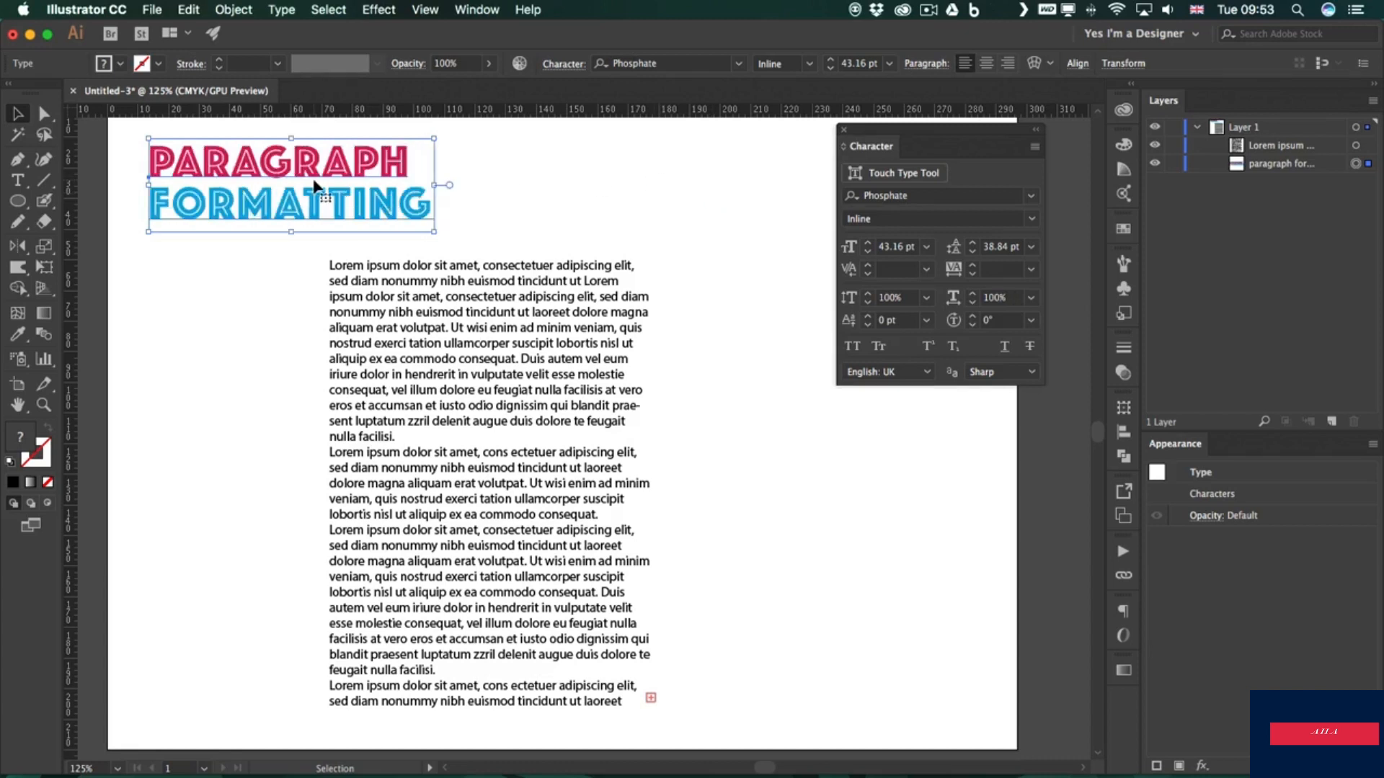
# Step: Convert the PARAGRAPH FORMATTING heading to area type and narrow its frame so that PARAGRAPH breaks across two lines
pyautogui.click(282, 10)
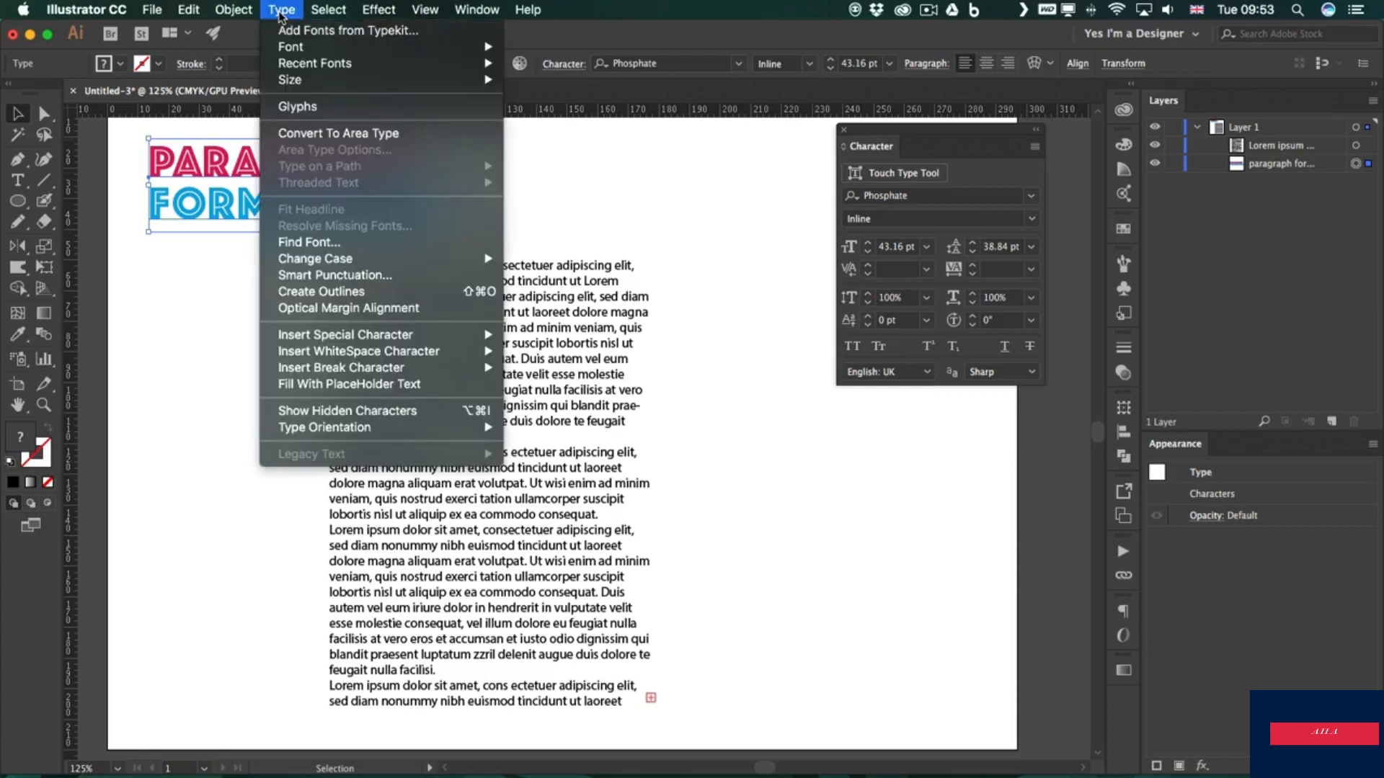
pyautogui.click(369, 133)
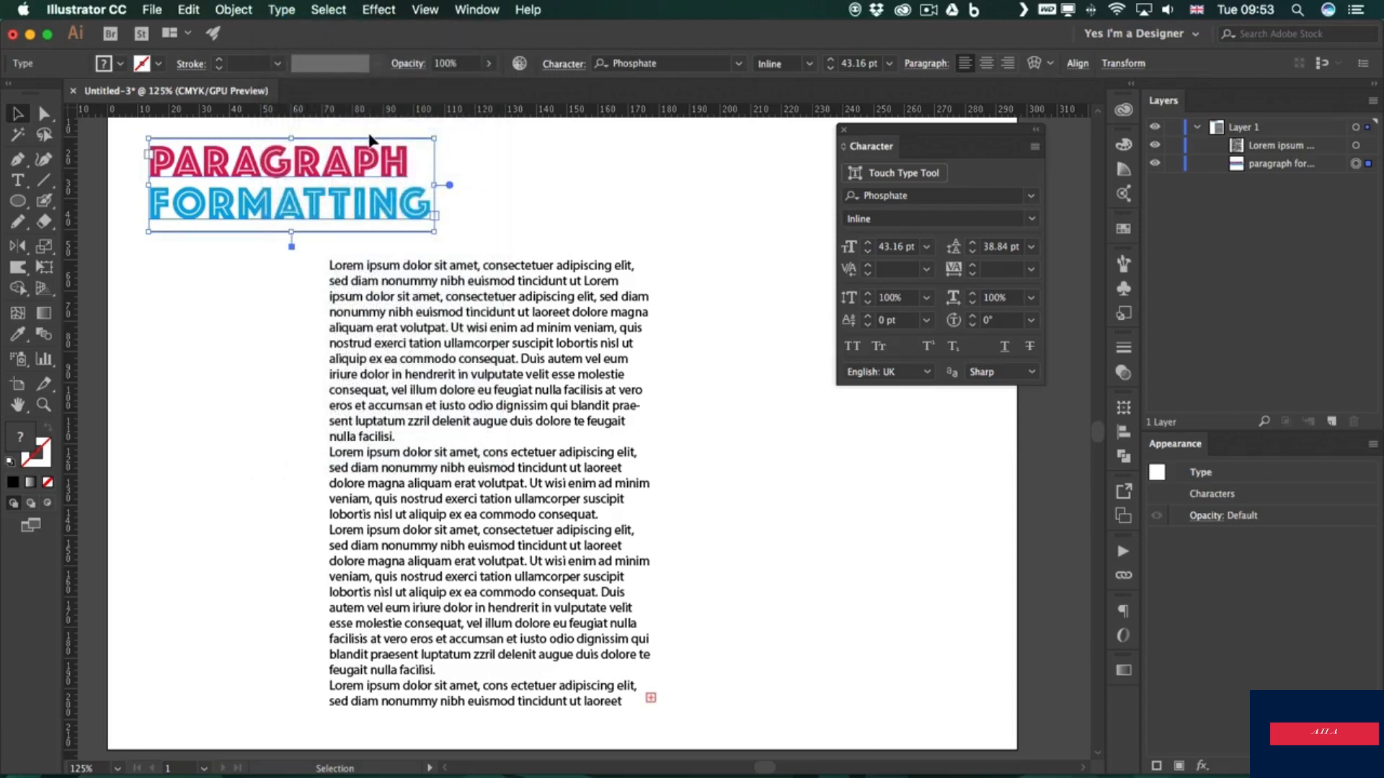
pyautogui.moveTo(441, 189)
pyautogui.mouseDown()
pyautogui.moveTo(553, 189)
pyautogui.moveTo(334, 181)
pyautogui.moveTo(447, 185)
pyautogui.mouseUp()
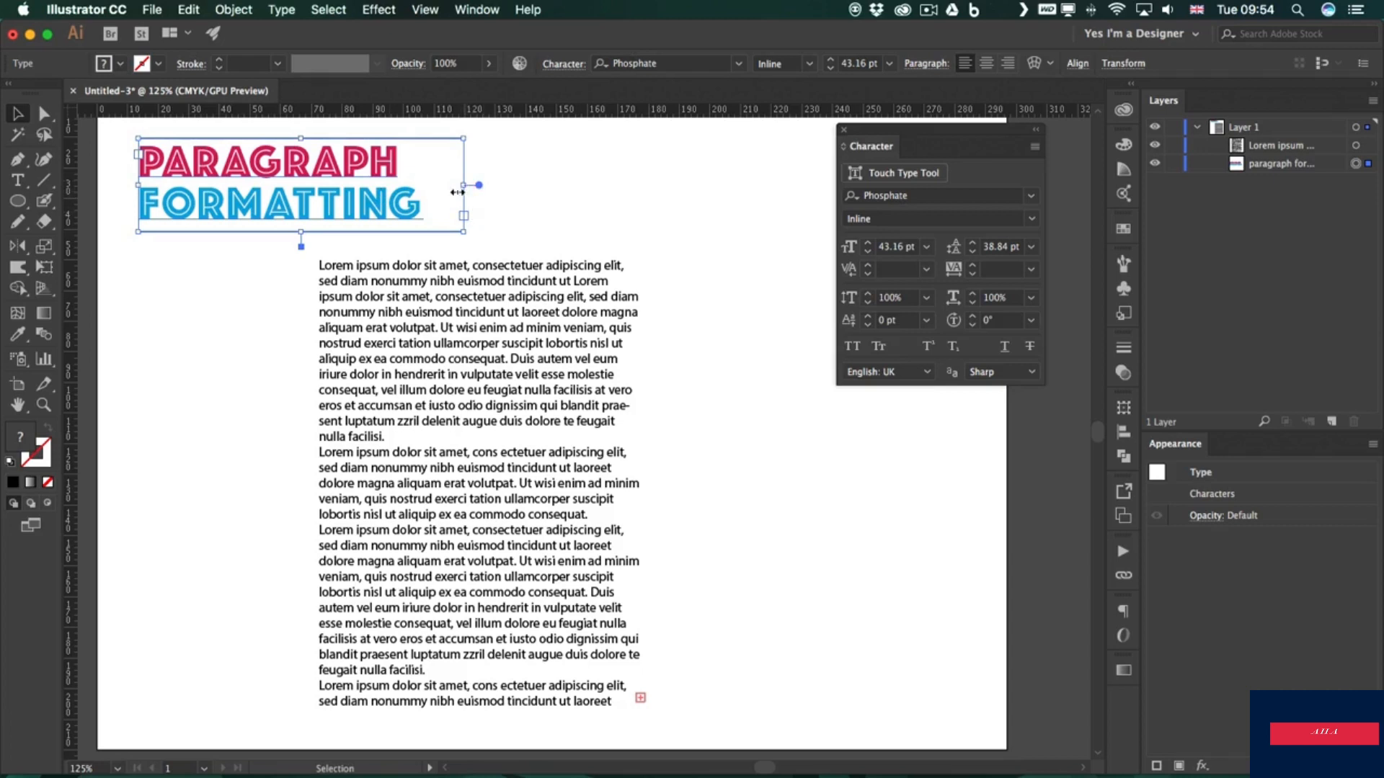
pyautogui.moveTo(463, 183); pyautogui.dragTo(326, 180)
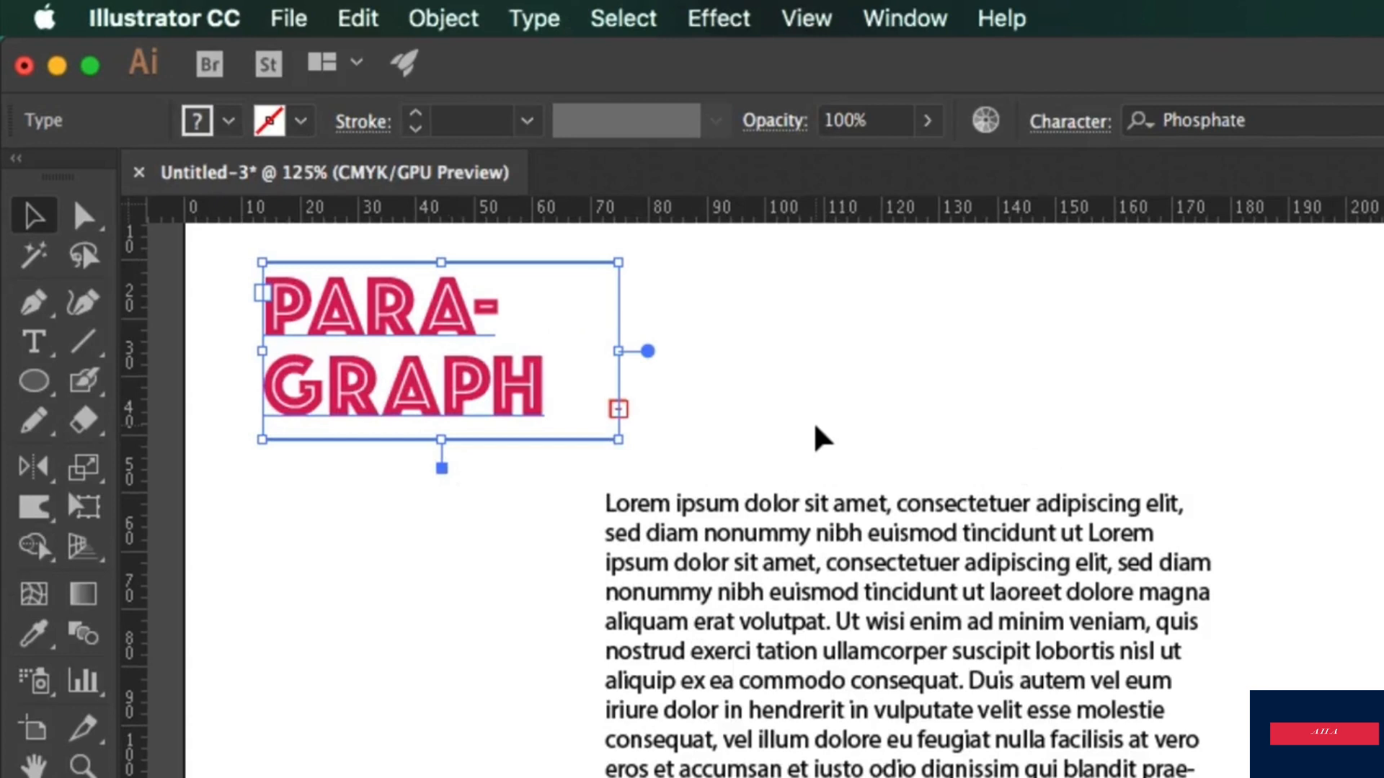
pyautogui.click(815, 427)
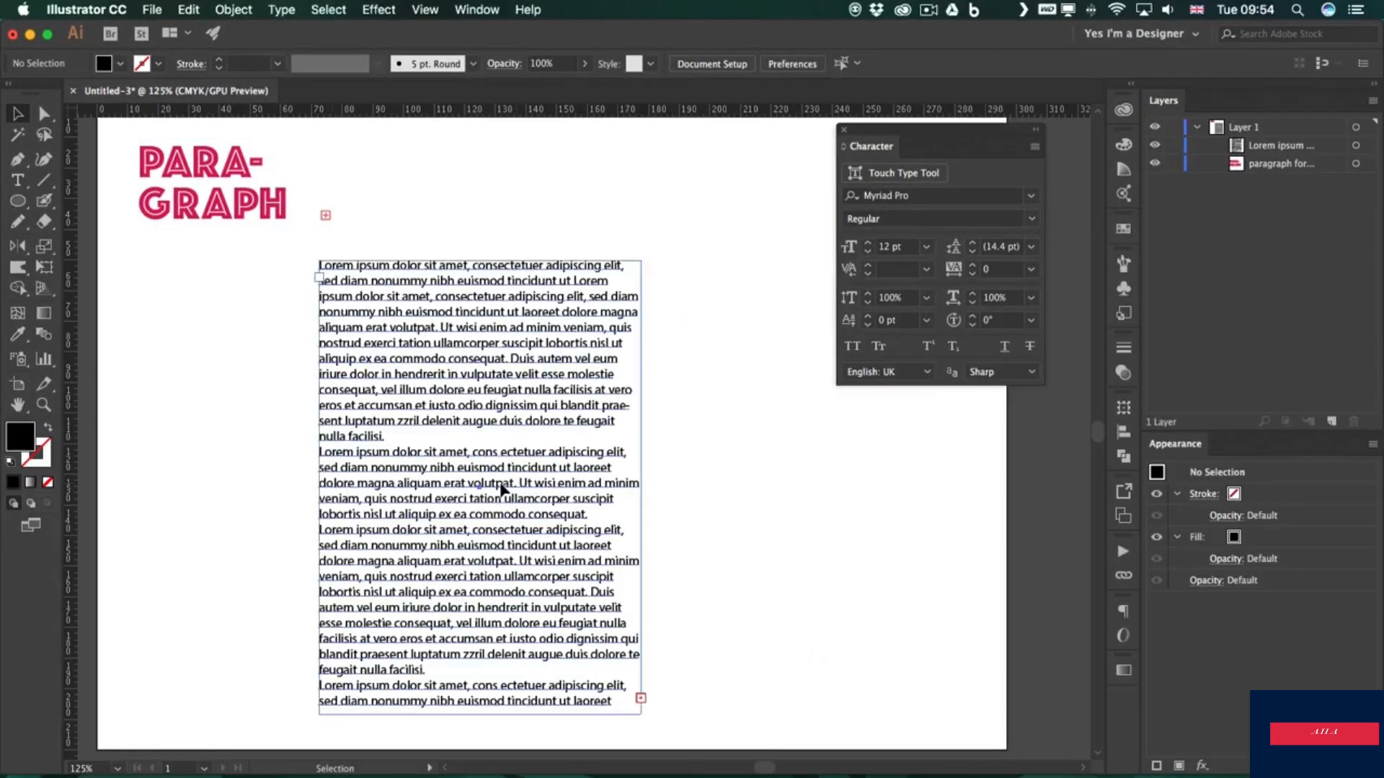
# Step: Move the body text up beside the heading, and make the heading frame taller and slightly wider to fit both words
pyautogui.moveTo(502, 490); pyautogui.dragTo(509, 402)
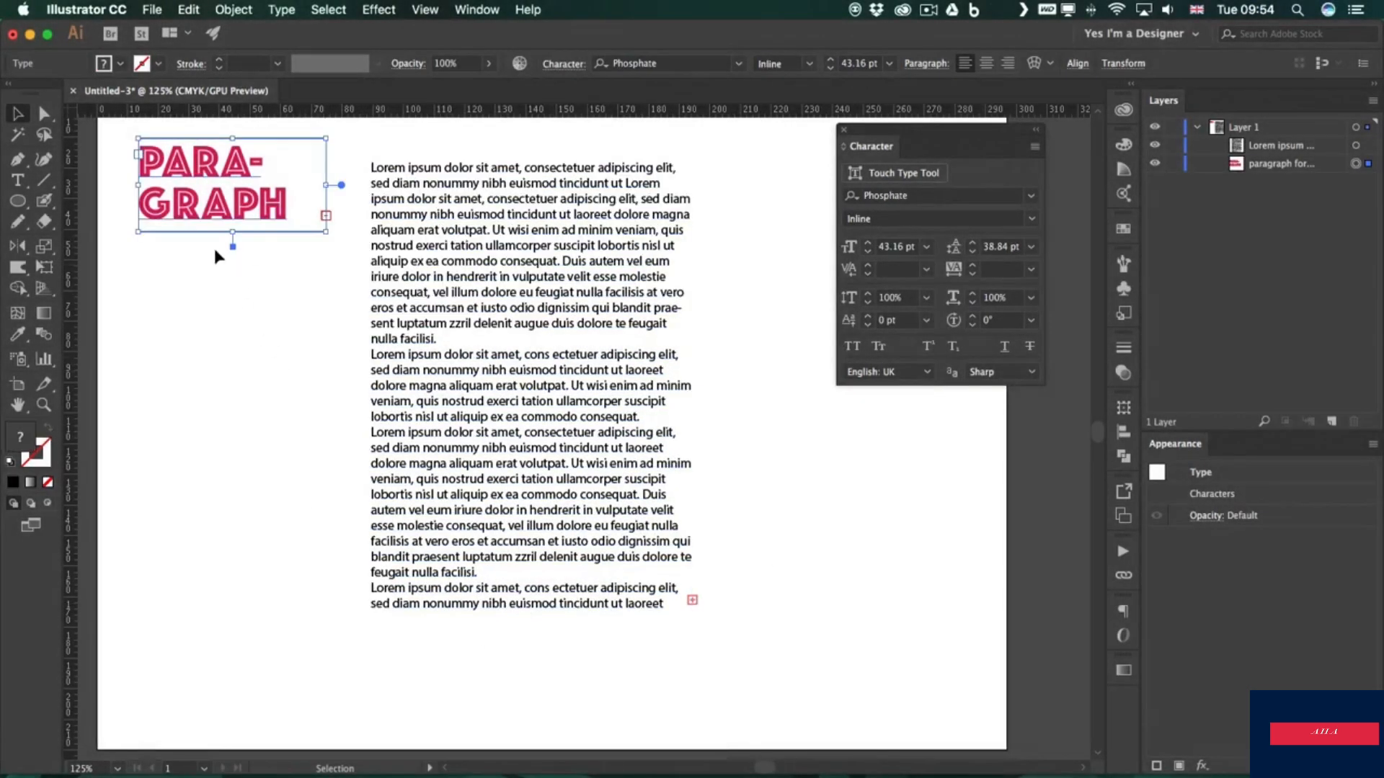
pyautogui.moveTo(232, 246); pyautogui.dragTo(232, 380)
pyautogui.moveTo(326, 259); pyautogui.dragTo(339, 259)
pyautogui.click(326, 452)
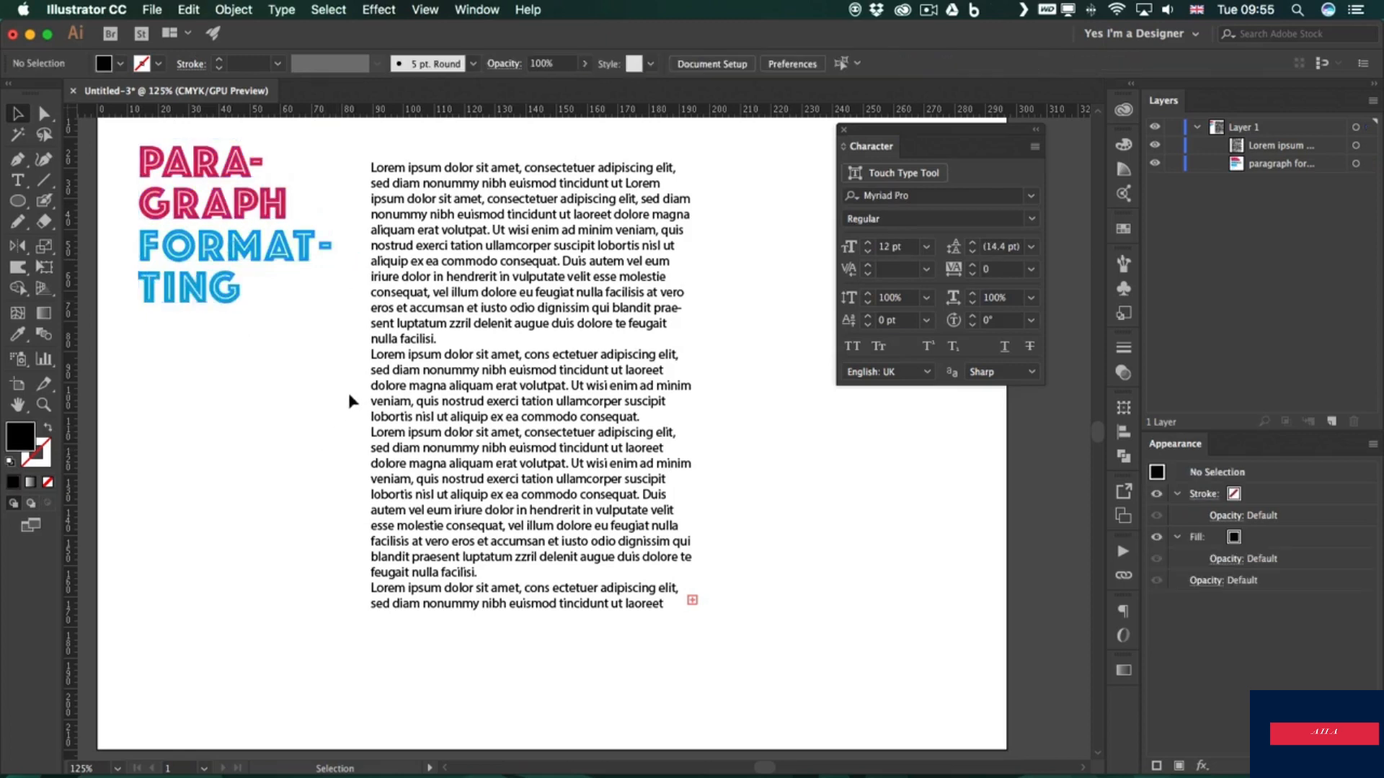
pyautogui.click(337, 363)
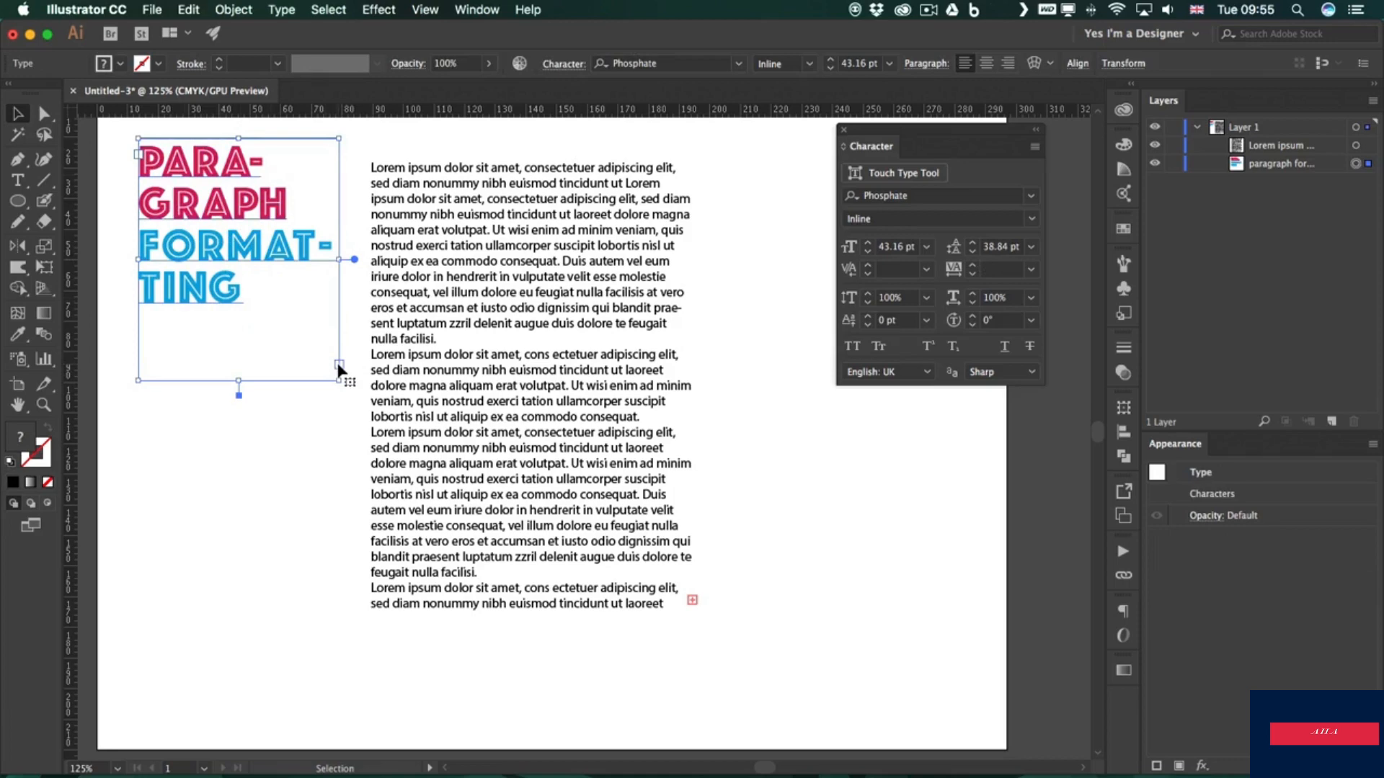
# Step: Resize the body text frame into a short, narrow column and place it directly beside the heading
pyautogui.click(684, 387)
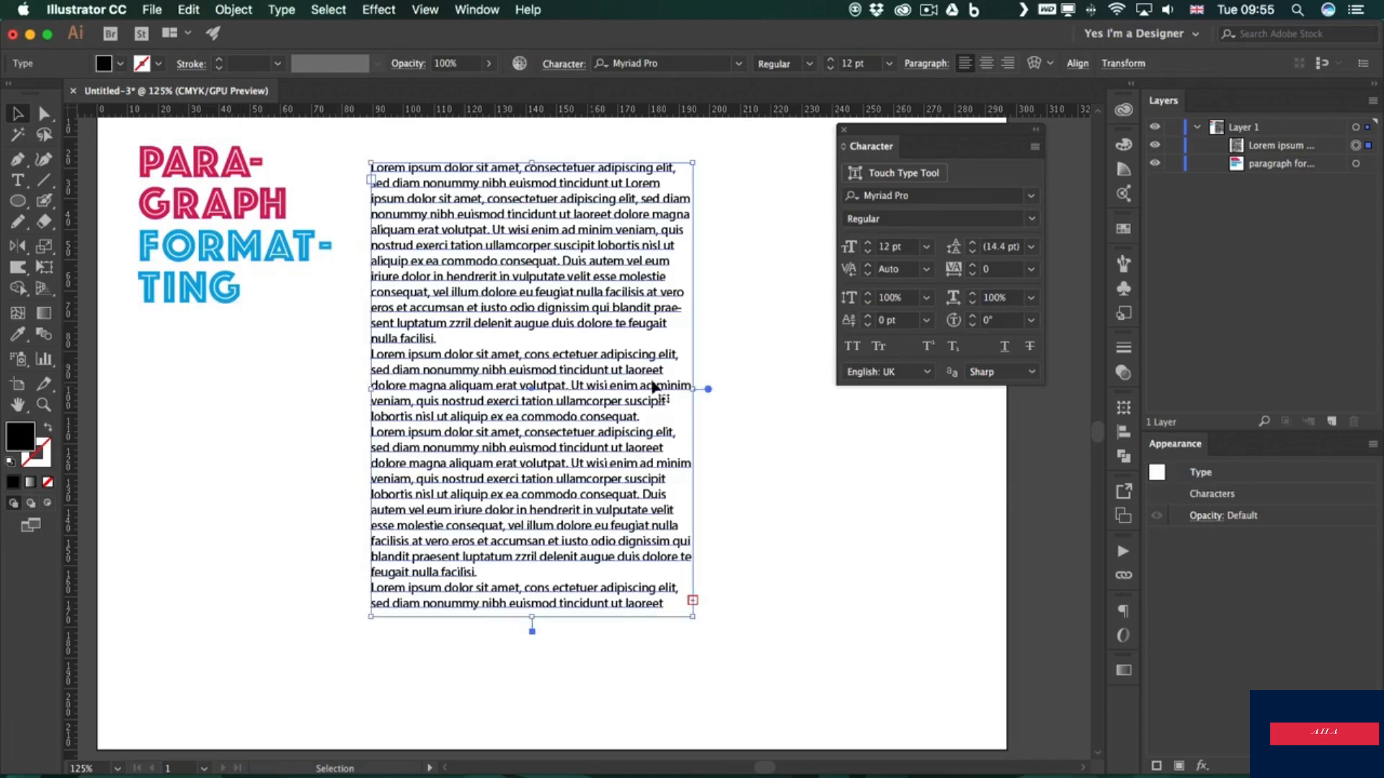
pyautogui.moveTo(694, 388); pyautogui.dragTo(819, 388)
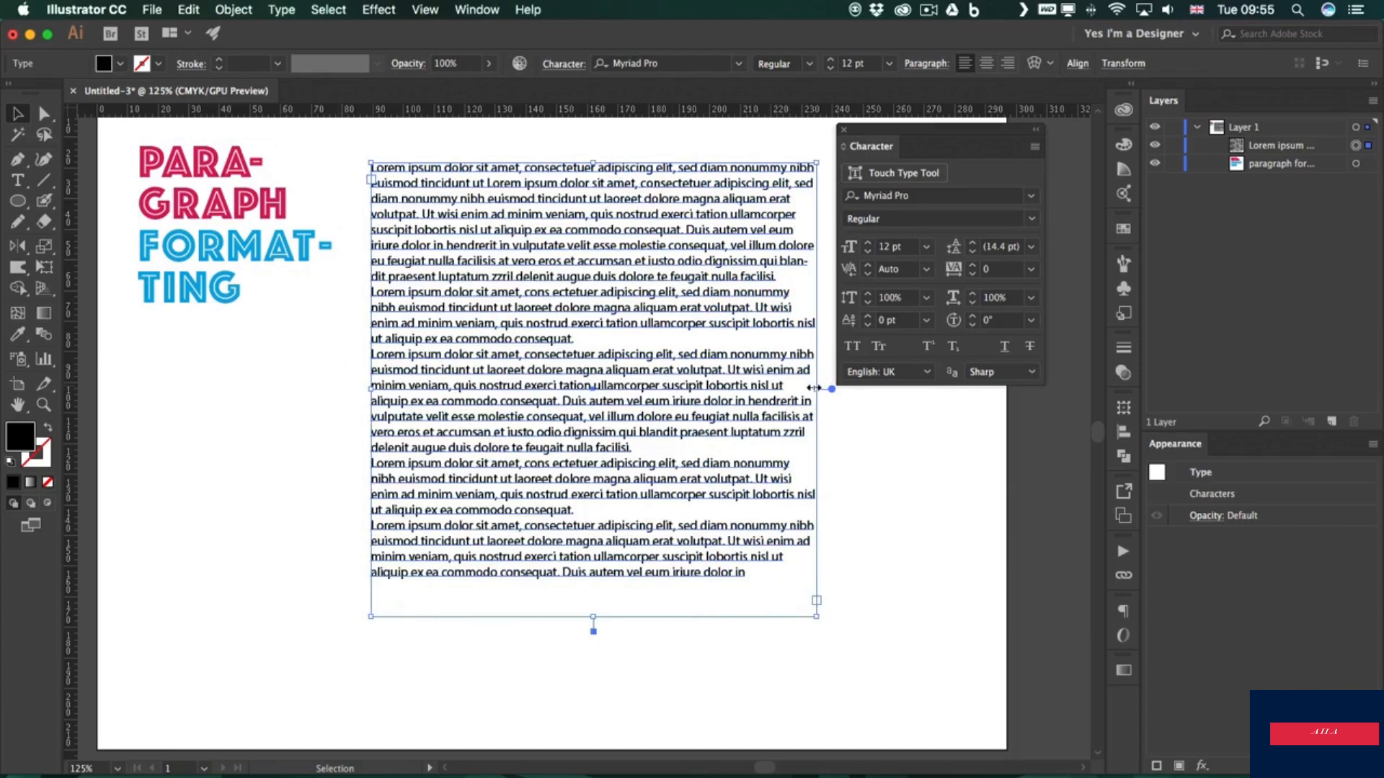
pyautogui.moveTo(485, 248); pyautogui.dragTo(462, 257)
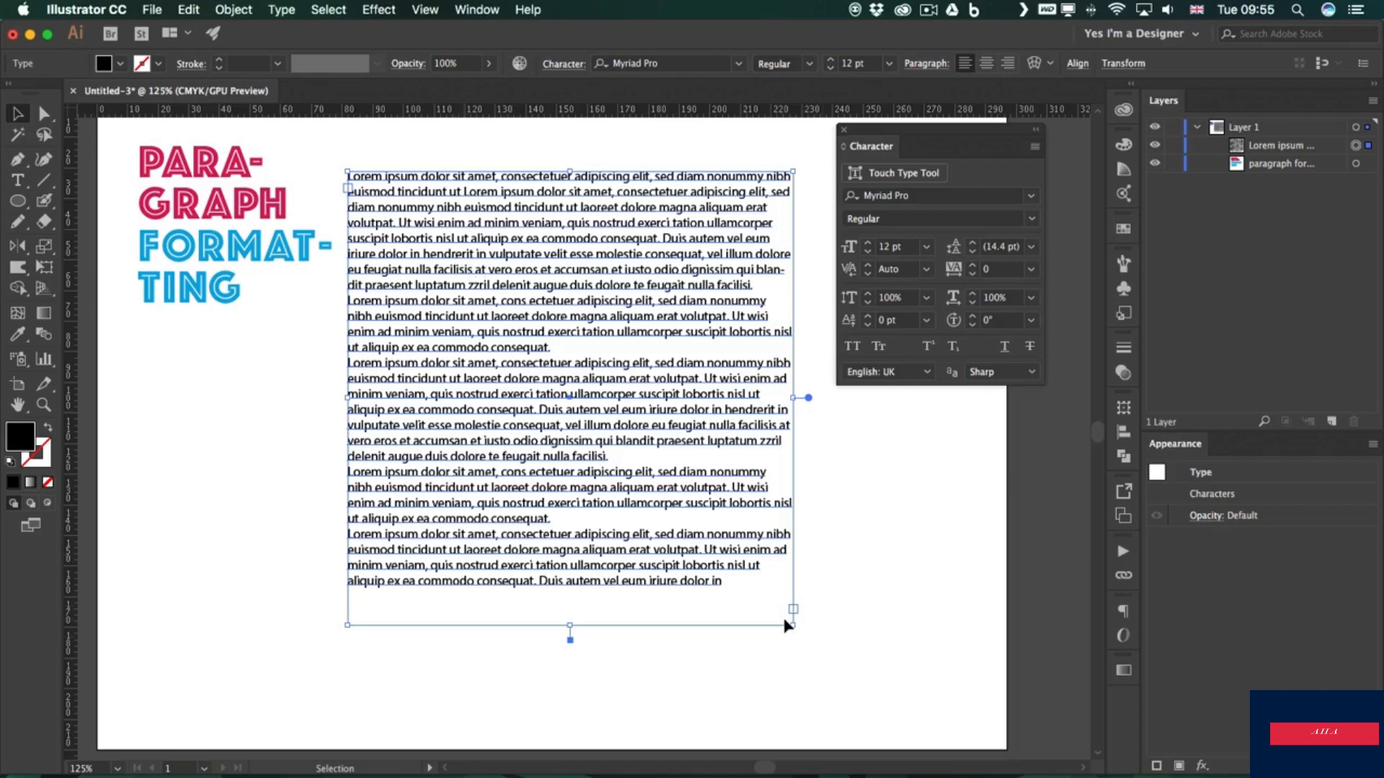
pyautogui.moveTo(790, 624); pyautogui.dragTo(574, 493)
pyautogui.moveTo(488, 302); pyautogui.dragTo(480, 276)
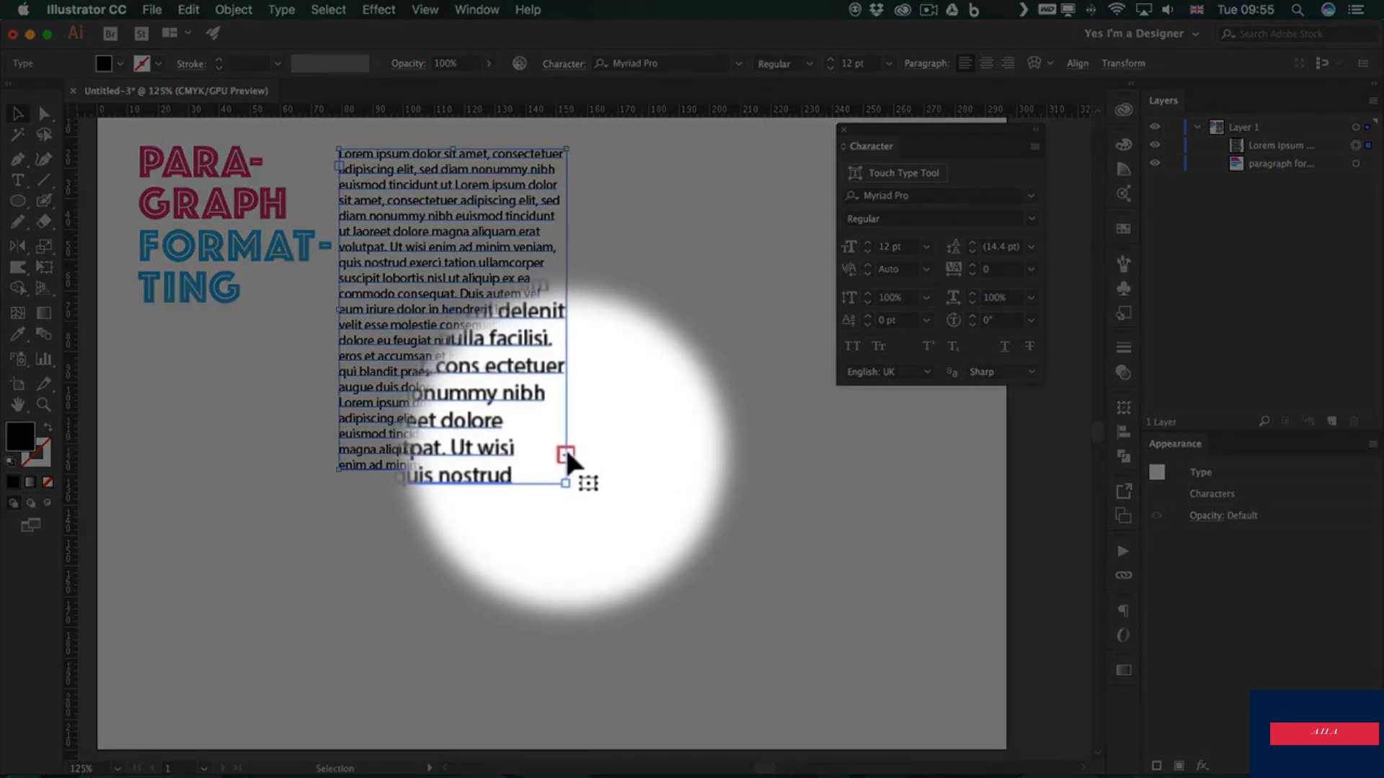
# Step: Thread the column's overflowing text into a new text frame placed beside it
pyautogui.press('t')
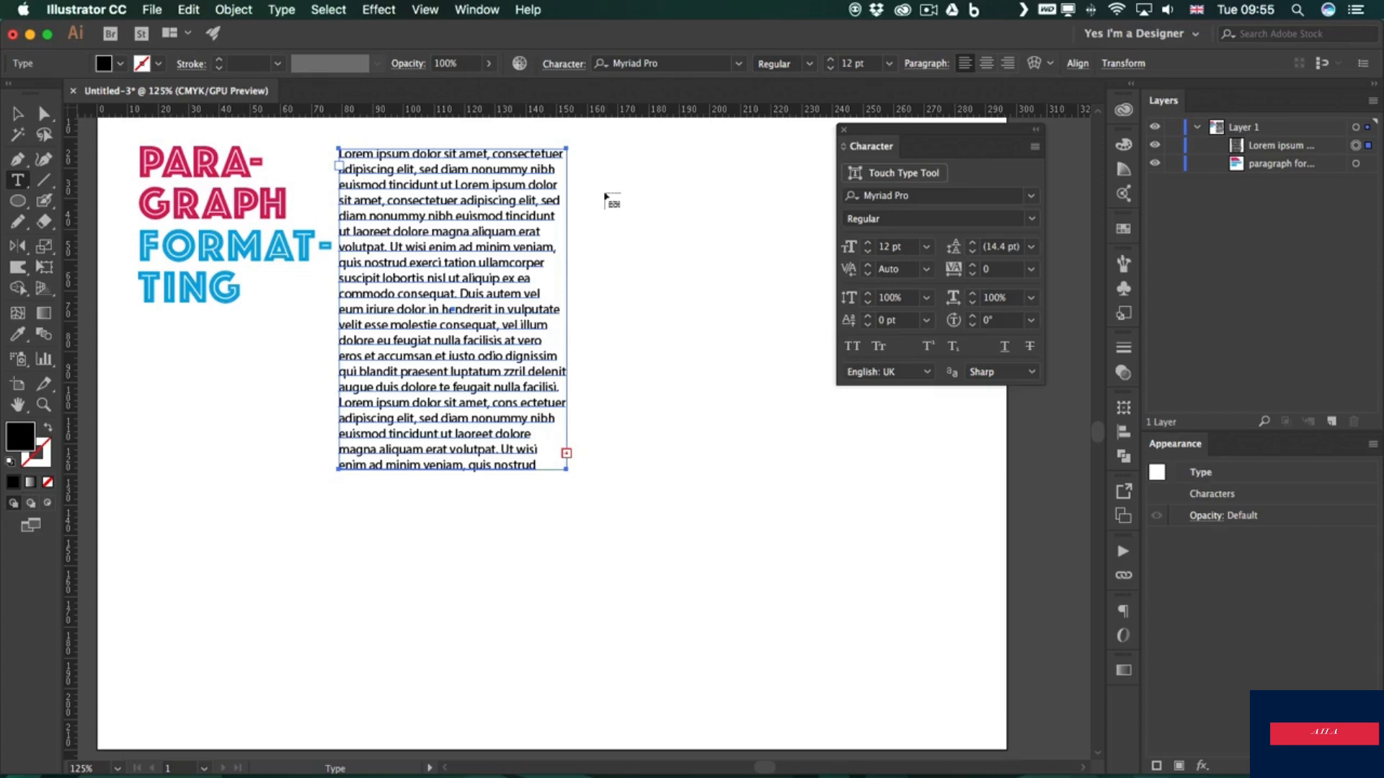
pyautogui.moveTo(602, 182); pyautogui.dragTo(859, 564)
pyautogui.press('Escape')
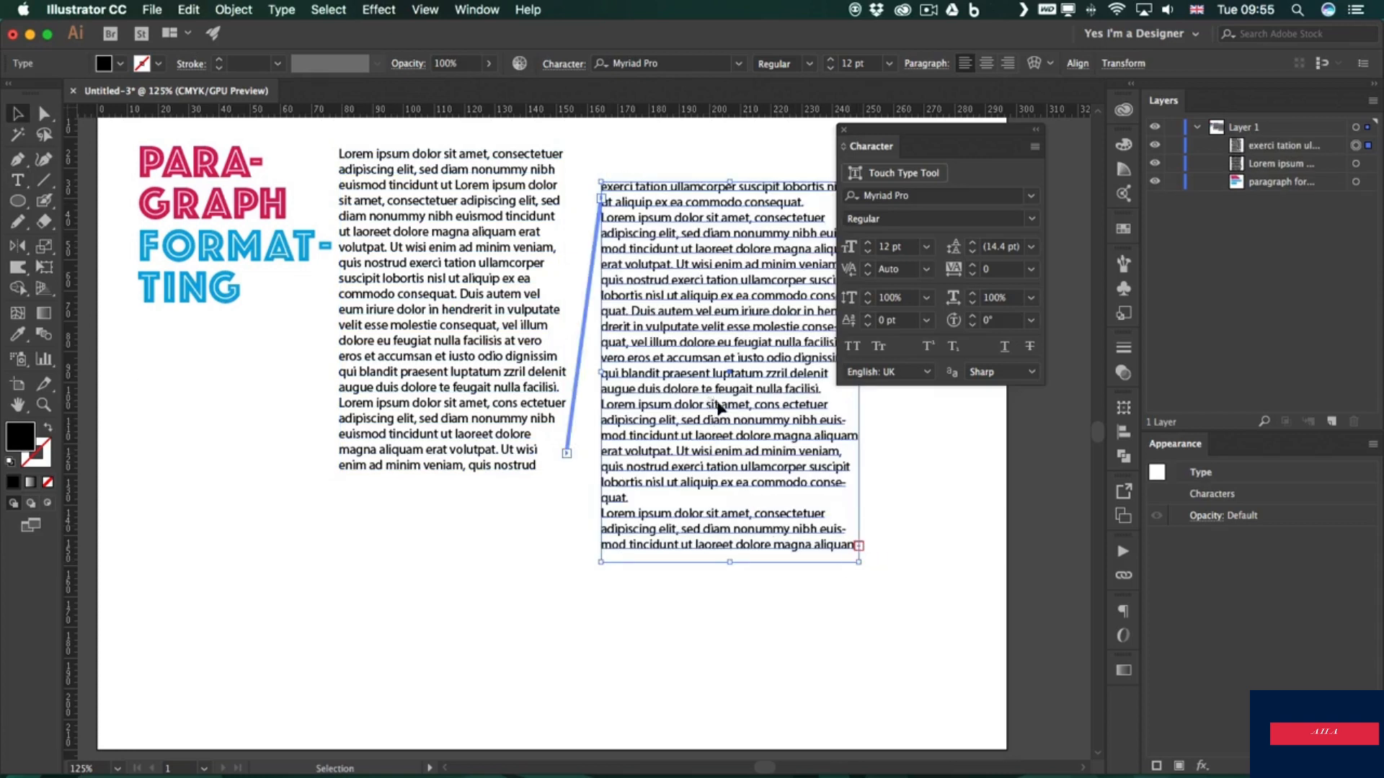
# Step: Move the Character panel clear of the text, then reposition the second column slightly upward and lengthen its frame
pyautogui.moveTo(907, 129); pyautogui.dragTo(983, 120)
pyautogui.moveTo(673, 326); pyautogui.dragTo(698, 309)
pyautogui.moveTo(752, 547); pyautogui.dragTo(753, 618)
# Step: Move the first text column down and extend its height, then shift the second column away from it
pyautogui.moveTo(369, 427); pyautogui.dragTo(368, 469)
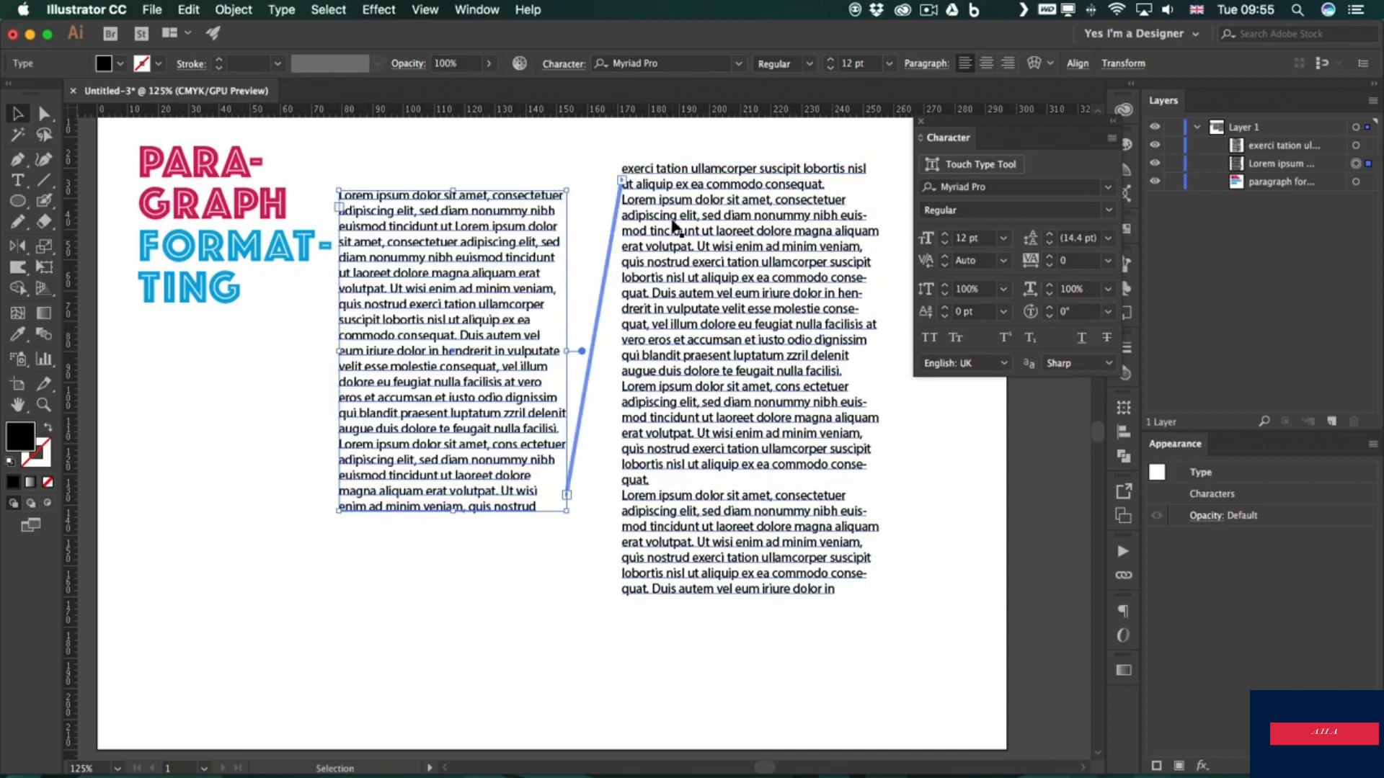
pyautogui.moveTo(453, 509); pyautogui.dragTo(456, 598)
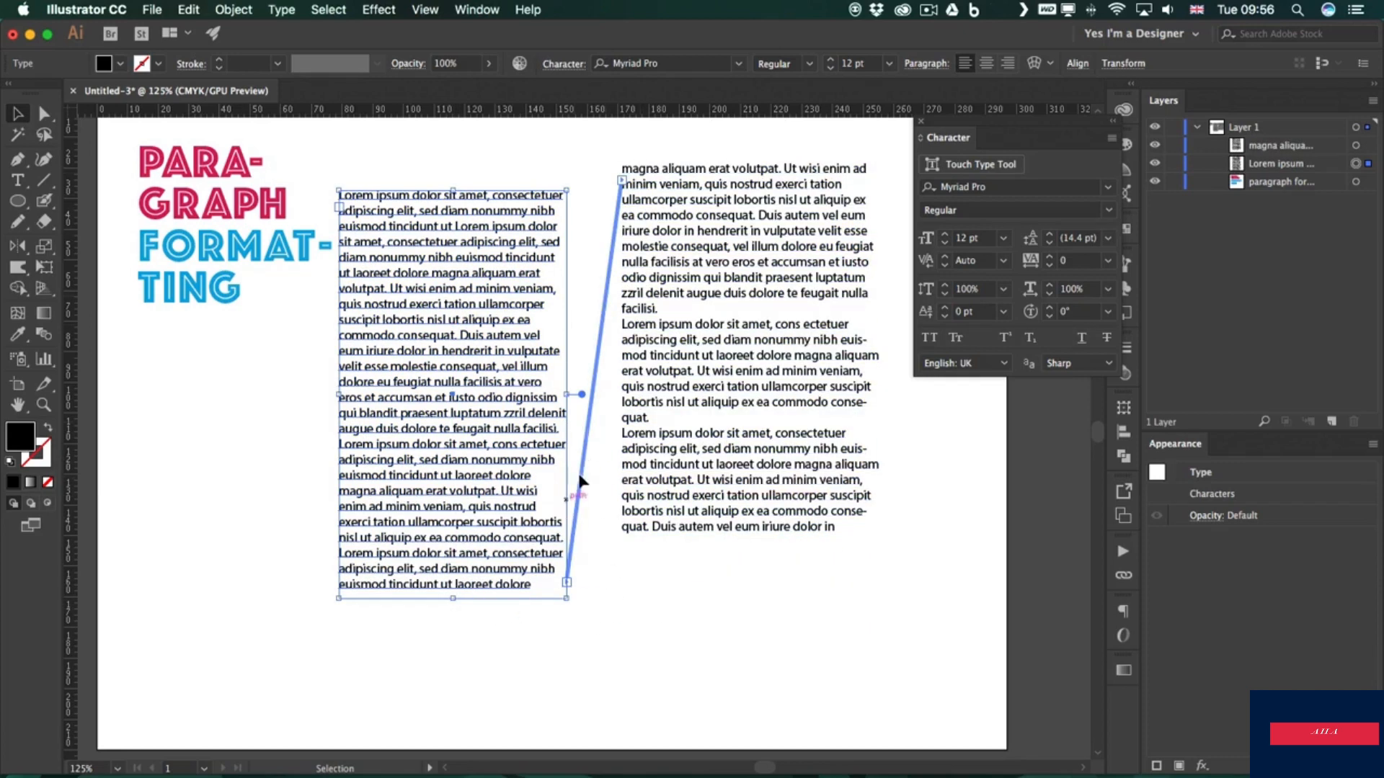
pyautogui.moveTo(705, 272); pyautogui.dragTo(730, 308)
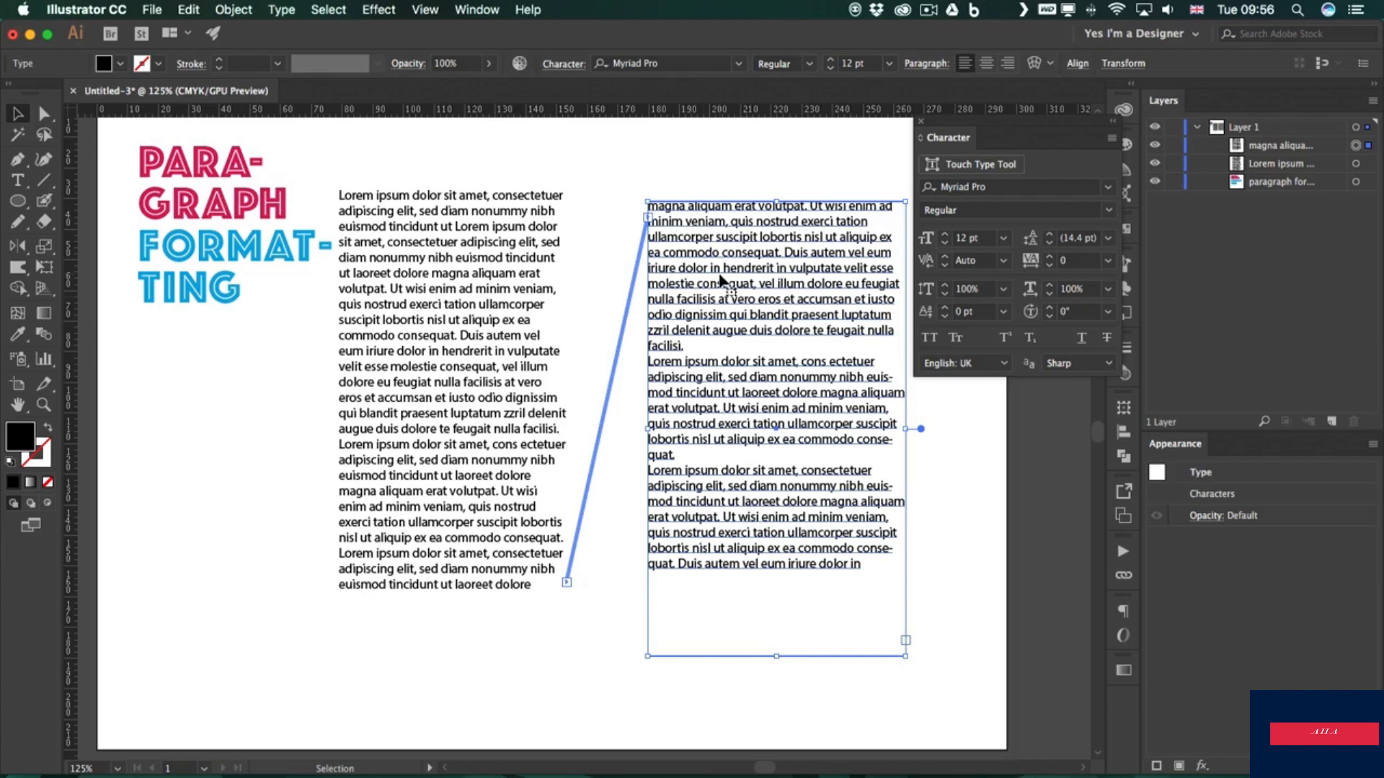
# Step: Delete the second threaded column and widen the remaining body text frame until it holds all the text
pyautogui.press('Delete')
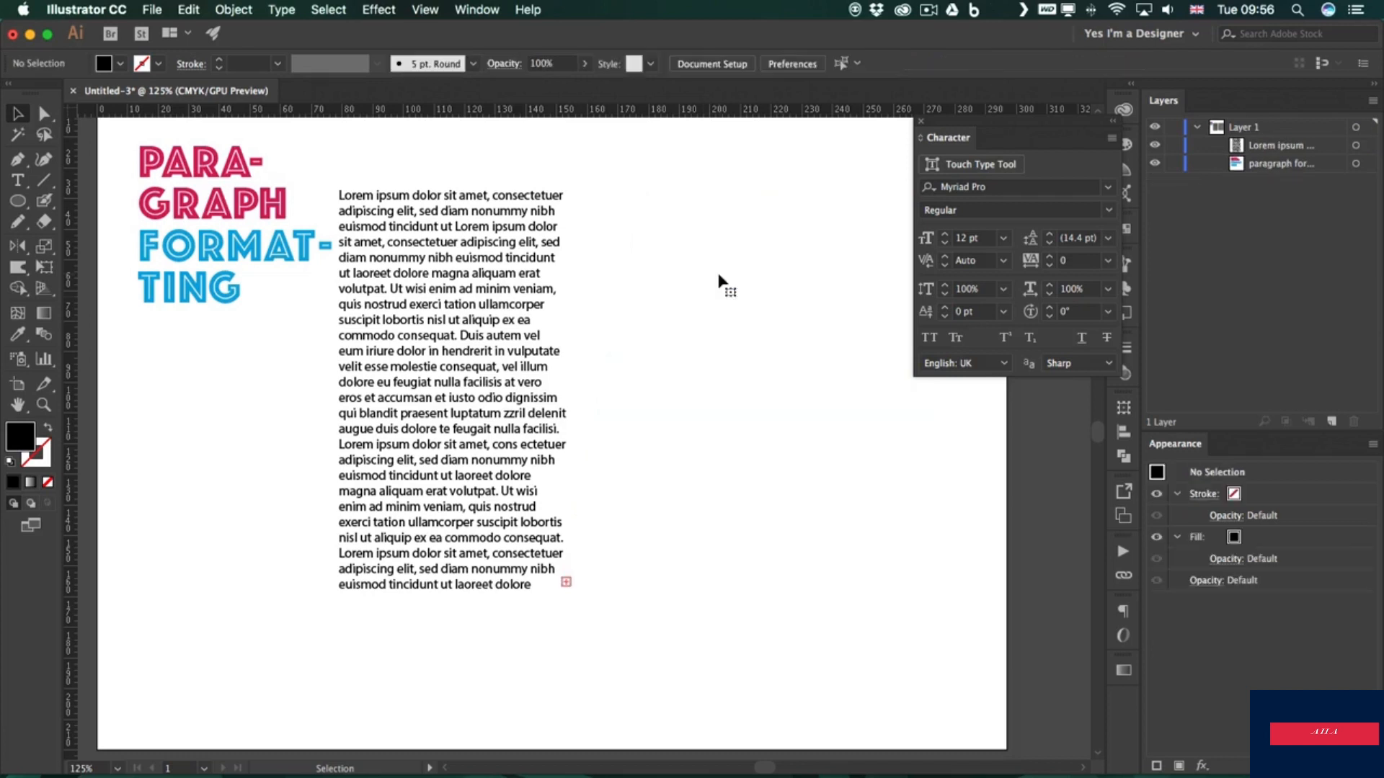
pyautogui.click(504, 323)
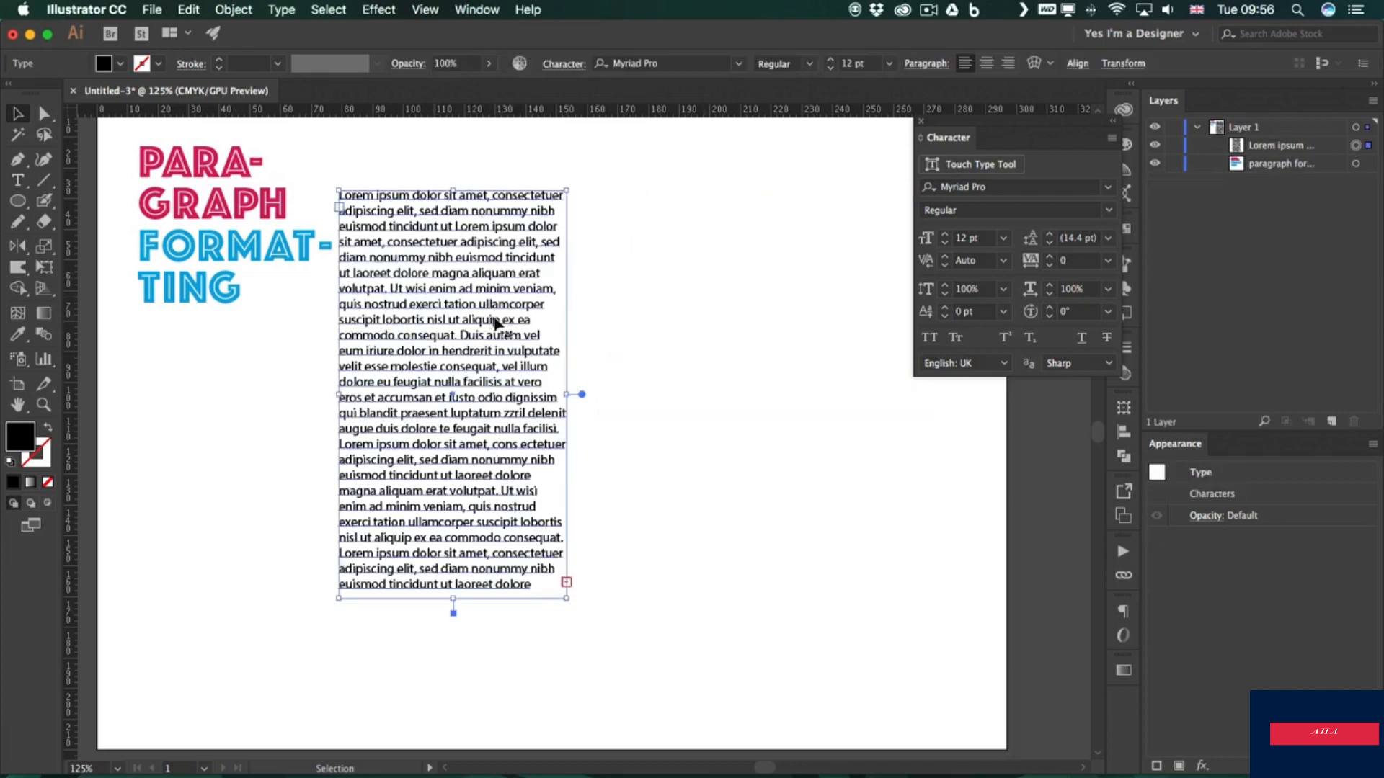
pyautogui.moveTo(567, 394); pyautogui.dragTo(843, 395)
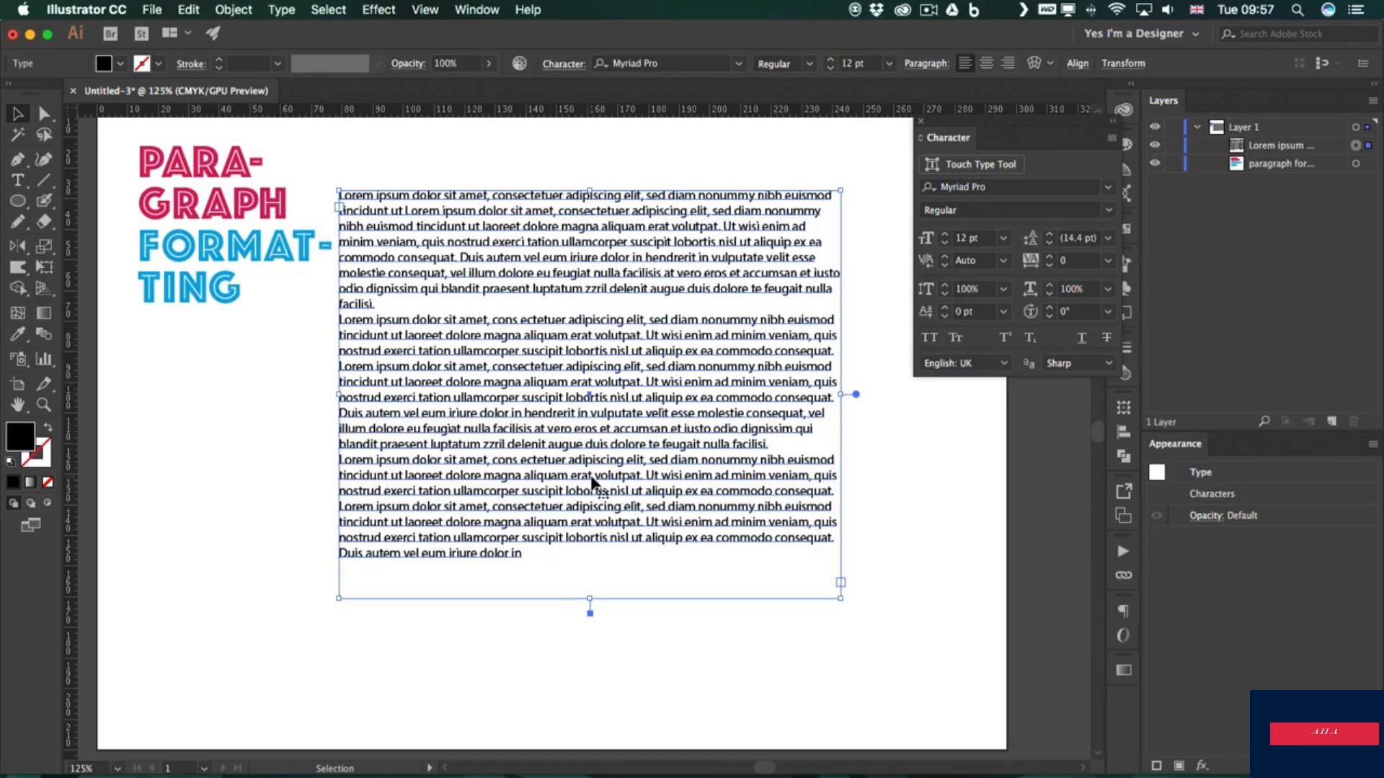
# Step: Move the body text frame up slightly, open the Paragraph panel and detach it as a floating panel below the Character panel
pyautogui.moveTo(555, 240); pyautogui.dragTo(557, 201)
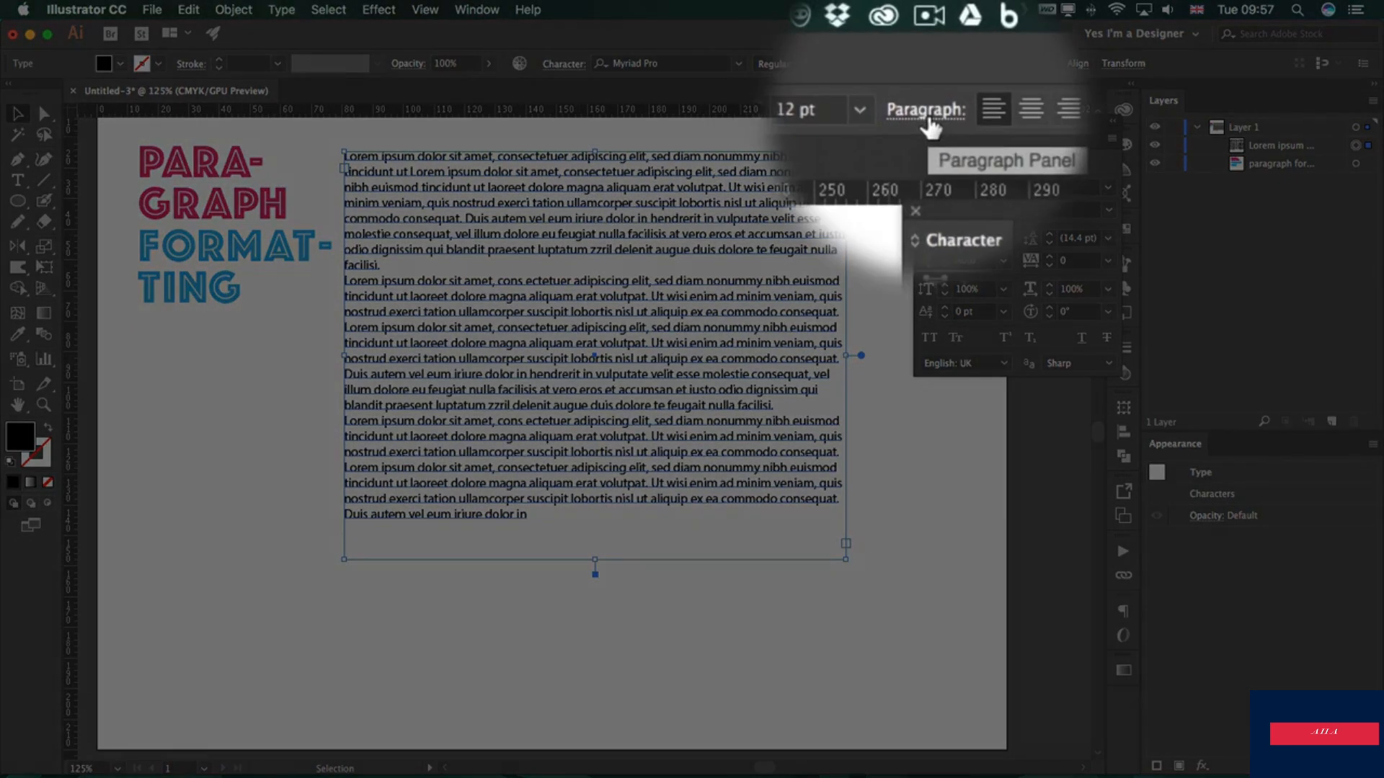
pyautogui.click(927, 69)
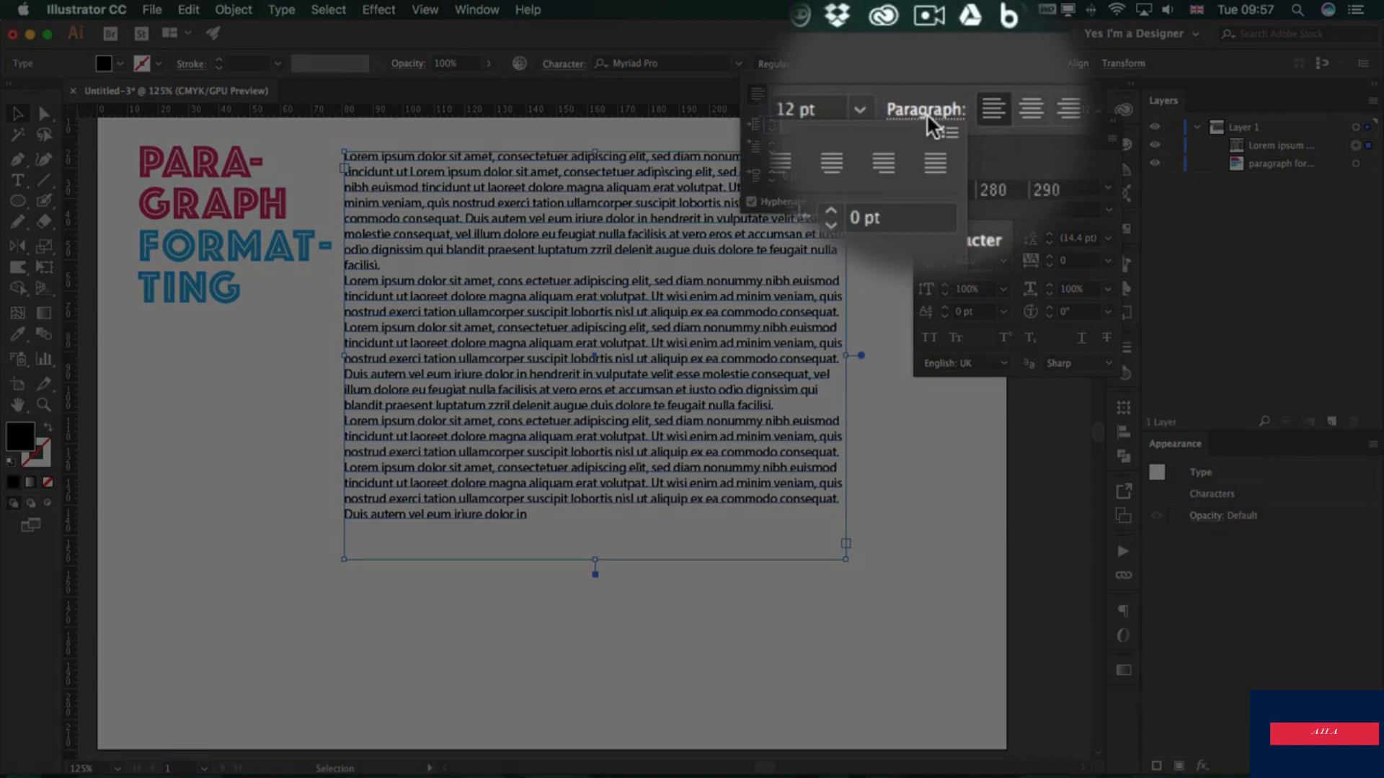
pyautogui.click(928, 69)
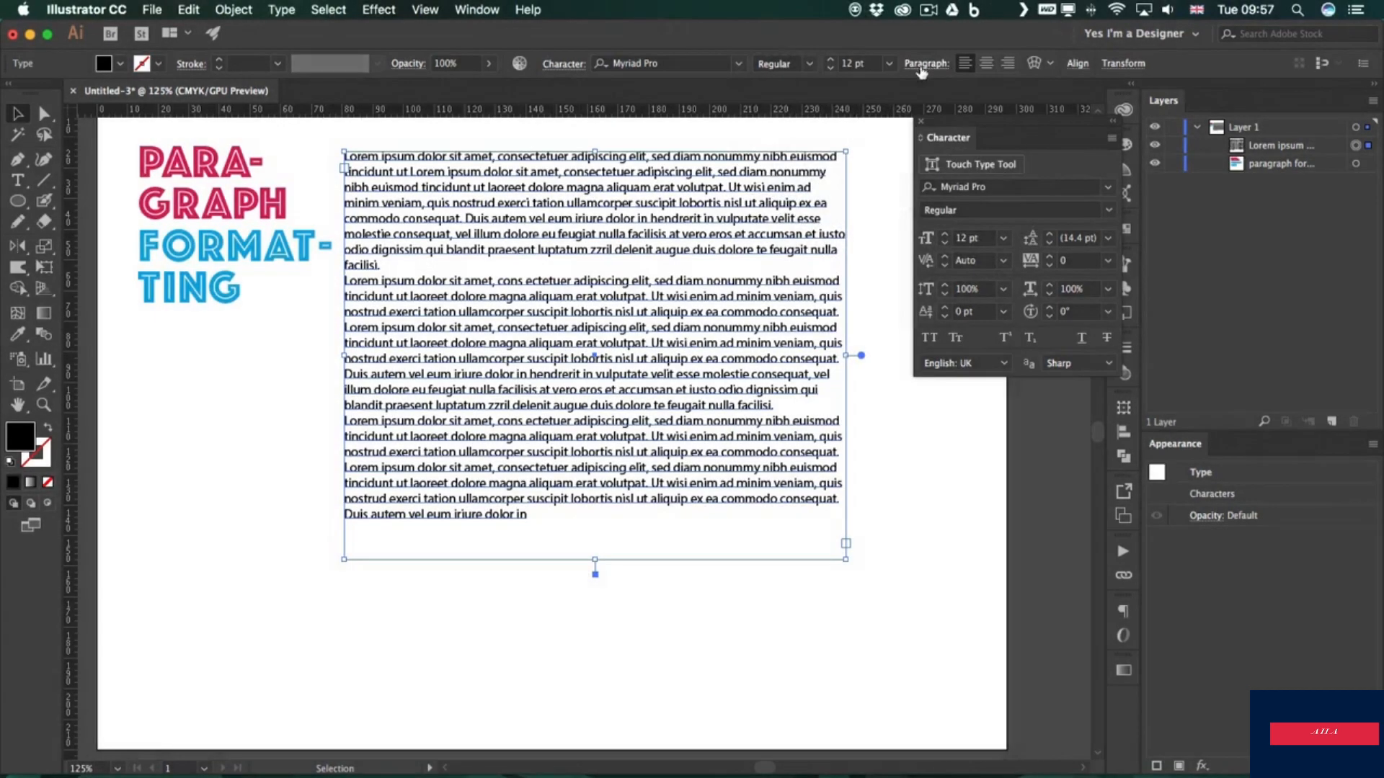
pyautogui.click(477, 9)
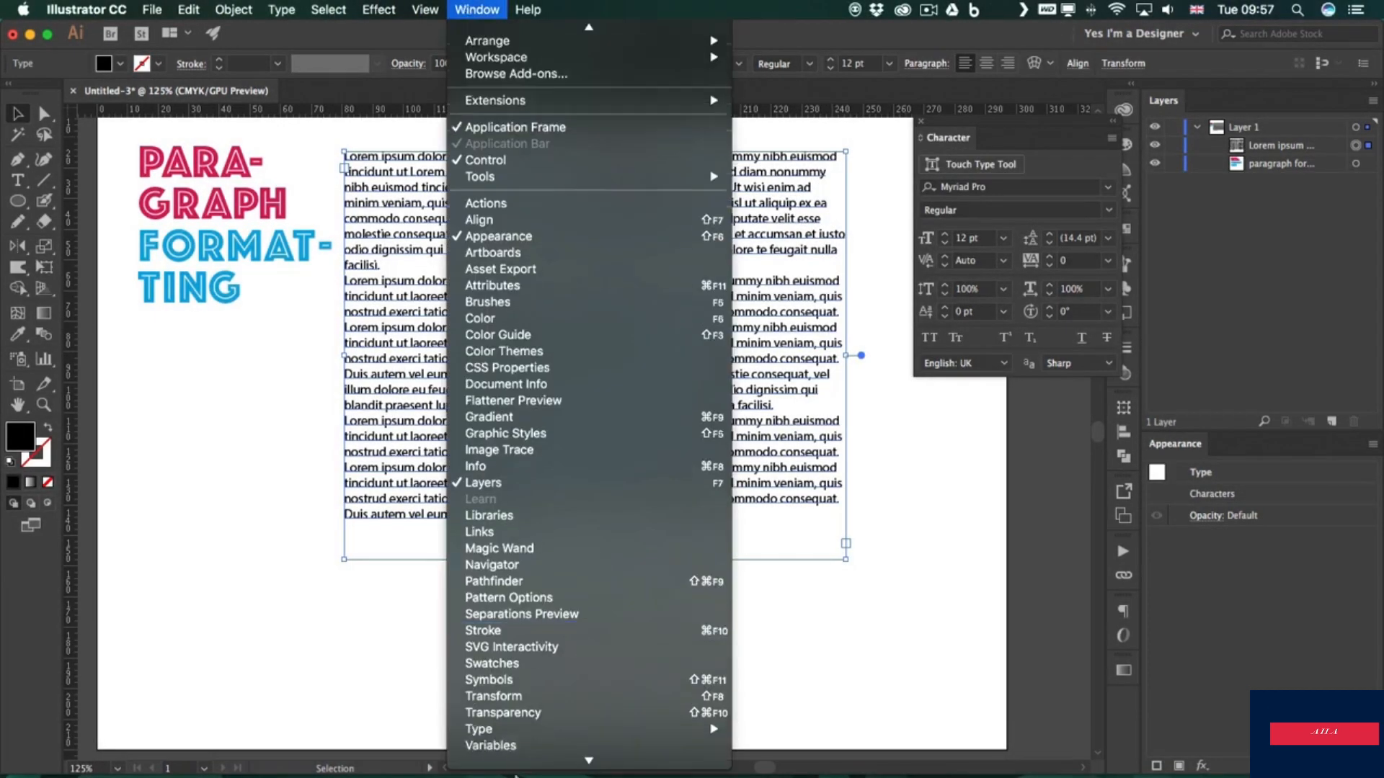
pyautogui.moveTo(546, 642)
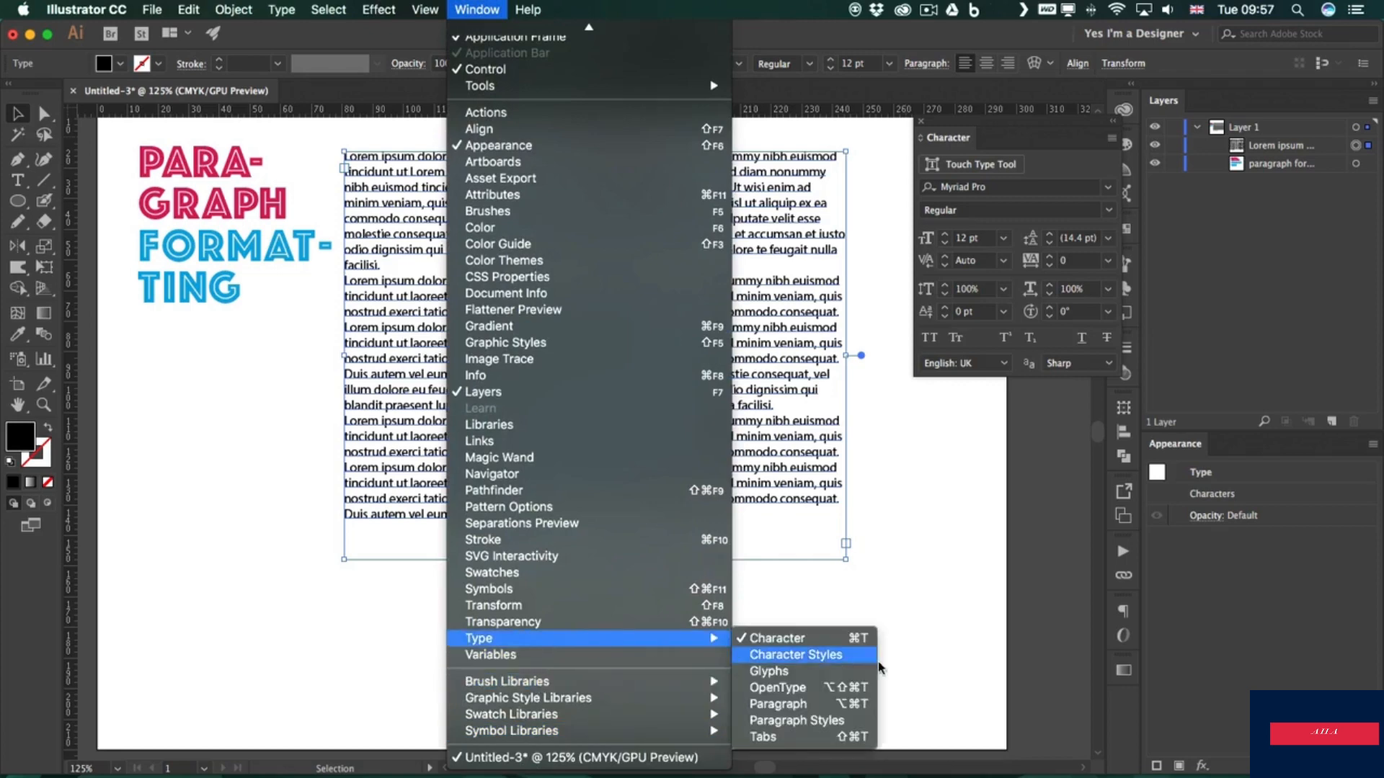
pyautogui.click(803, 705)
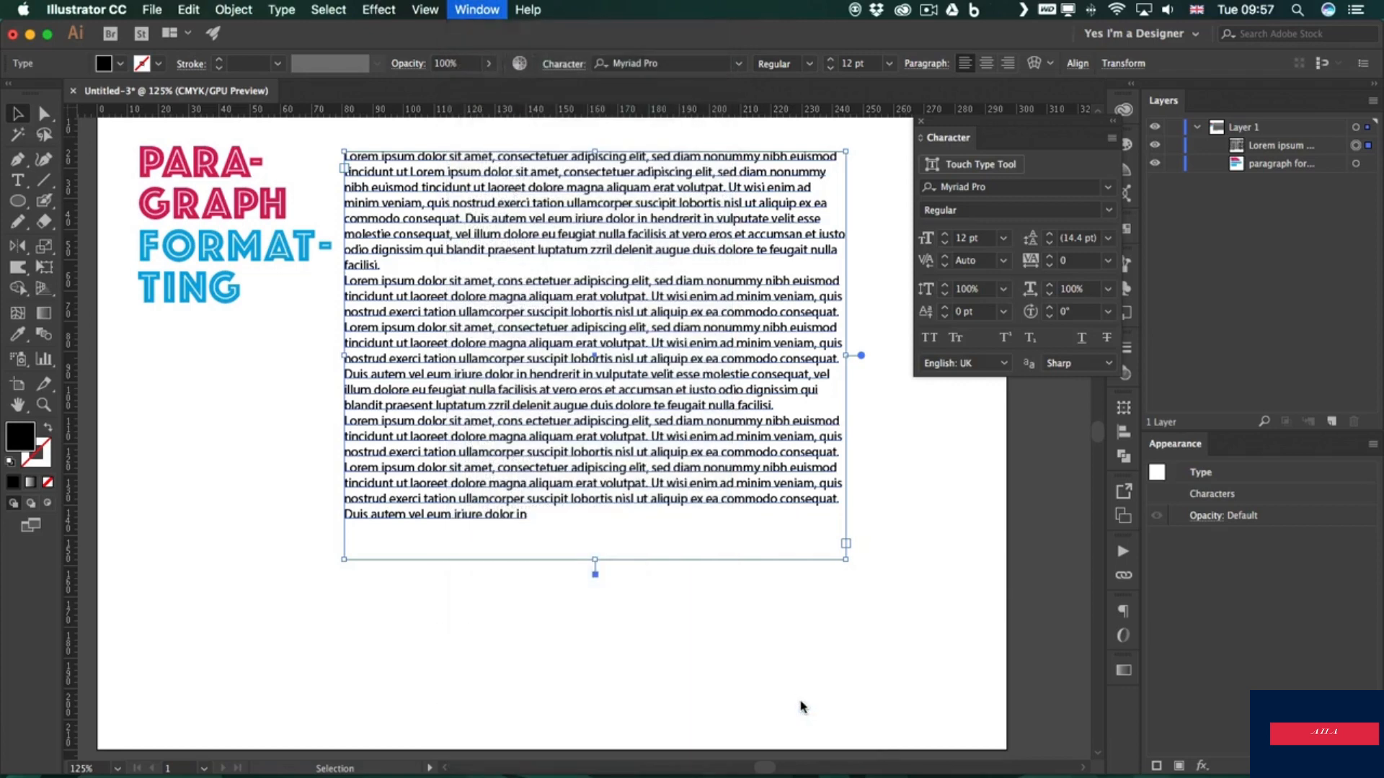
pyautogui.moveTo(945, 608); pyautogui.dragTo(925, 425)
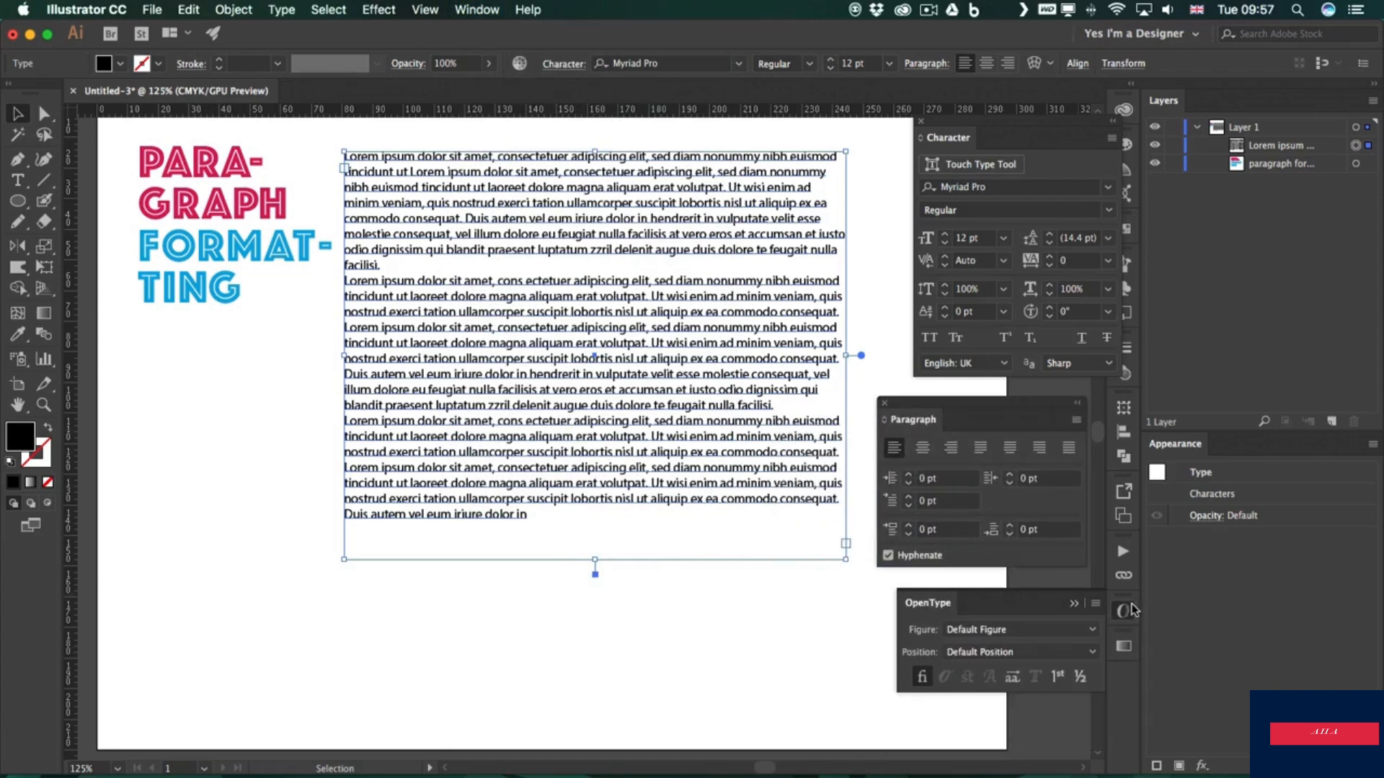
# Step: Check the Paragraph panel's extra options and arrange the Character and Paragraph panels close together, one above the other
pyautogui.click(1075, 421)
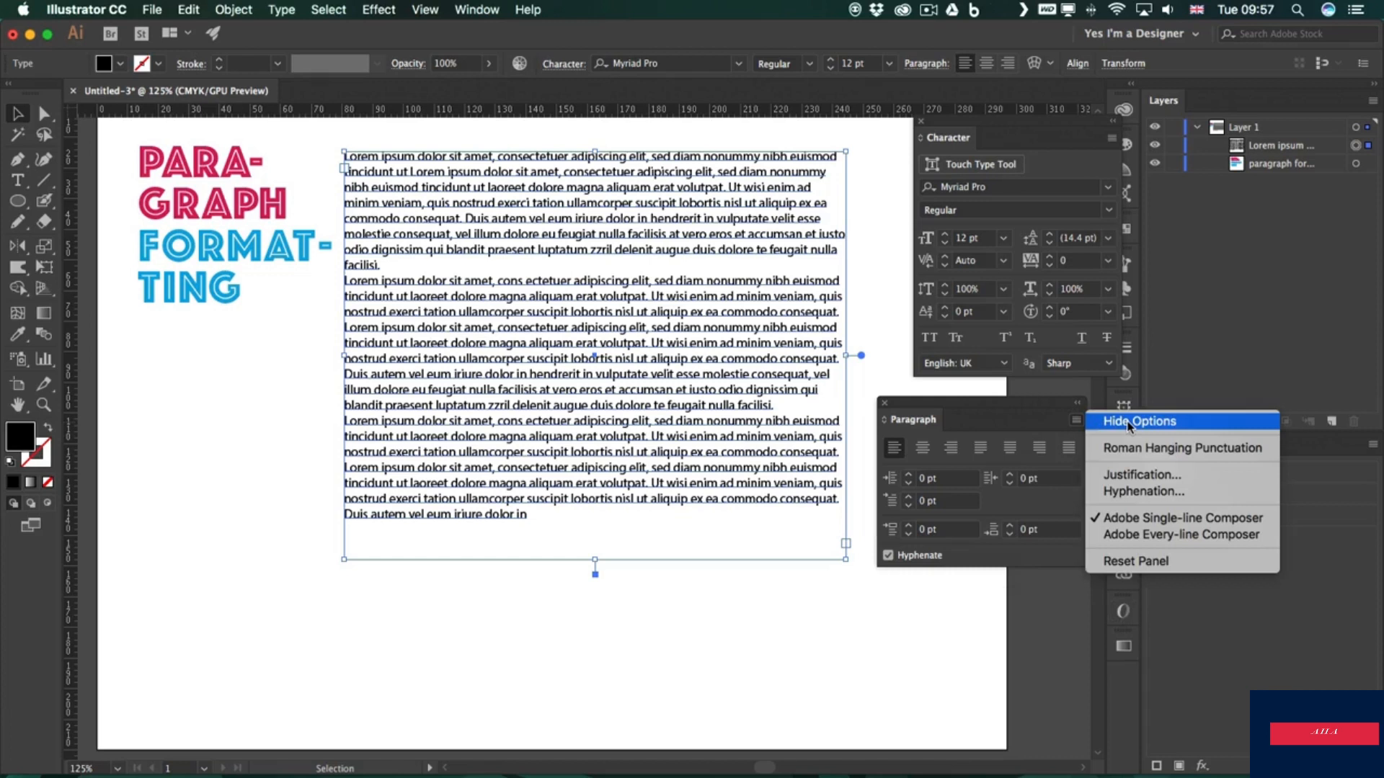
pyautogui.click(1053, 427)
pyautogui.moveTo(979, 401); pyautogui.dragTo(980, 391)
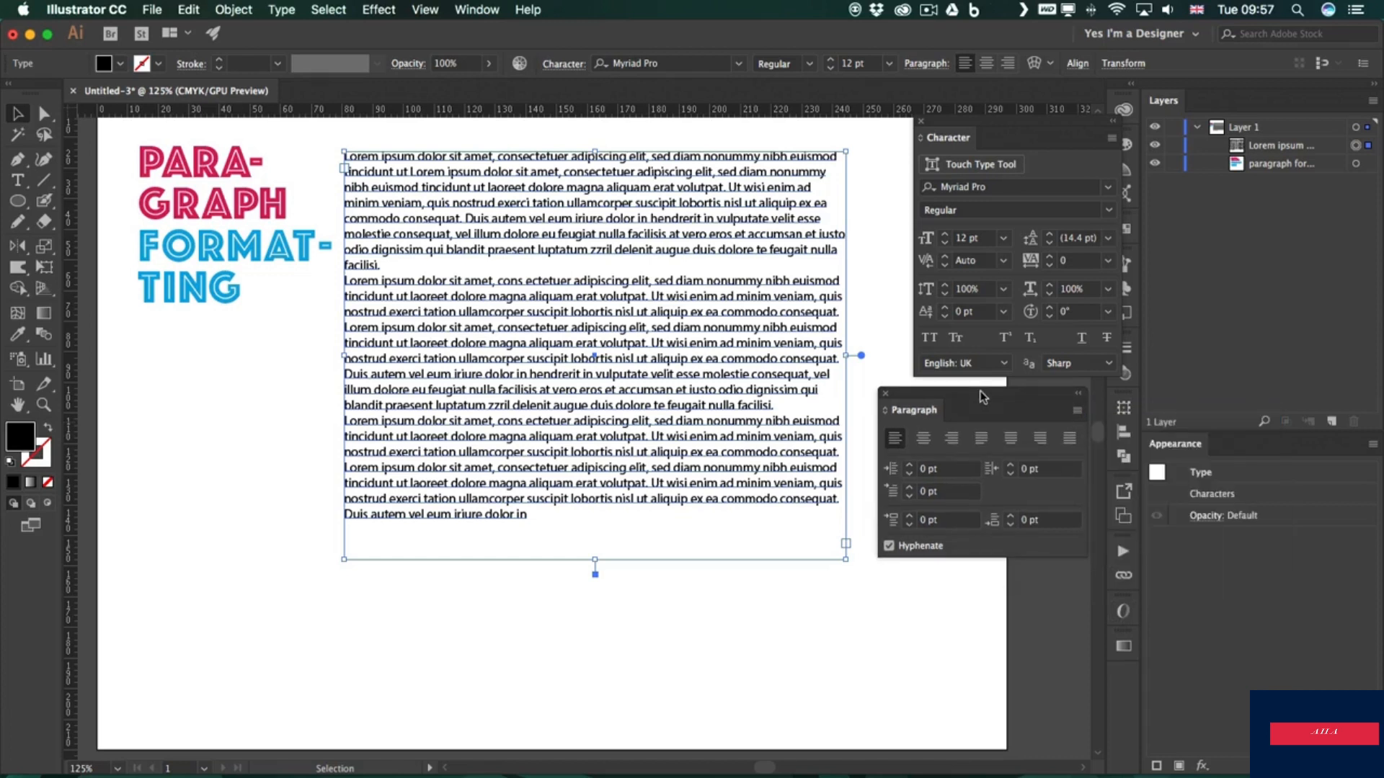
pyautogui.moveTo(961, 140); pyautogui.dragTo(937, 127)
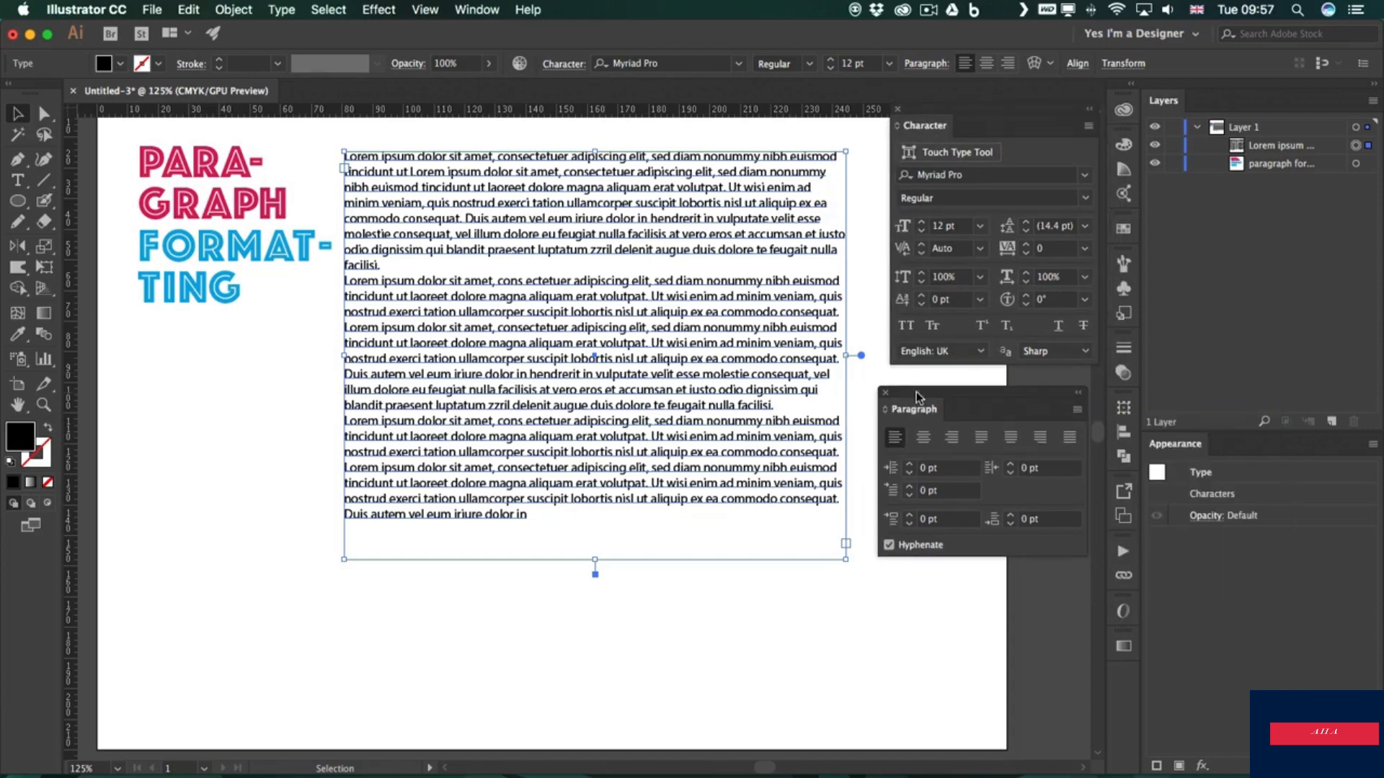
pyautogui.moveTo(928, 393); pyautogui.dragTo(928, 372)
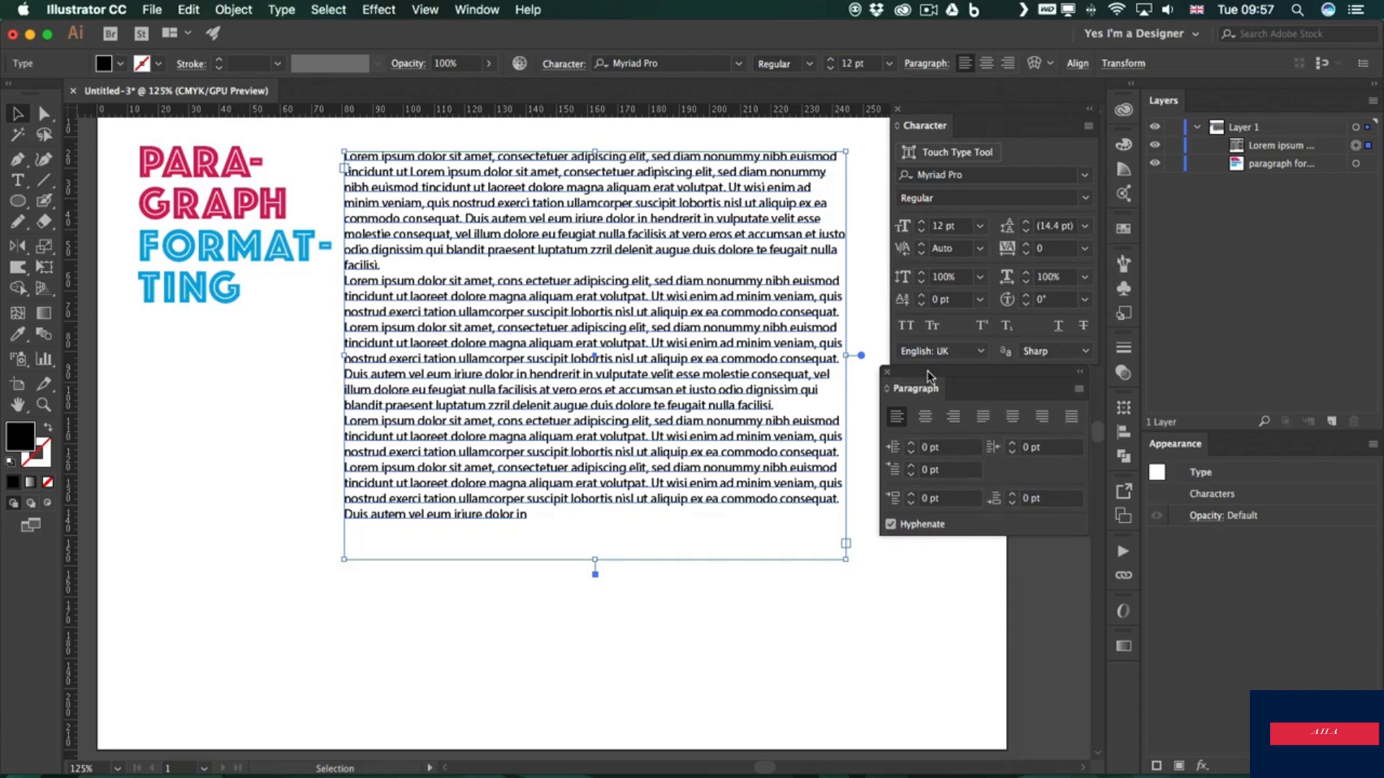
# Step: Try centre, right and every justified alignment on the body text in turn, finishing with all lines justified
pyautogui.click(925, 418)
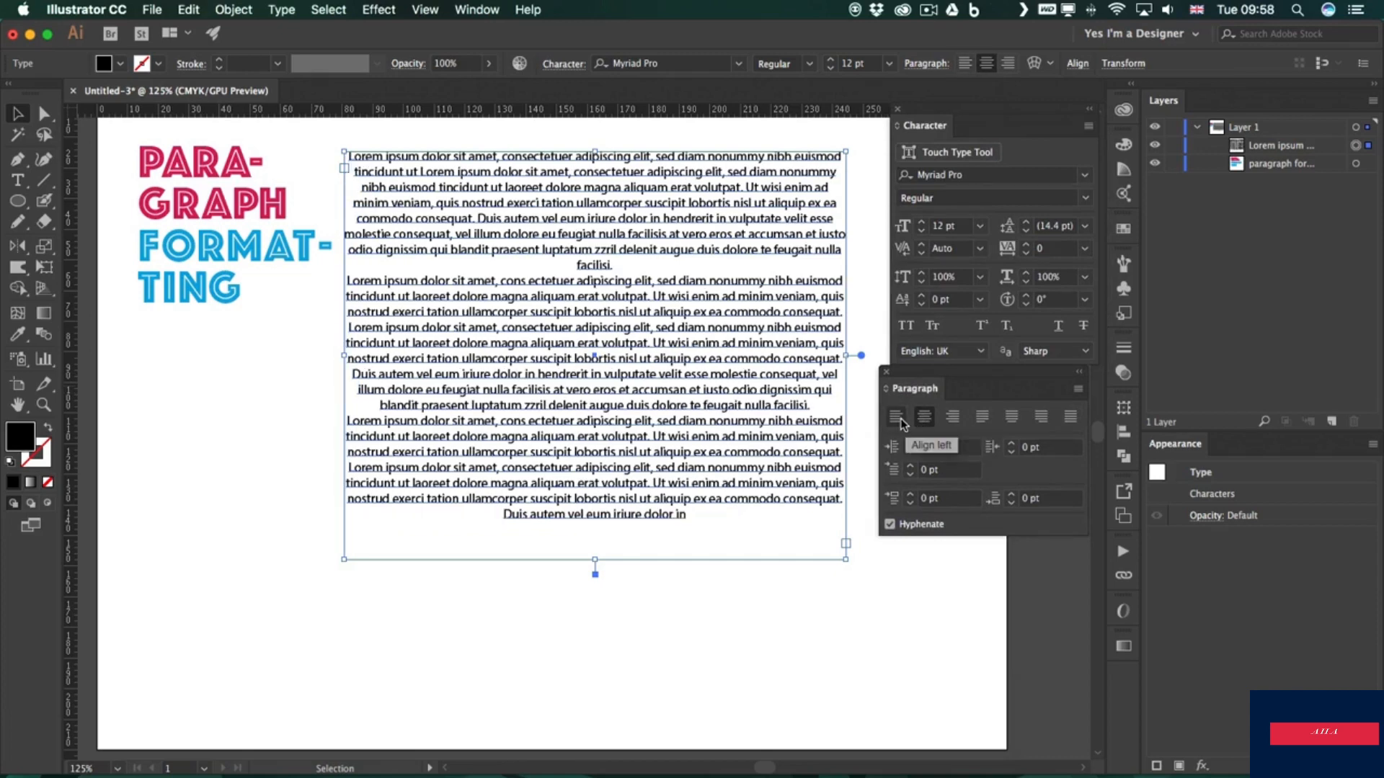
pyautogui.click(952, 418)
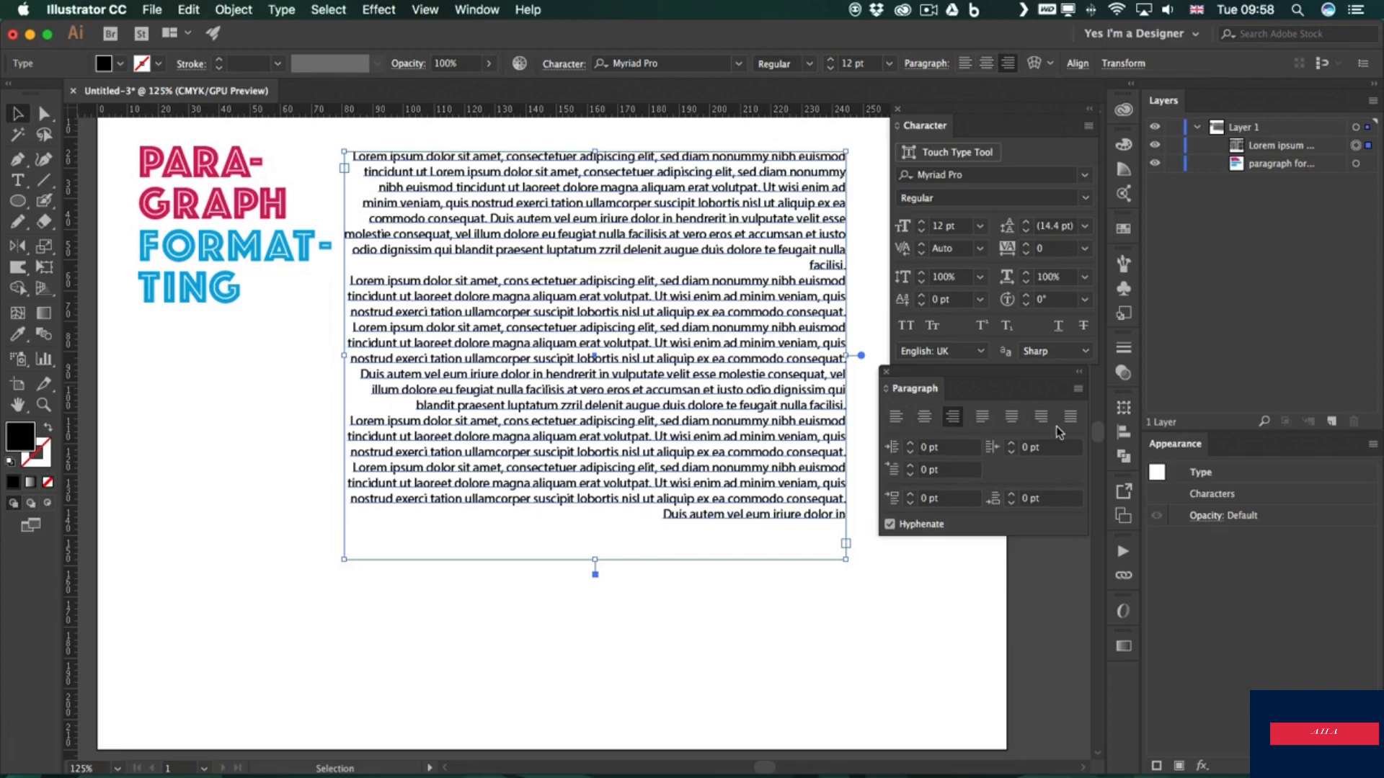
pyautogui.click(990, 418)
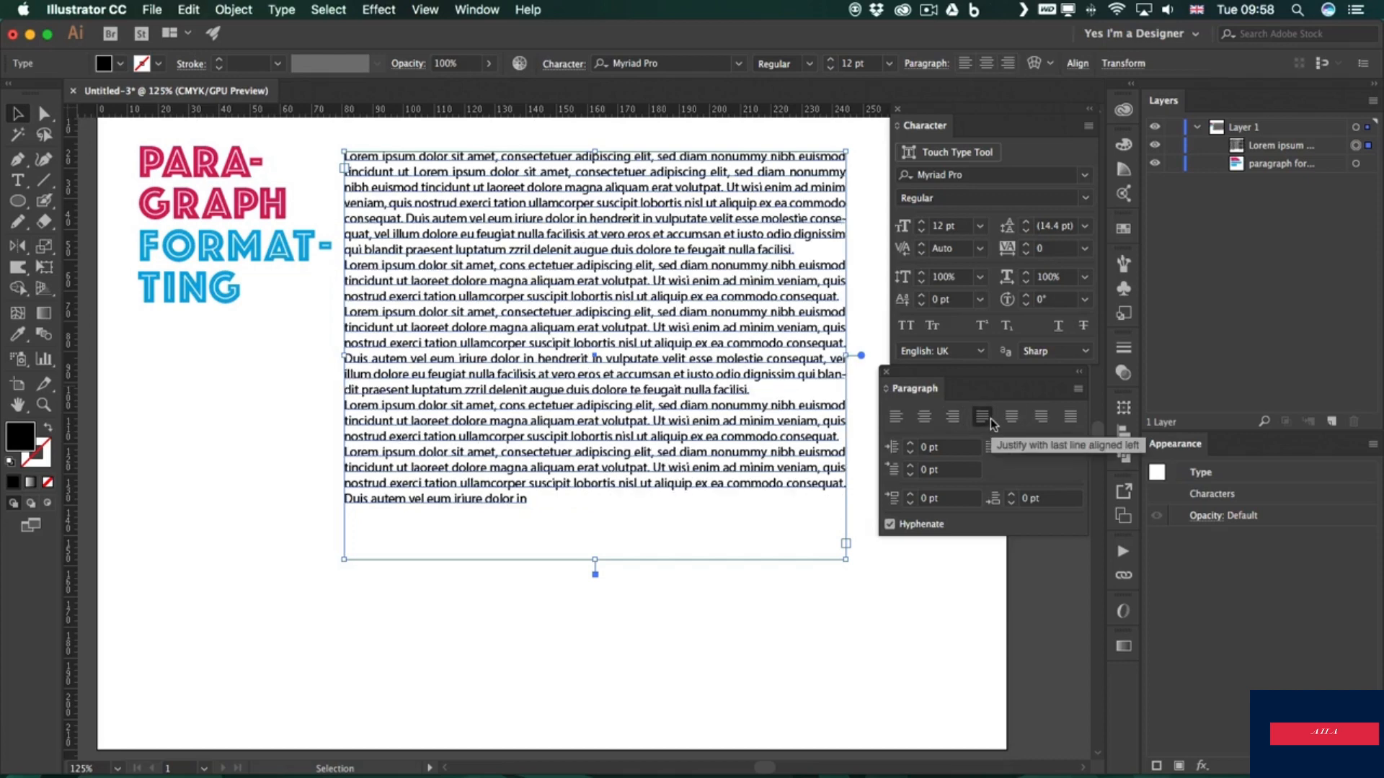
pyautogui.click(1011, 418)
pyautogui.click(1041, 418)
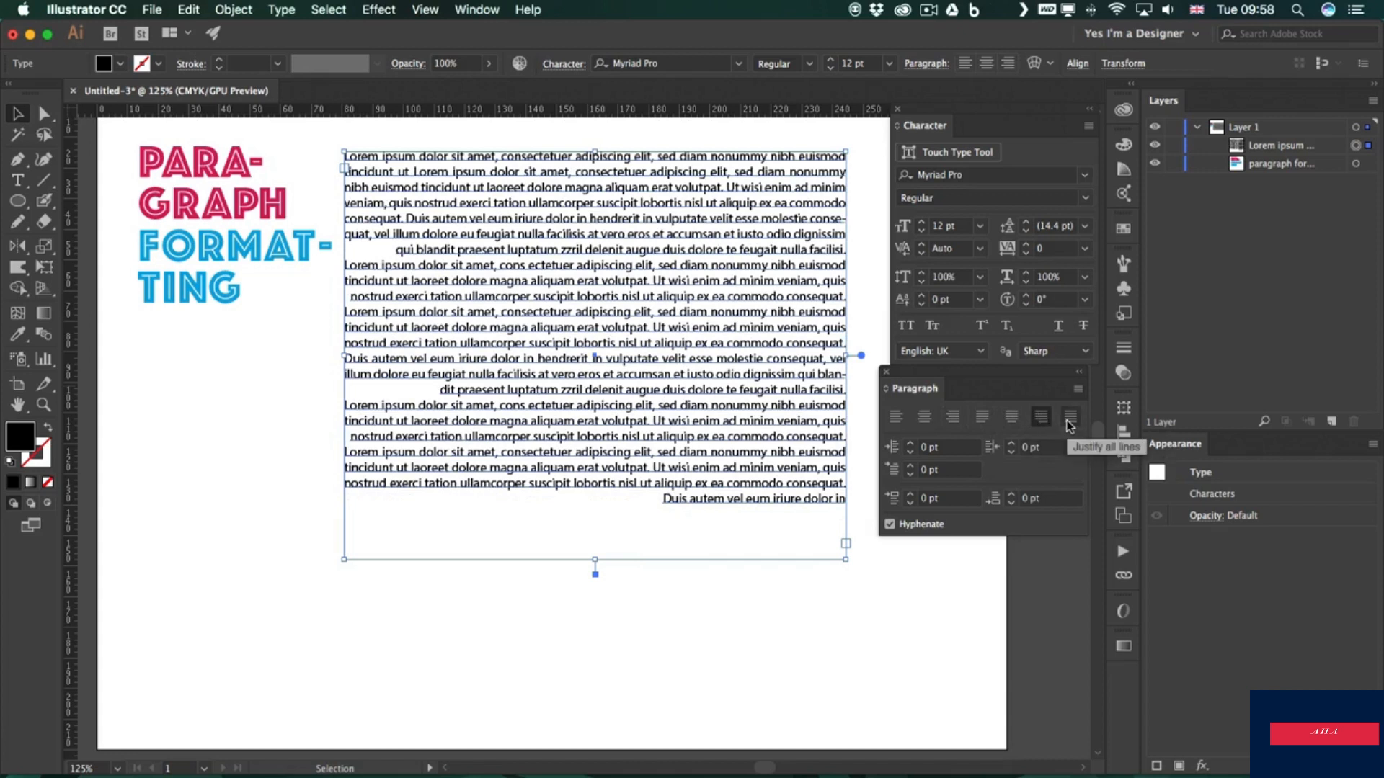
pyautogui.click(1070, 418)
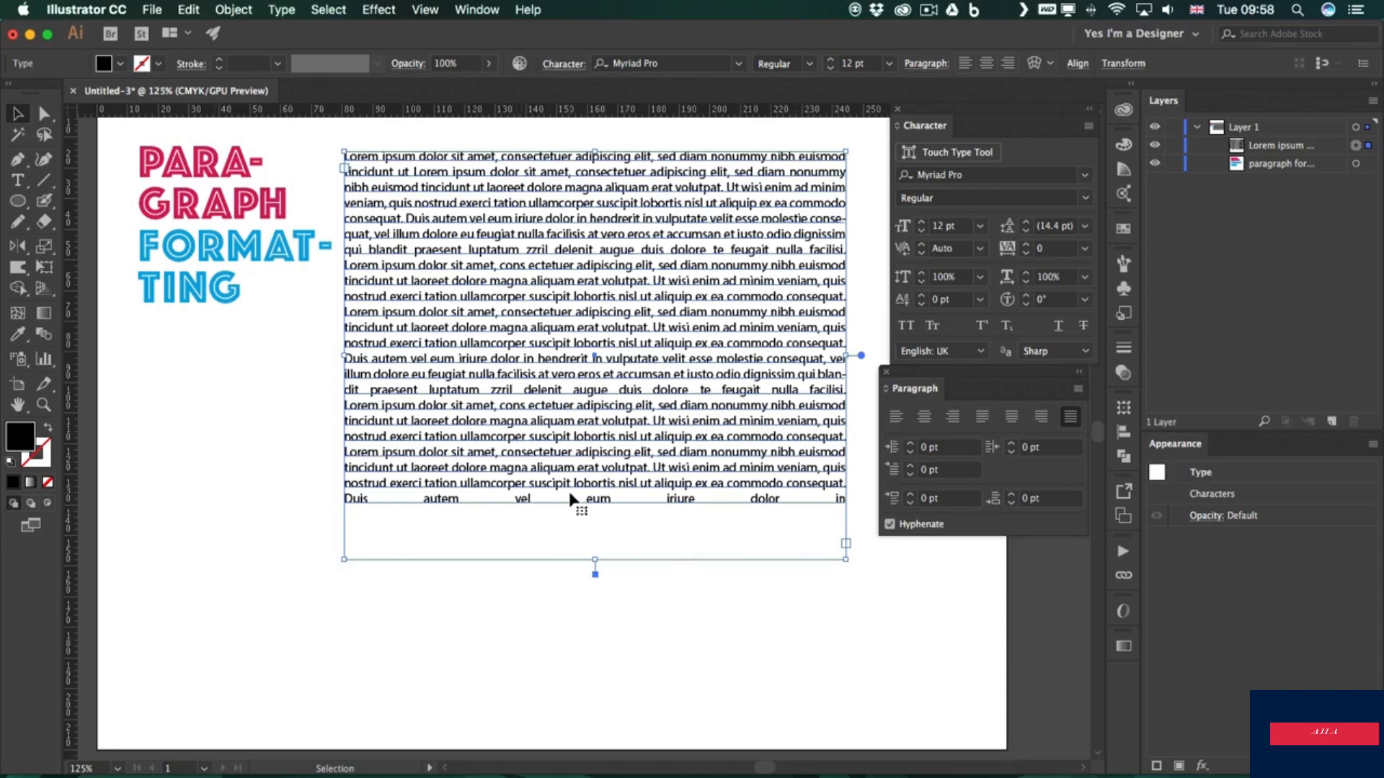
# Step: Justify the body text with the last line aligned left, then reshape its frame into a narrower, taller column and deselect it
pyautogui.click(983, 420)
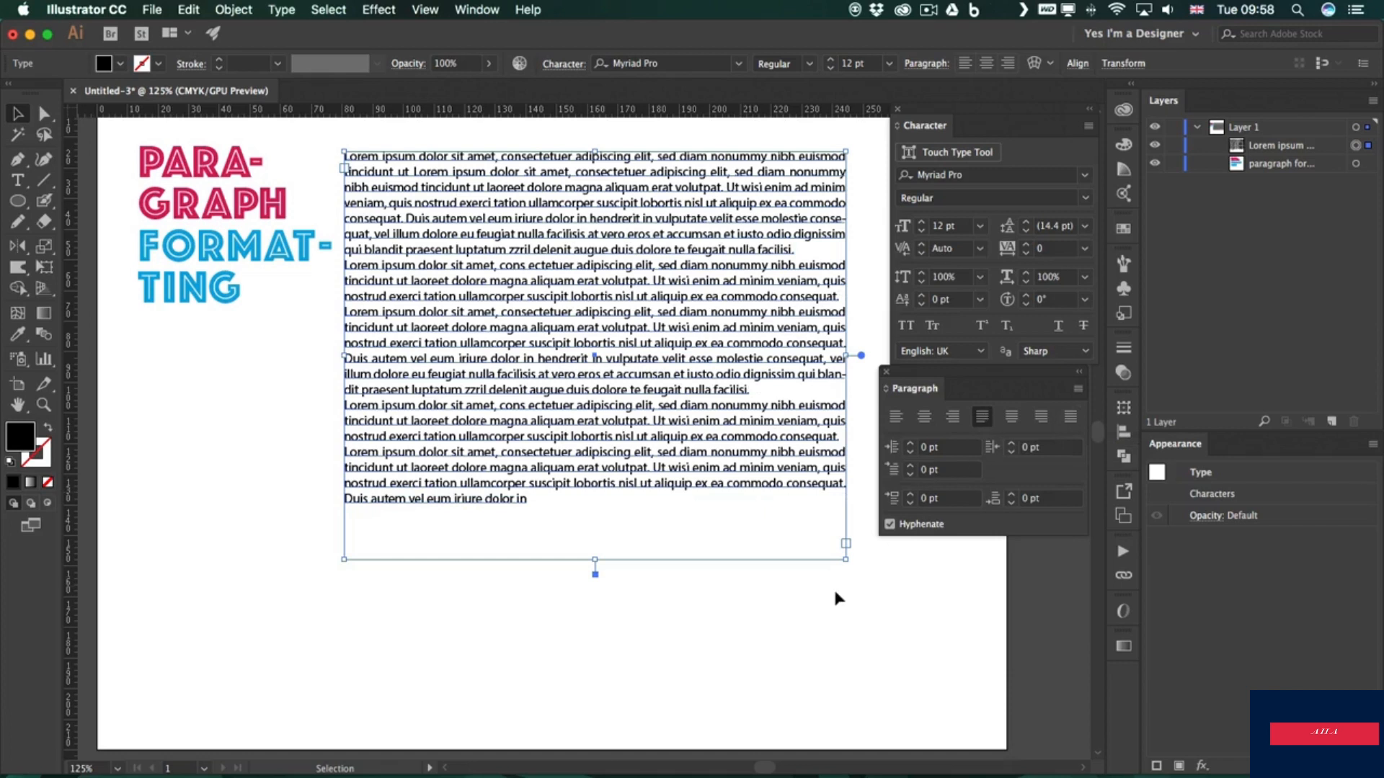
pyautogui.moveTo(846, 559); pyautogui.dragTo(541, 653)
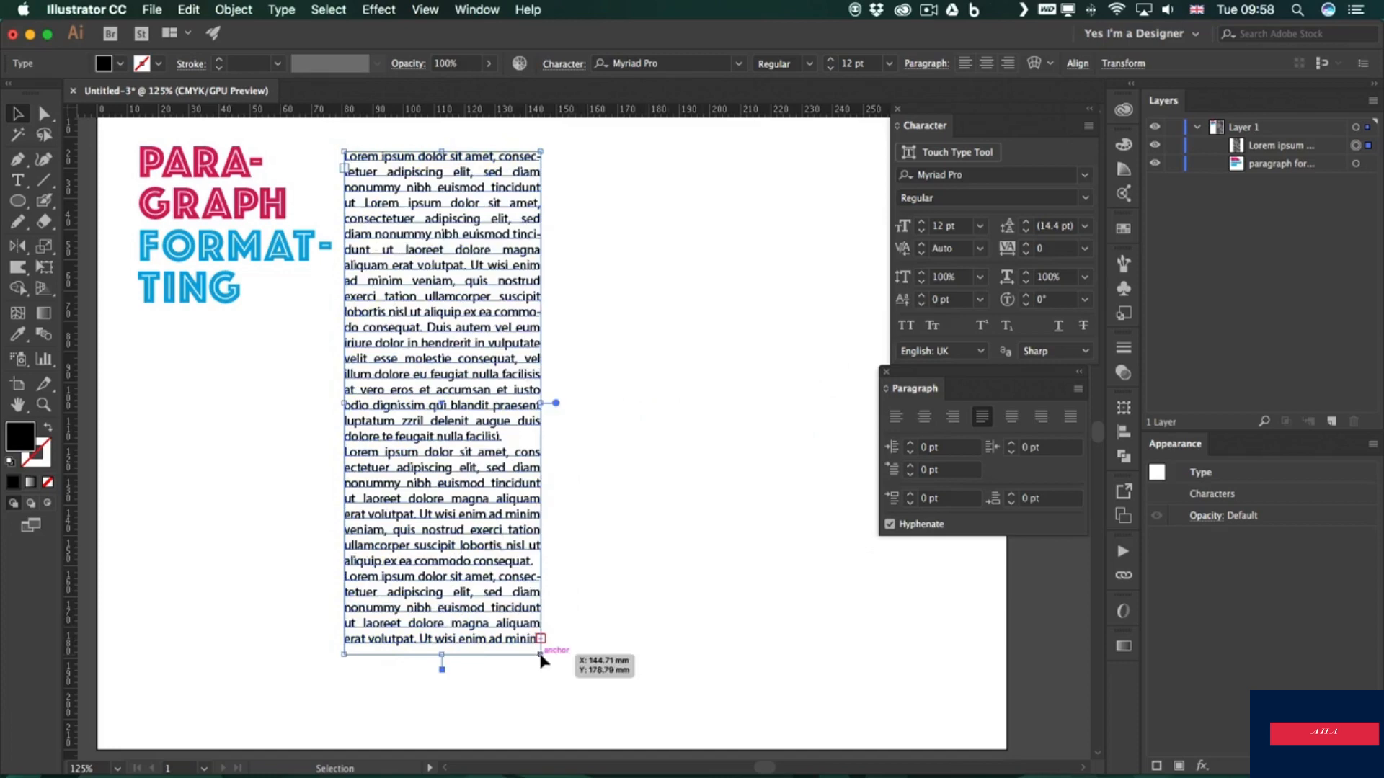
pyautogui.click(627, 271)
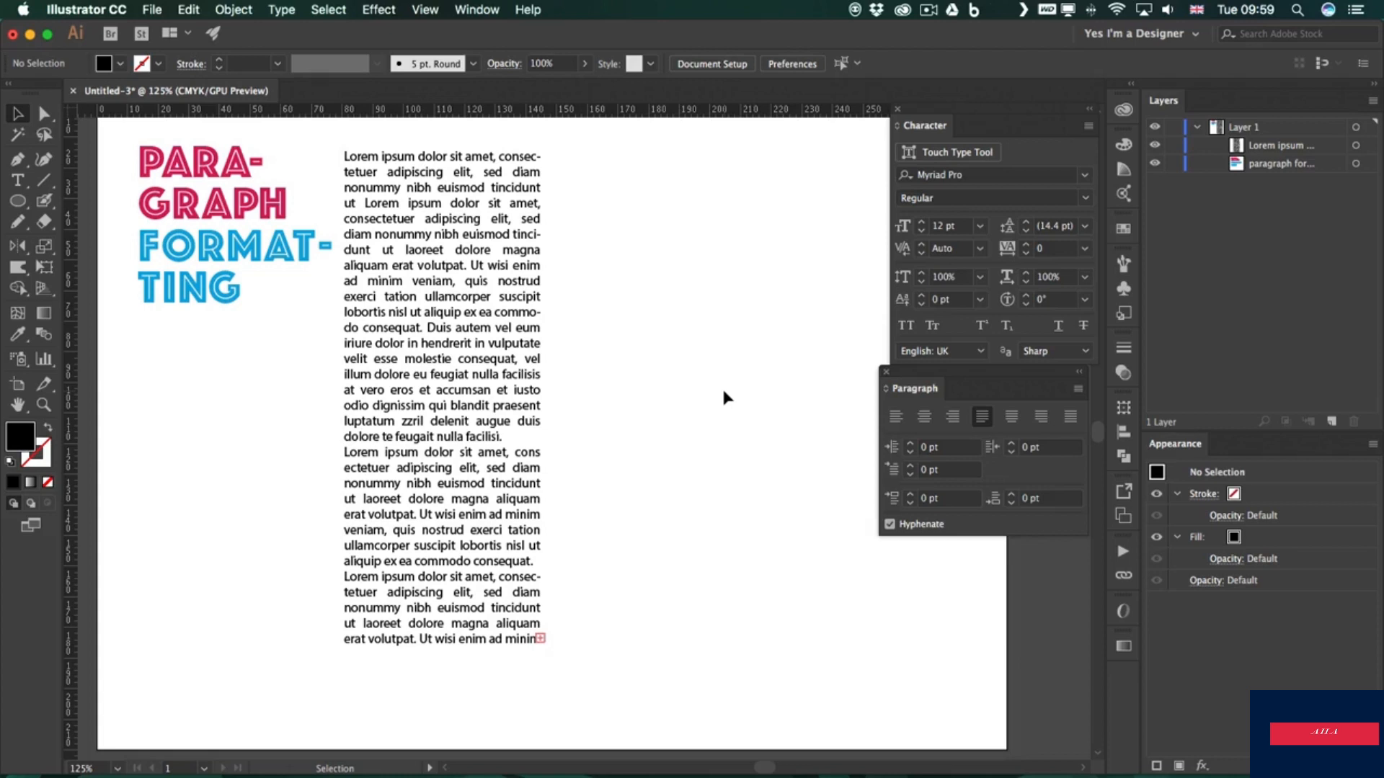
# Step: Place the Paragraph panel beside the narrow text column and turn off hyphenation for its text
pyautogui.click(478, 331)
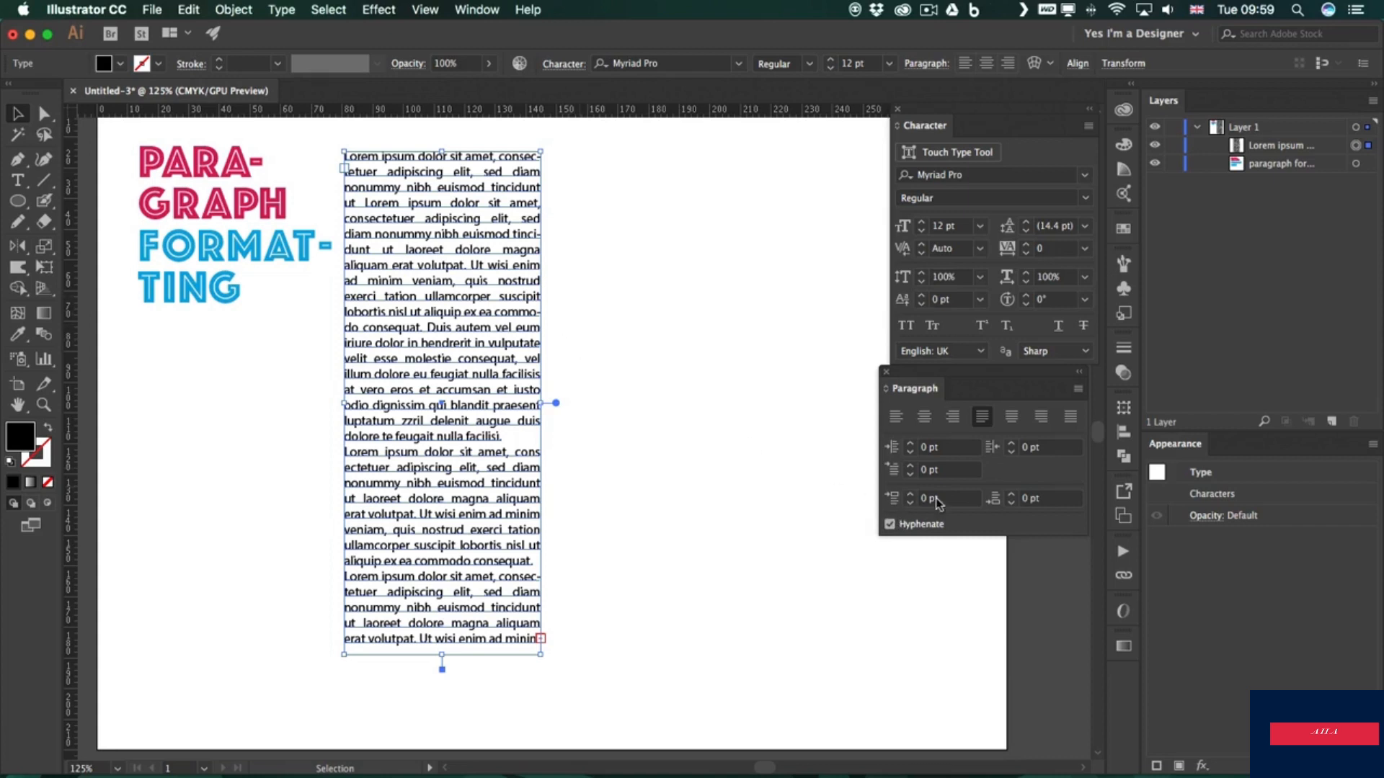
pyautogui.moveTo(944, 373); pyautogui.dragTo(765, 277)
pyautogui.moveTo(706, 201); pyautogui.dragTo(686, 157)
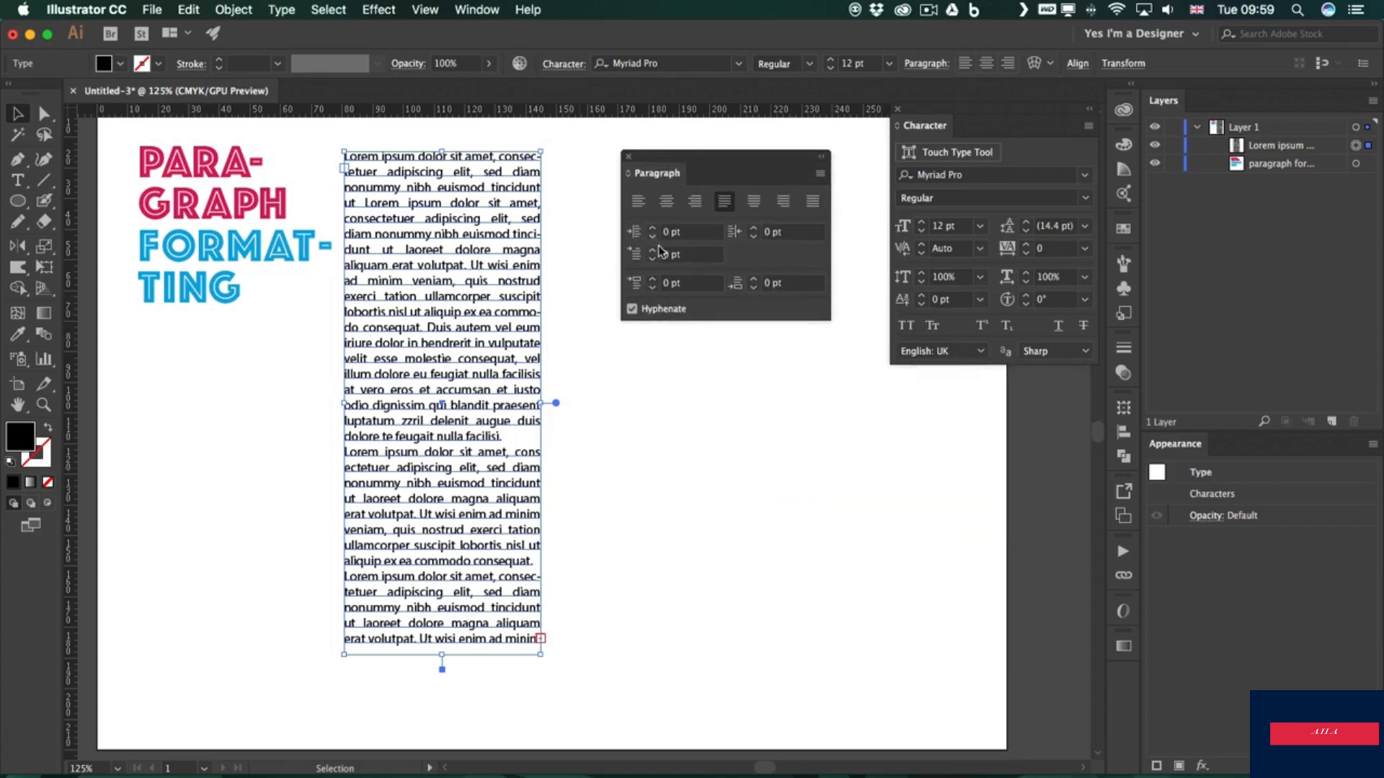
pyautogui.click(632, 310)
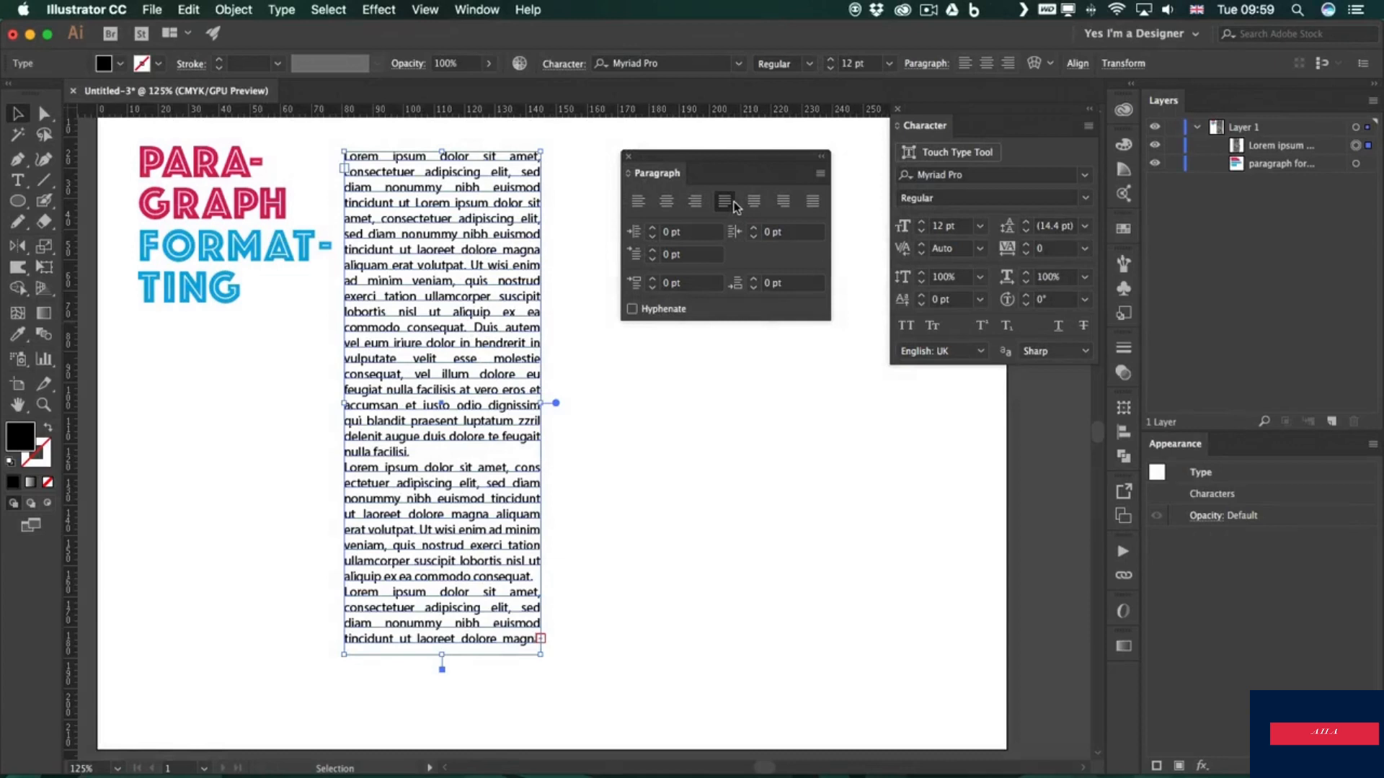
pyautogui.click(584, 248)
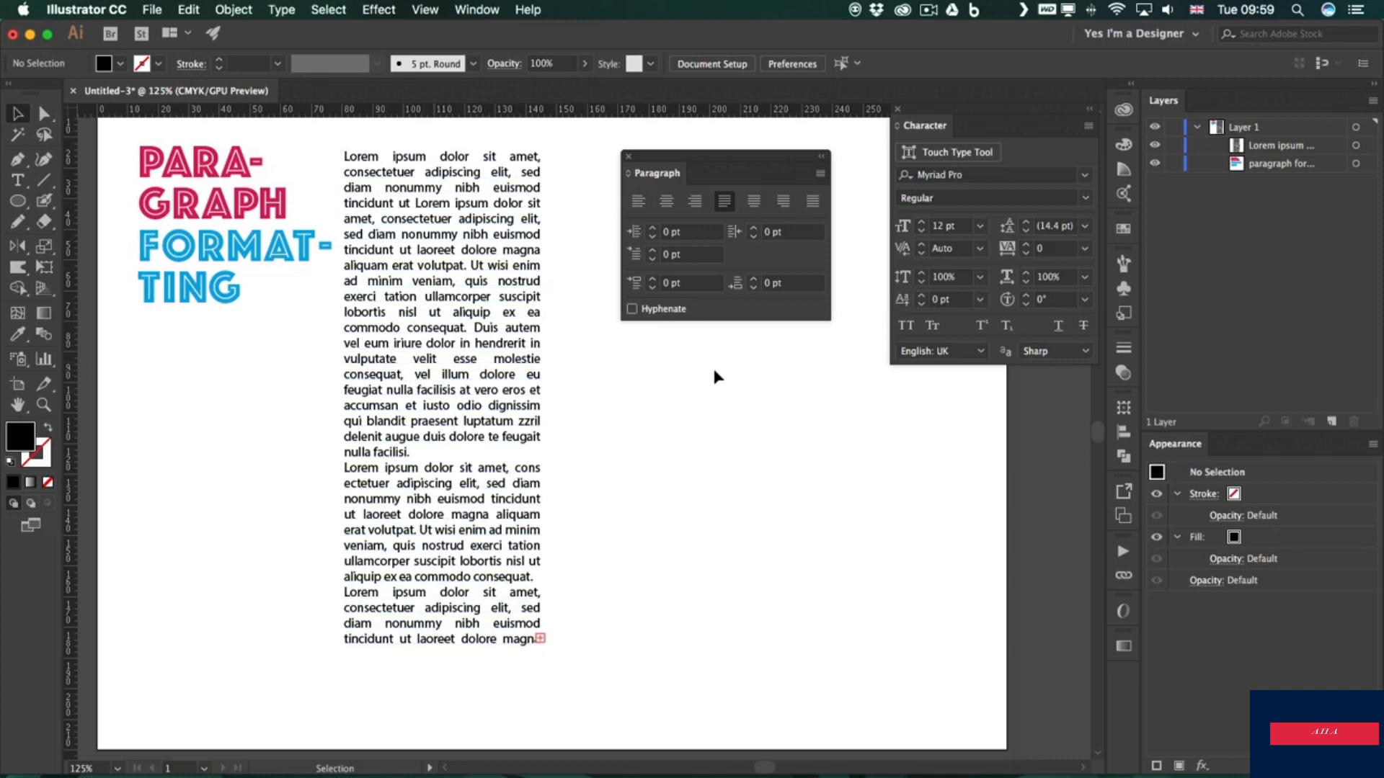
# Step: Turn hyphenation back on for the text column and widen its frame slightly
pyautogui.click(497, 265)
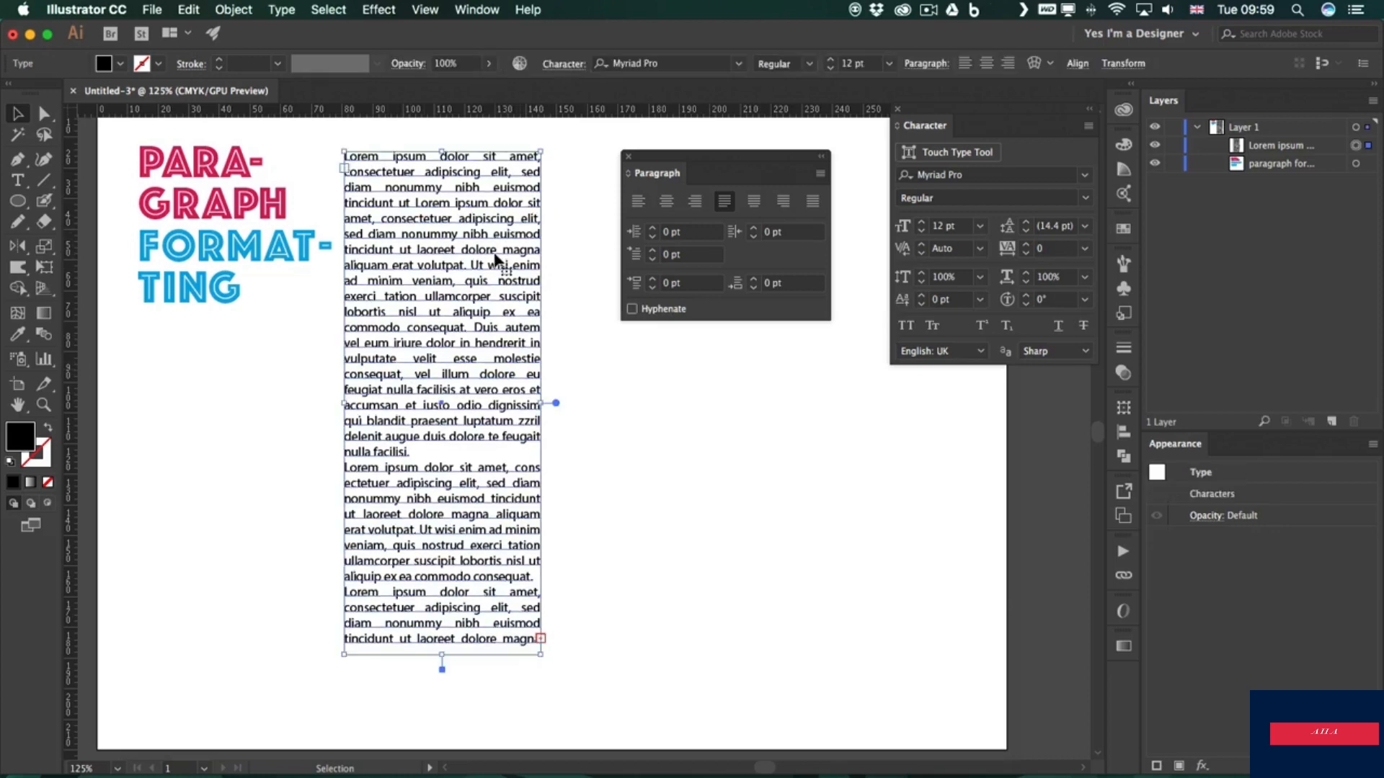
pyautogui.click(634, 309)
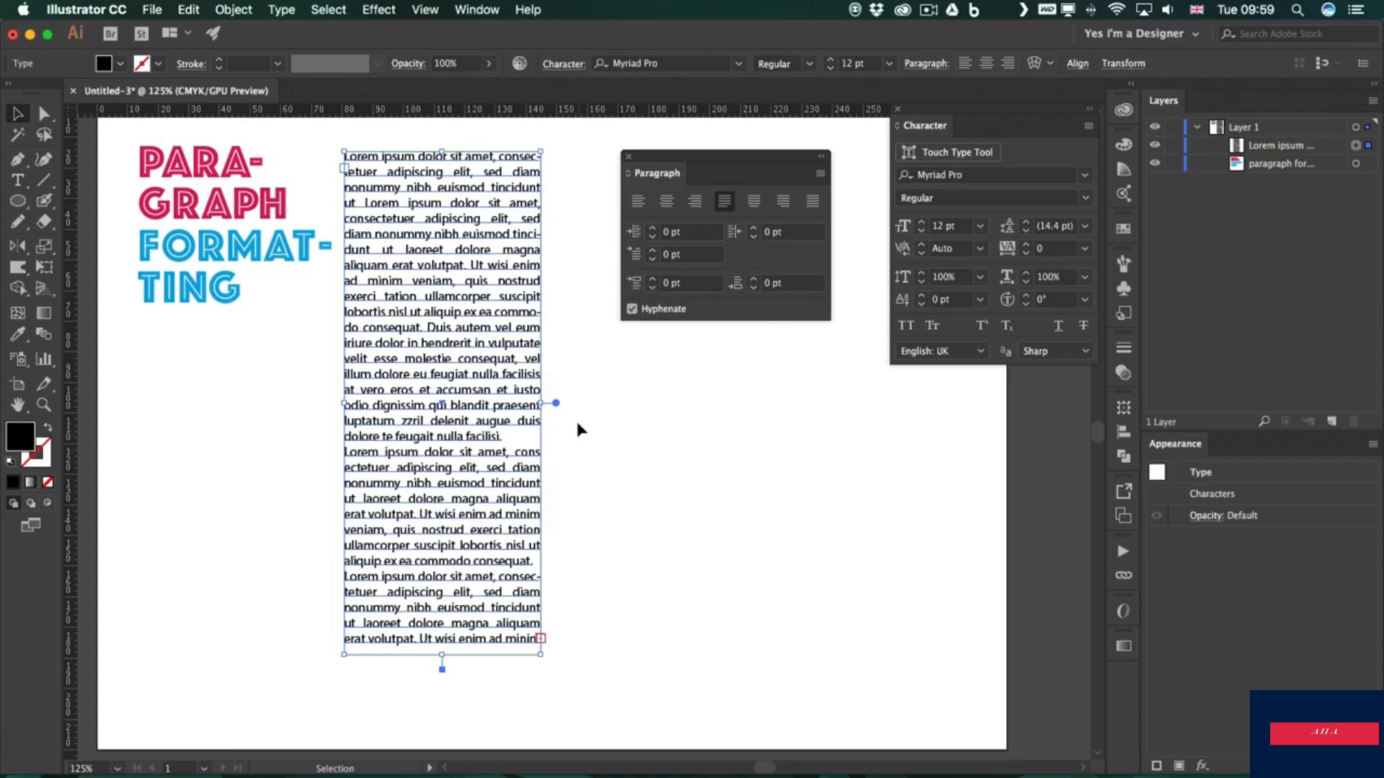
pyautogui.click(570, 395)
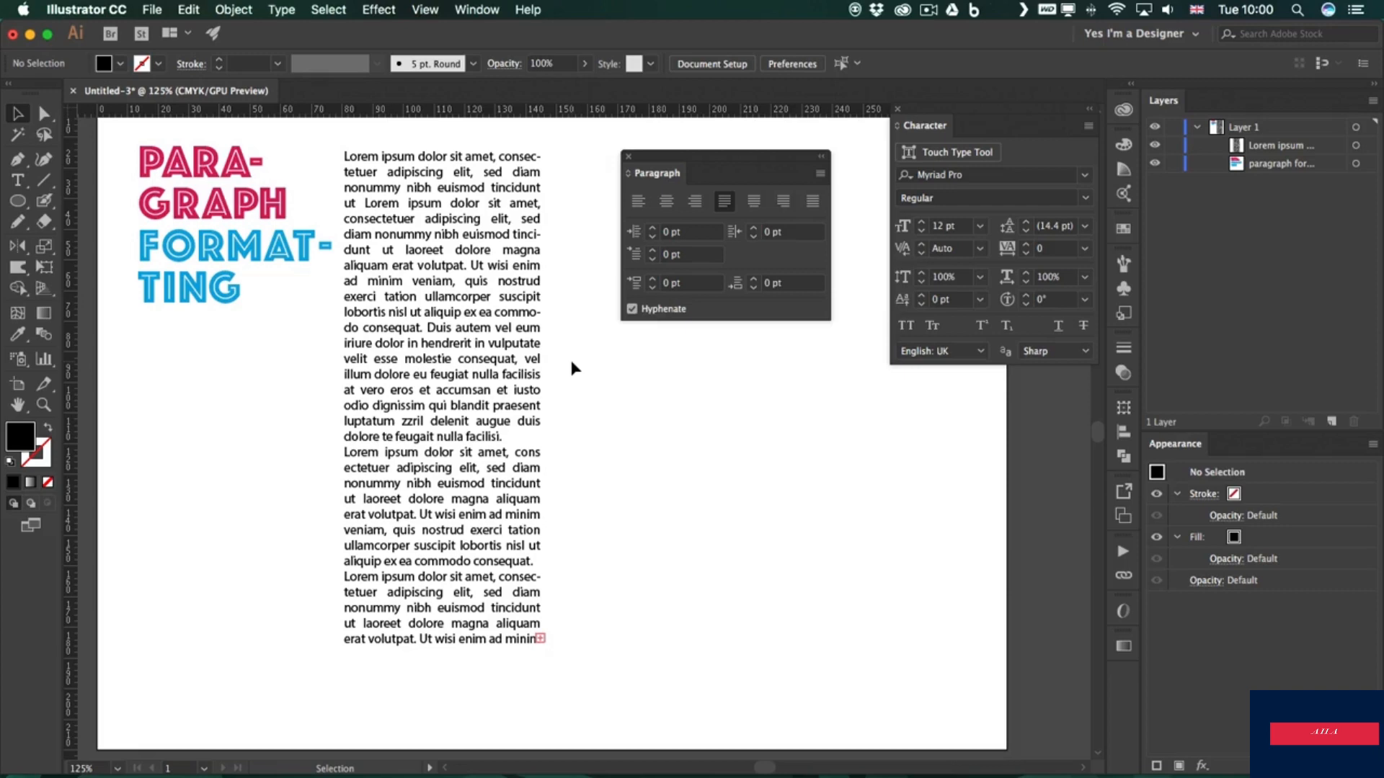
pyautogui.click(433, 350)
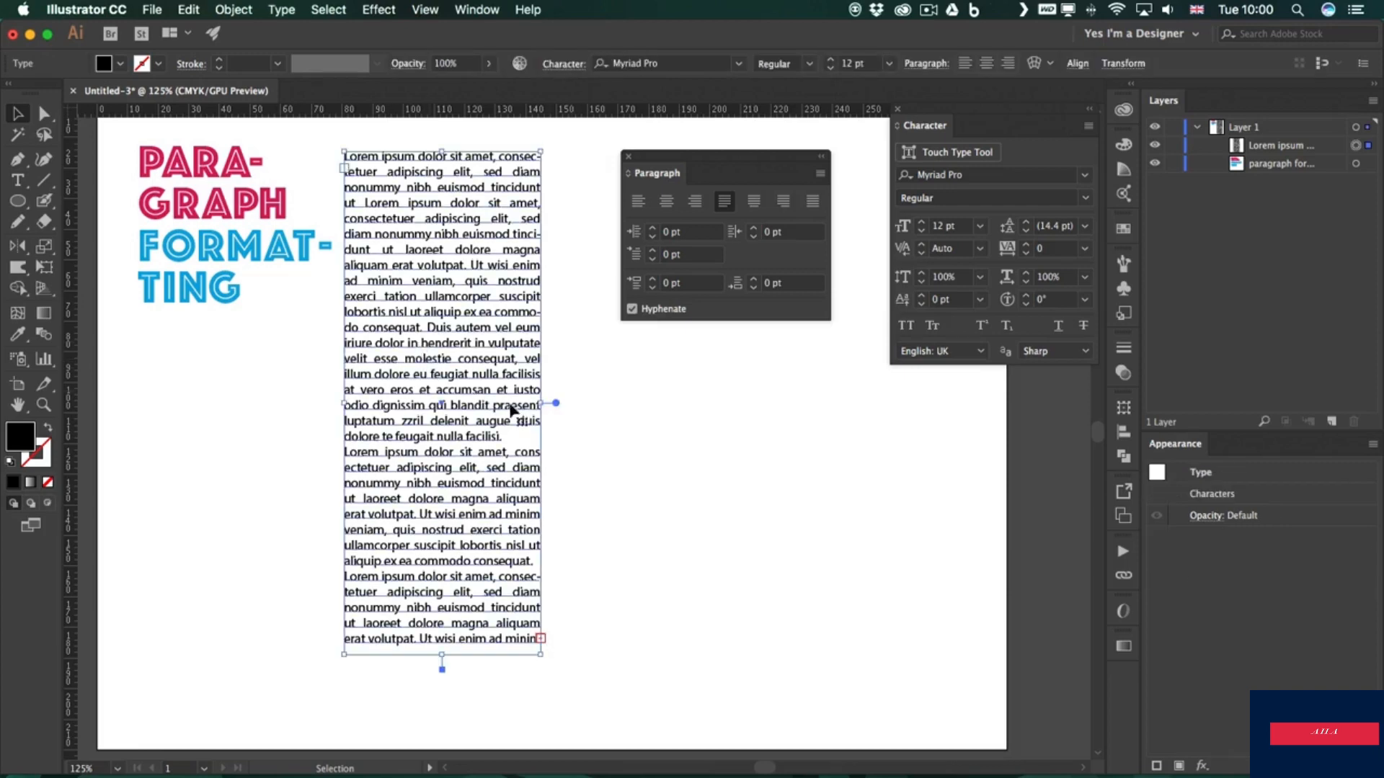
pyautogui.moveTo(546, 401)
pyautogui.mouseDown()
pyautogui.moveTo(584, 398)
pyautogui.moveTo(553, 398)
pyautogui.mouseUp()
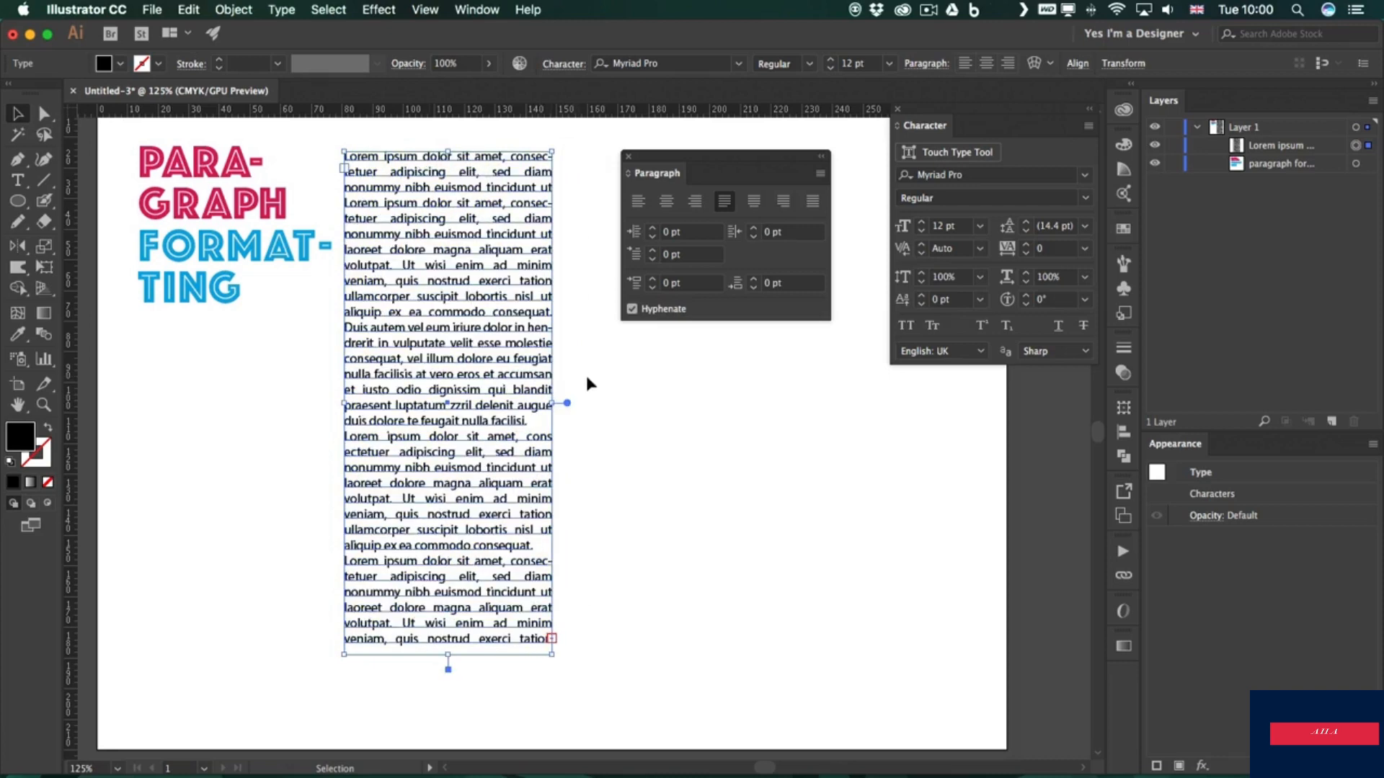
# Step: Left-align the column's text without hyphenation and widen its frame for a more even ragged edge
pyautogui.click(632, 202)
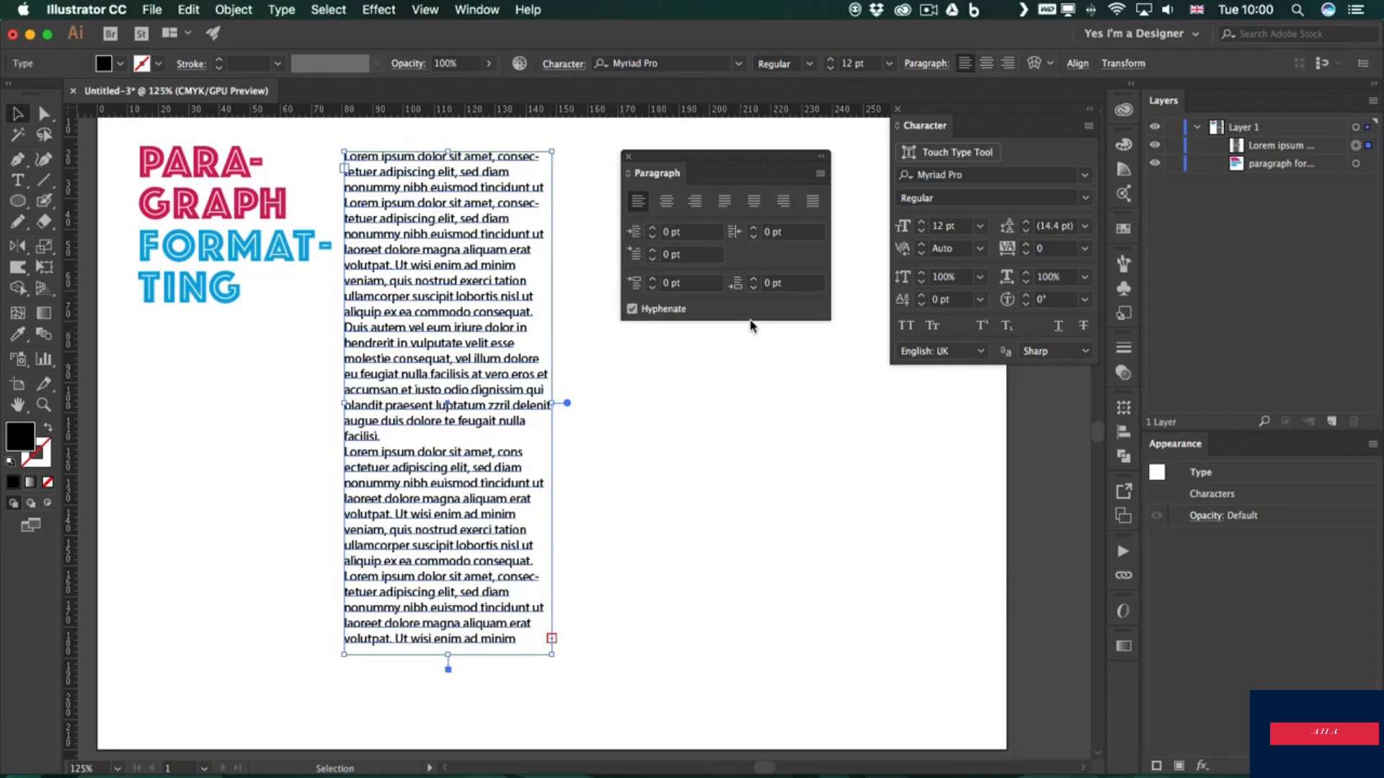
pyautogui.click(632, 309)
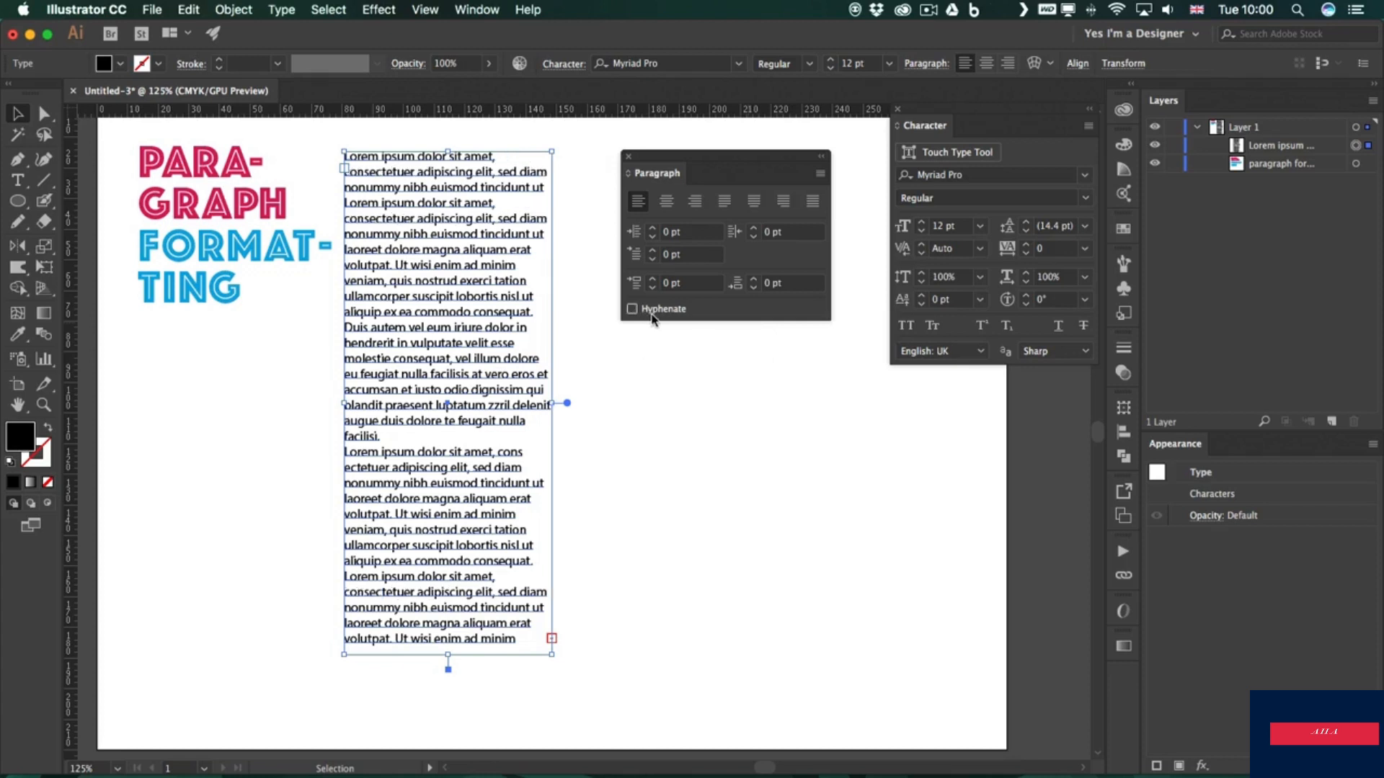
pyautogui.moveTo(551, 403); pyautogui.dragTo(614, 403)
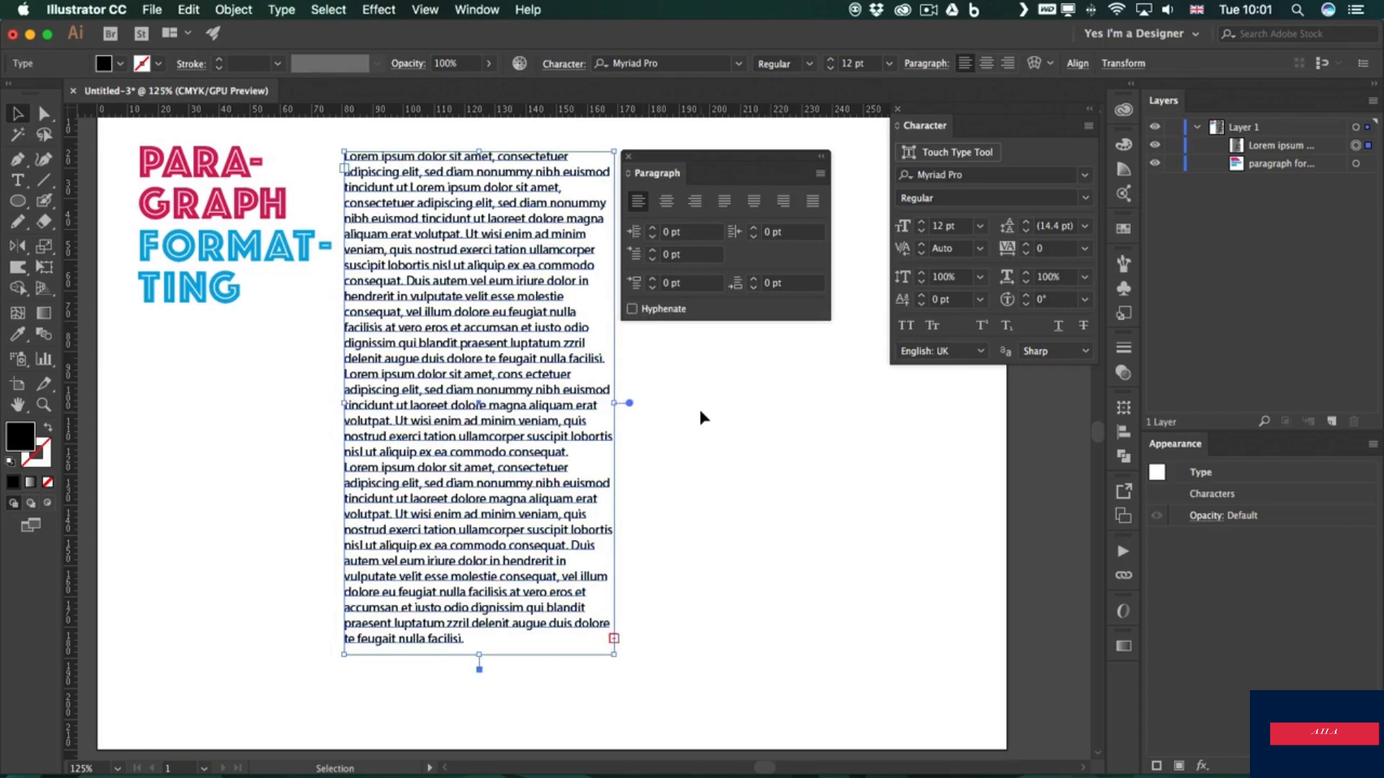
# Step: Move the Paragraph panel clear of the column and raise the text's left indent to 40 pt
pyautogui.moveTo(676, 153); pyautogui.dragTo(707, 139)
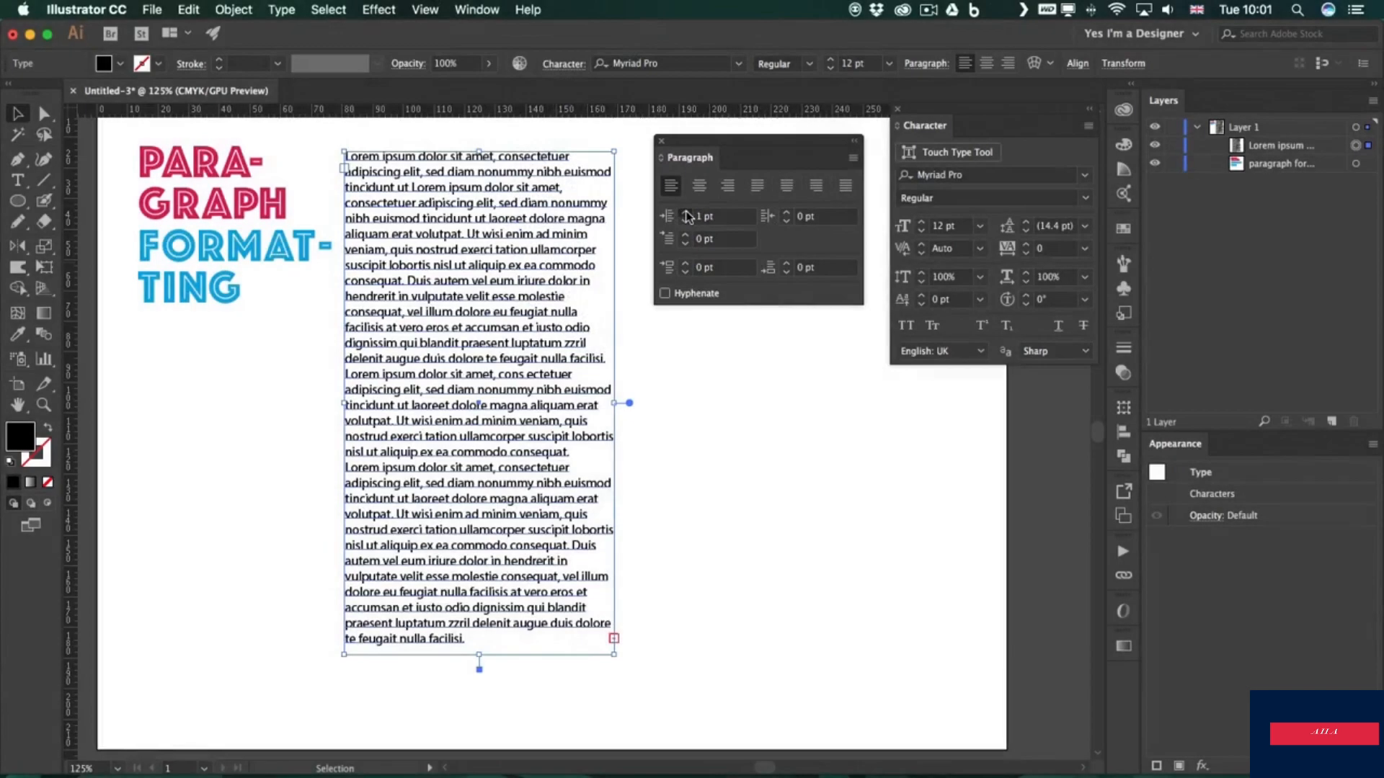
pyautogui.click(686, 214)
pyautogui.click(685, 213)
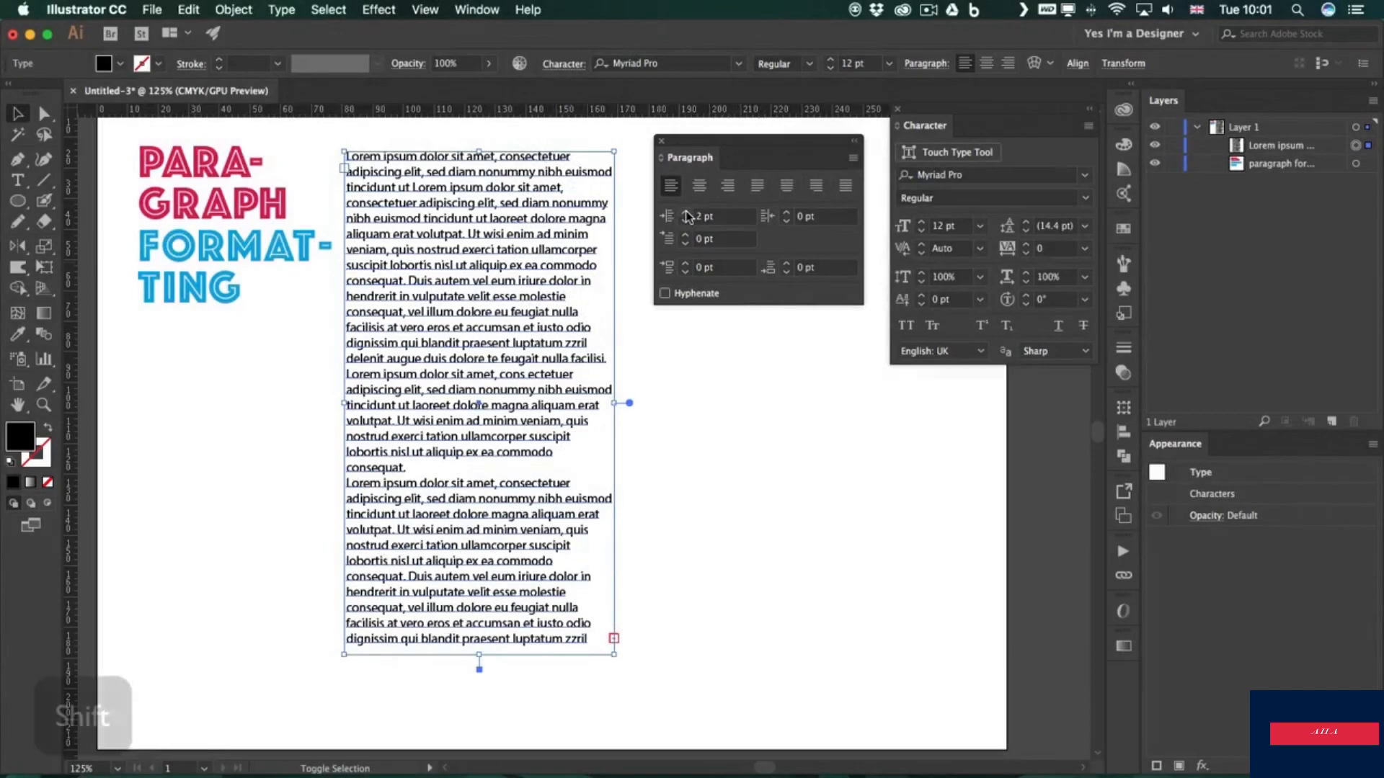
pyautogui.keyDown('shift'); pyautogui.click(686, 213); pyautogui.keyUp('shift')
pyautogui.keyDown('shift'); pyautogui.click(685, 213); pyautogui.keyUp('shift')
pyautogui.keyDown('shift'); pyautogui.click(685, 213); pyautogui.keyUp('shift')
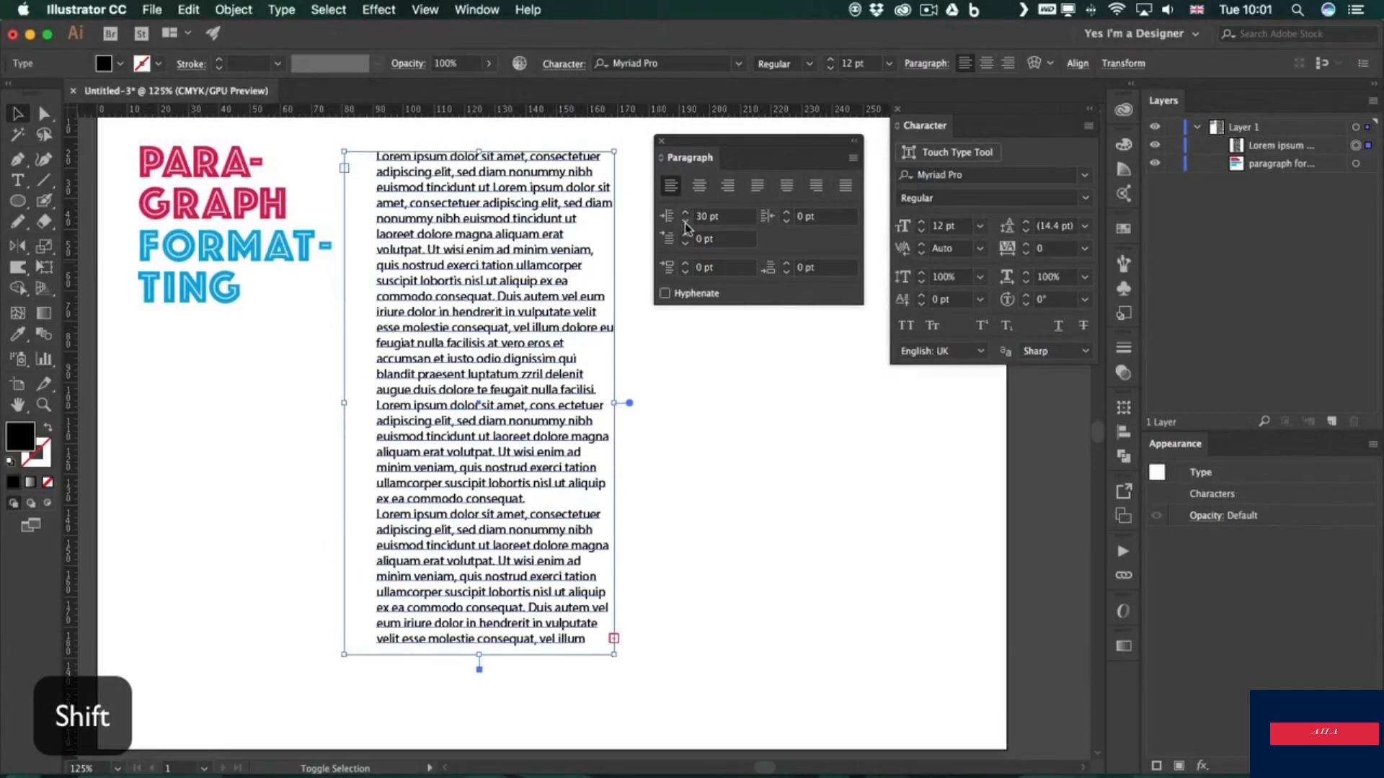
pyautogui.keyDown('shift'); pyautogui.click(686, 214); pyautogui.keyUp('shift')
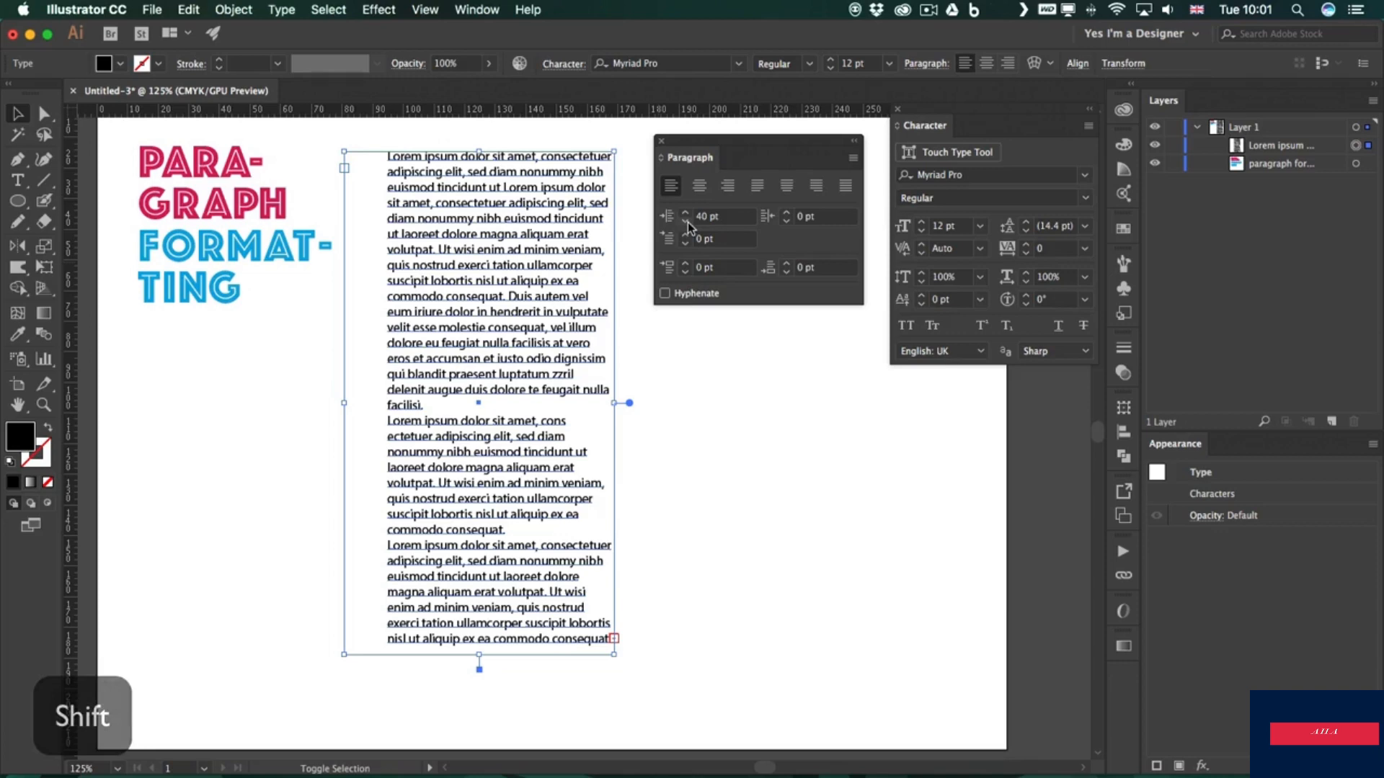
# Step: Reset the text column's left indent to 0 pt and enlarge its frame in both width and height
pyautogui.keyDown('shift'); pyautogui.click(688, 222); pyautogui.keyUp('shift')
pyautogui.keyDown('shift'); pyautogui.click(687, 222); pyautogui.keyUp('shift')
pyautogui.keyDown('shift'); pyautogui.click(688, 222); pyautogui.keyUp('shift')
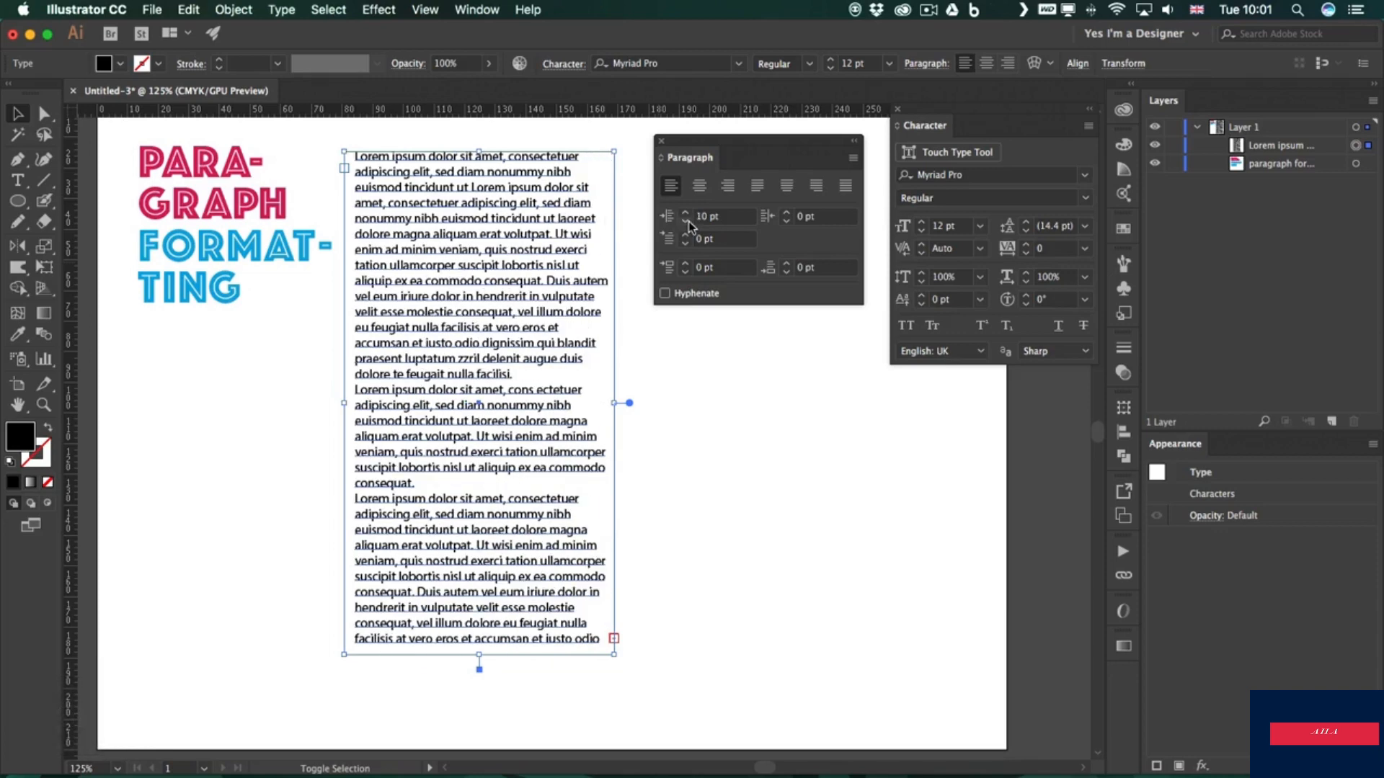
pyautogui.keyDown('shift'); pyautogui.click(688, 222); pyautogui.keyUp('shift')
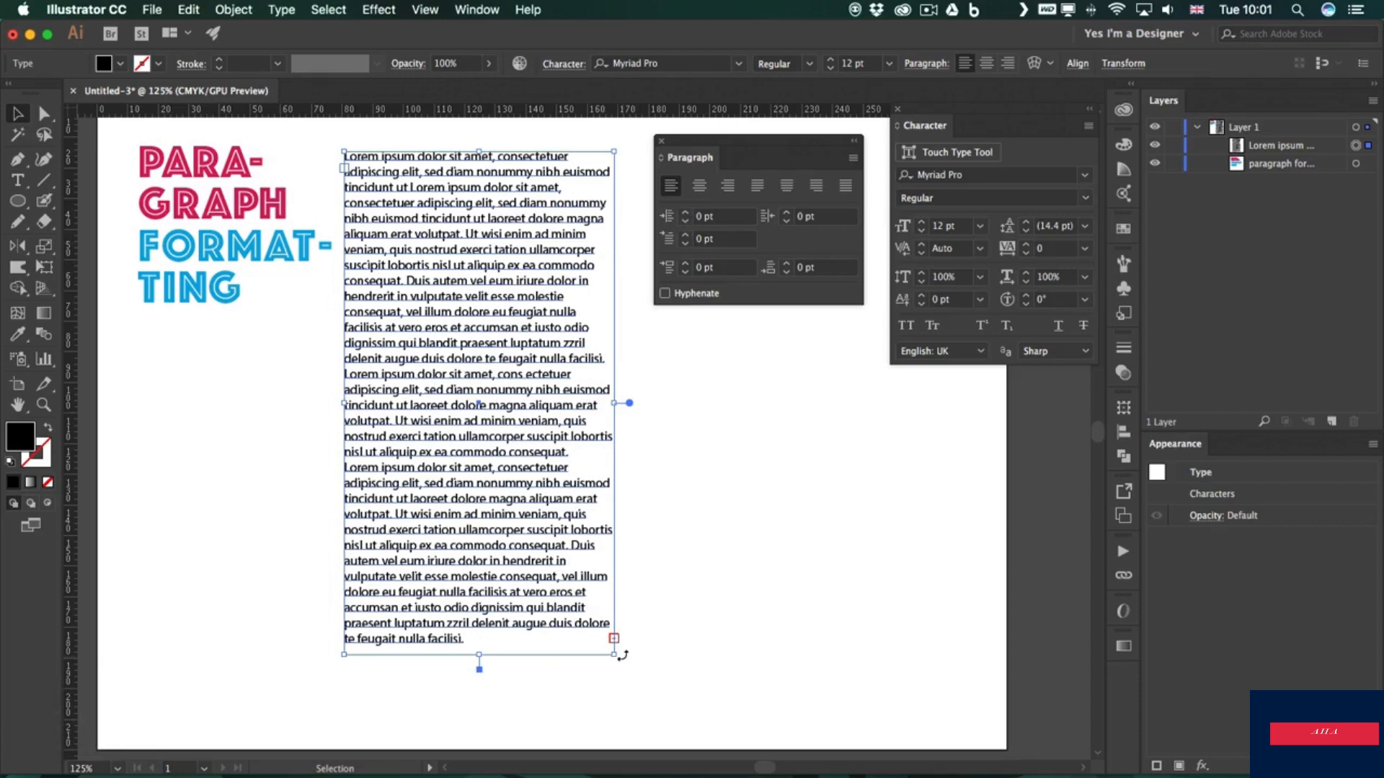
pyautogui.moveTo(614, 654); pyautogui.dragTo(689, 702)
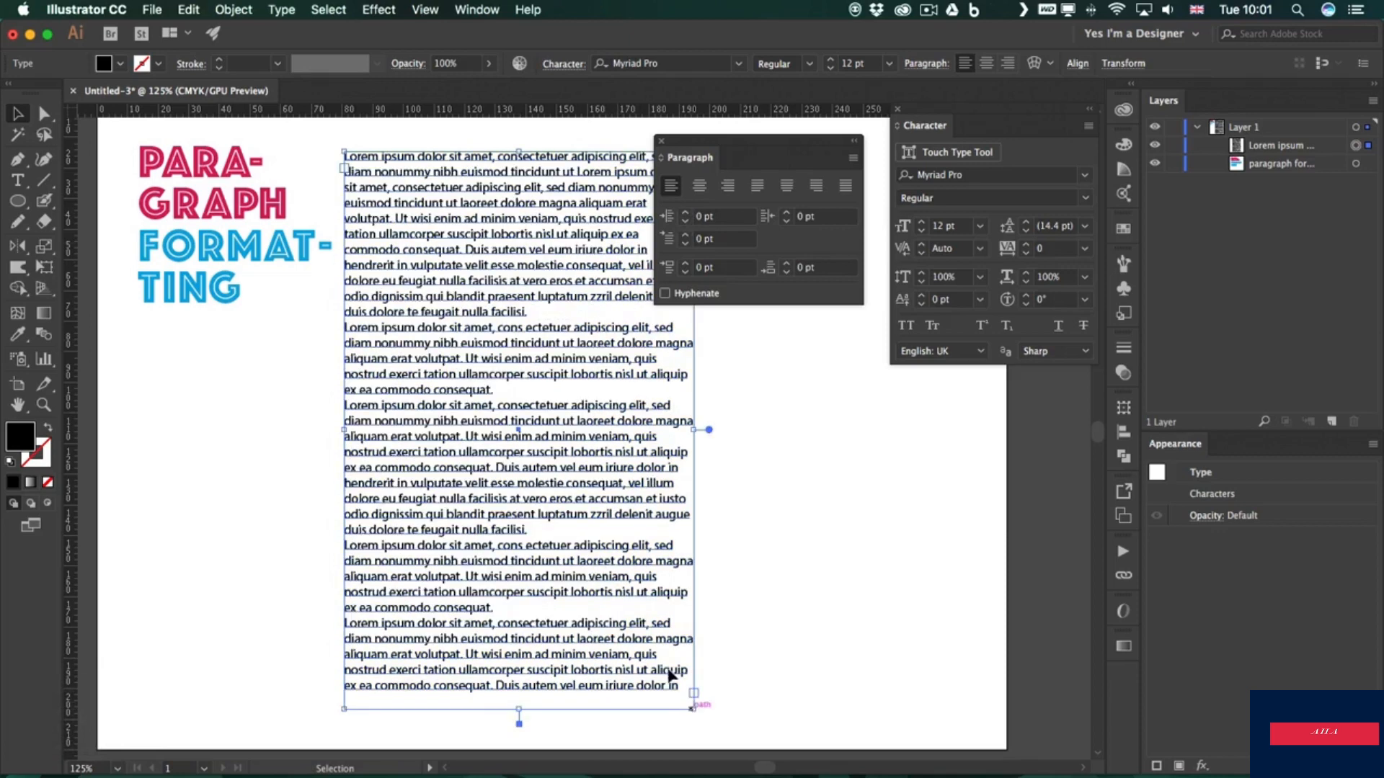
# Step: Set a 30 pt left indent on only the second paragraph of the text column
pyautogui.doubleClick(416, 359)
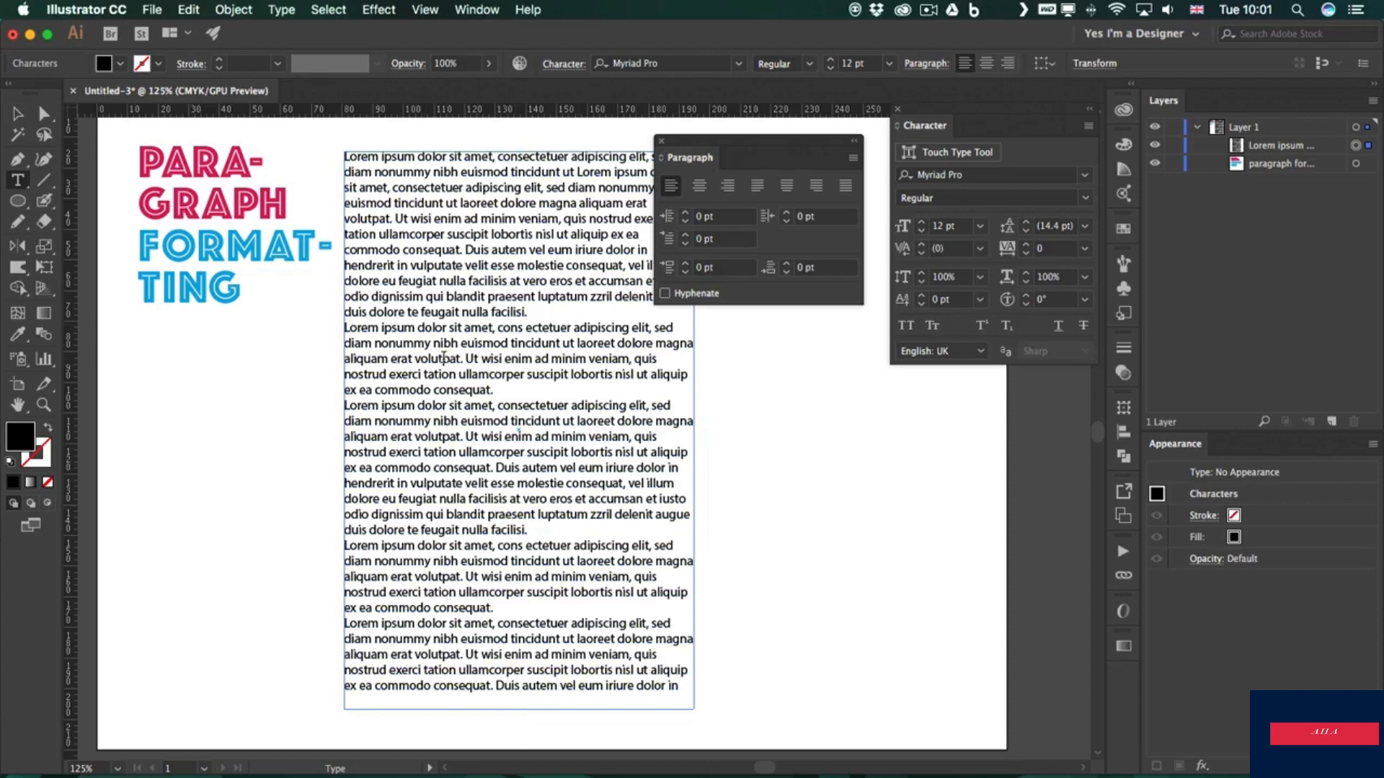
pyautogui.click(447, 359)
pyautogui.keyDown('shift'); pyautogui.click(685, 214); pyautogui.keyUp('shift')
pyautogui.keyDown('shift'); pyautogui.click(686, 214); pyautogui.keyUp('shift')
pyautogui.keyDown('shift'); pyautogui.click(685, 213); pyautogui.keyUp('shift')
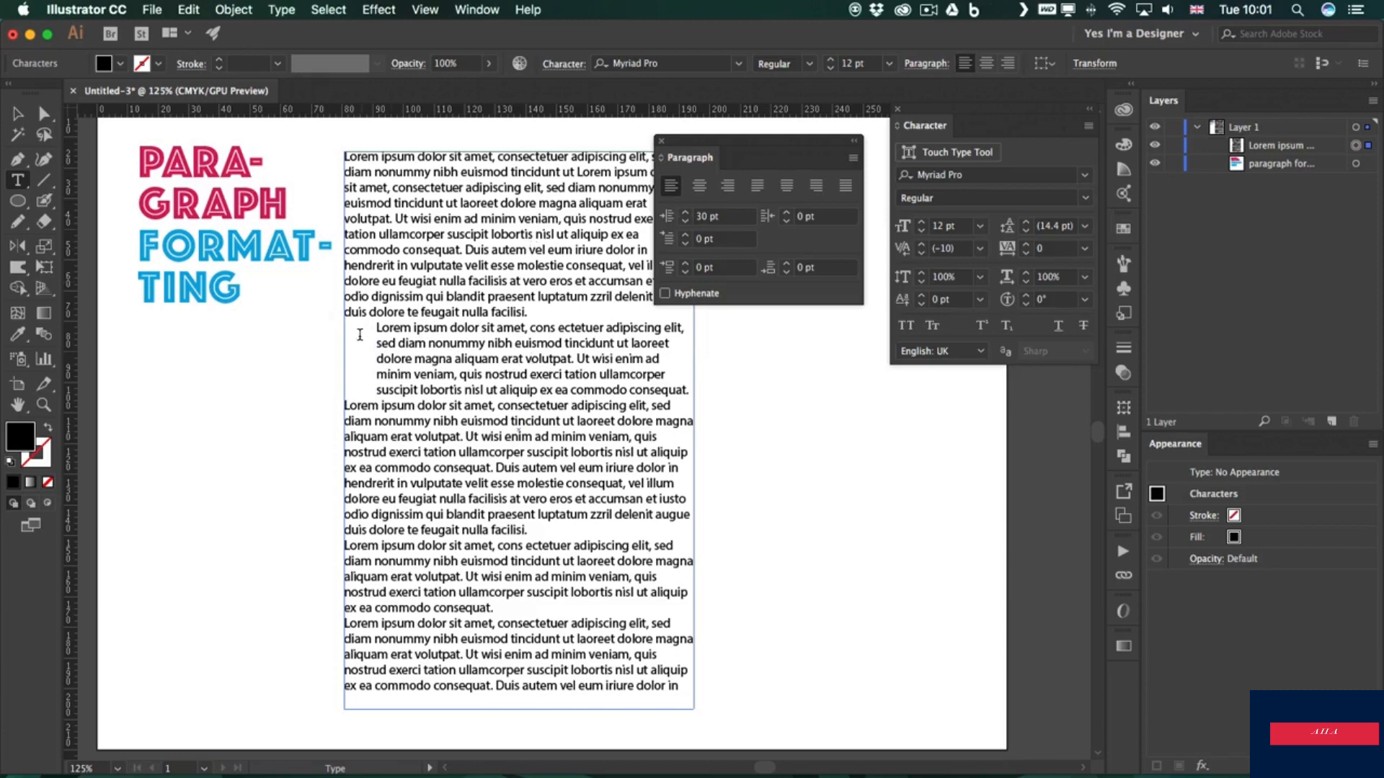
# Step: Set the whole indented second paragraph in Myriad Pro Italic
pyautogui.moveTo(376, 328); pyautogui.dragTo(679, 381)
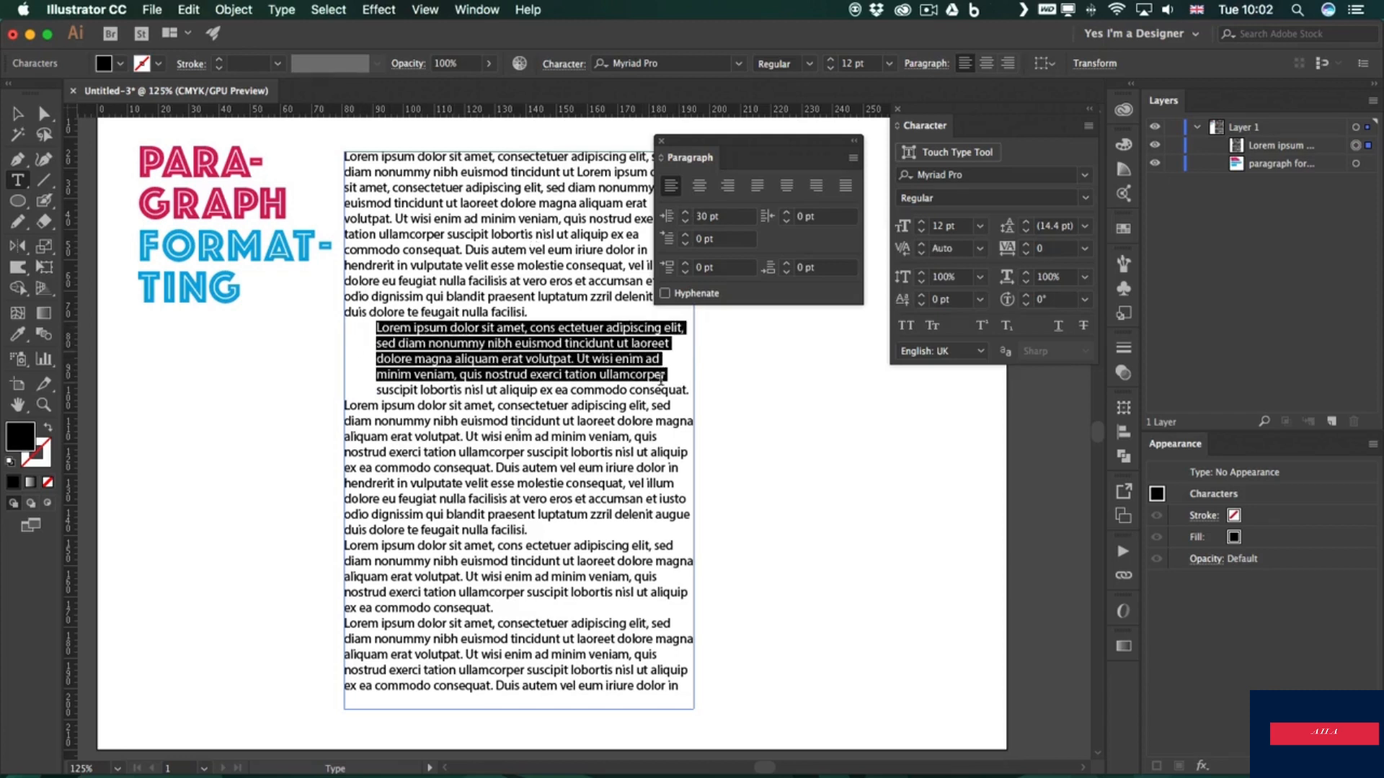
pyautogui.click(499, 346)
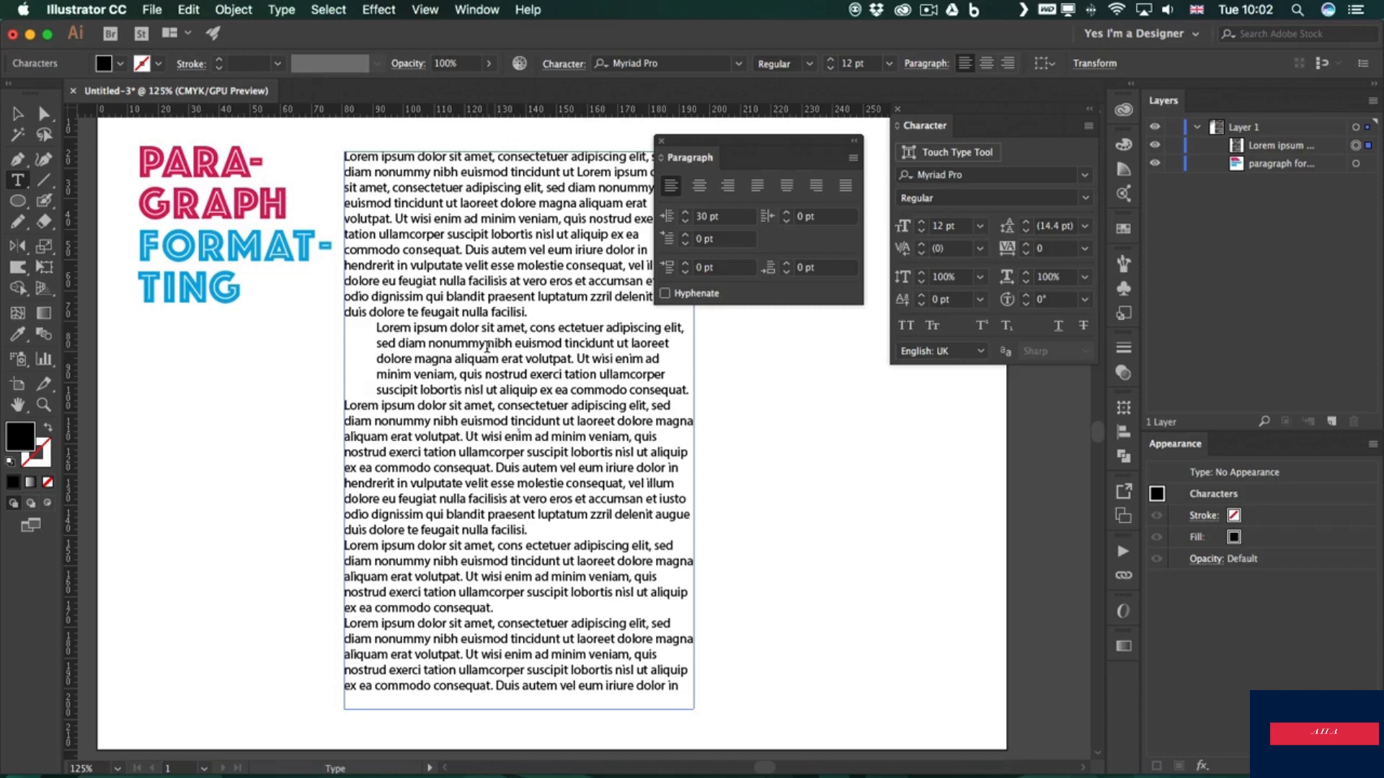
pyautogui.moveTo(376, 328); pyautogui.dragTo(698, 383)
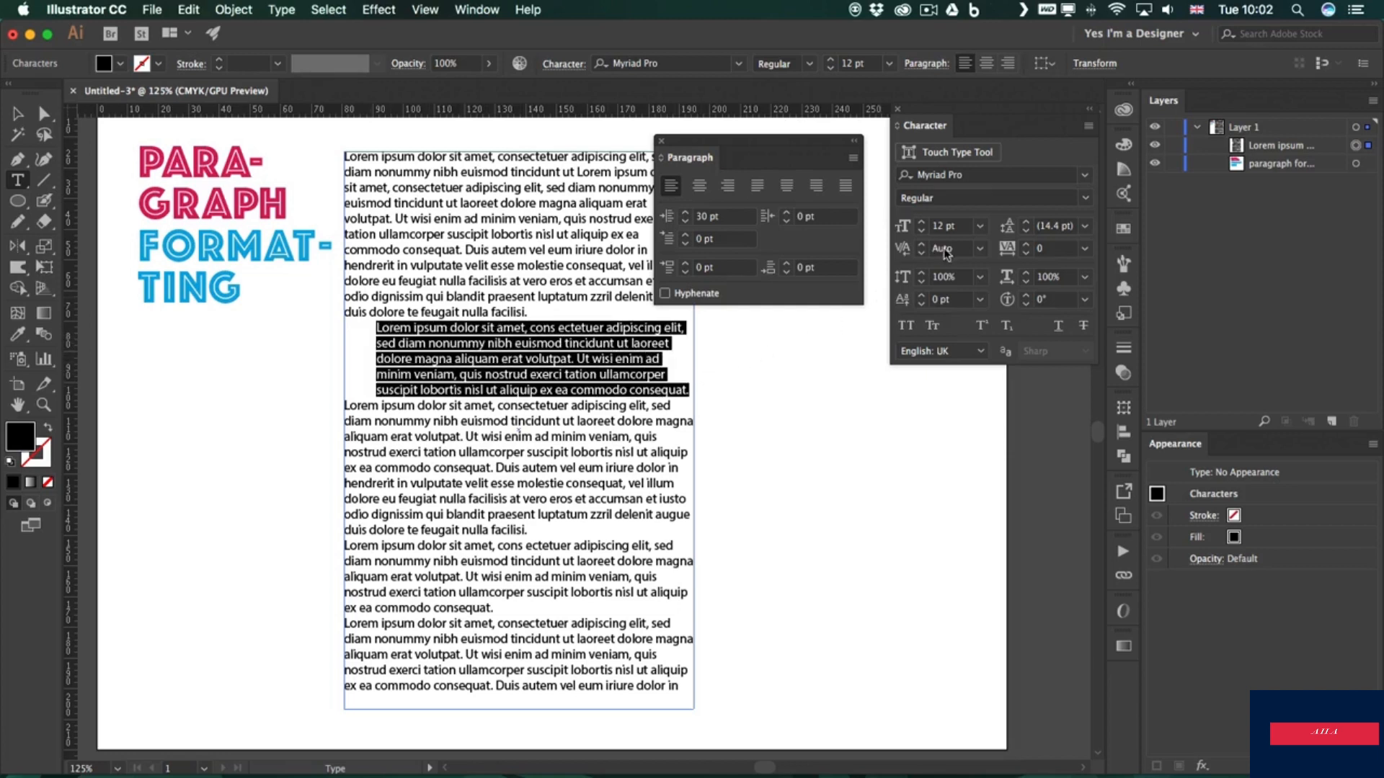
pyautogui.click(1085, 197)
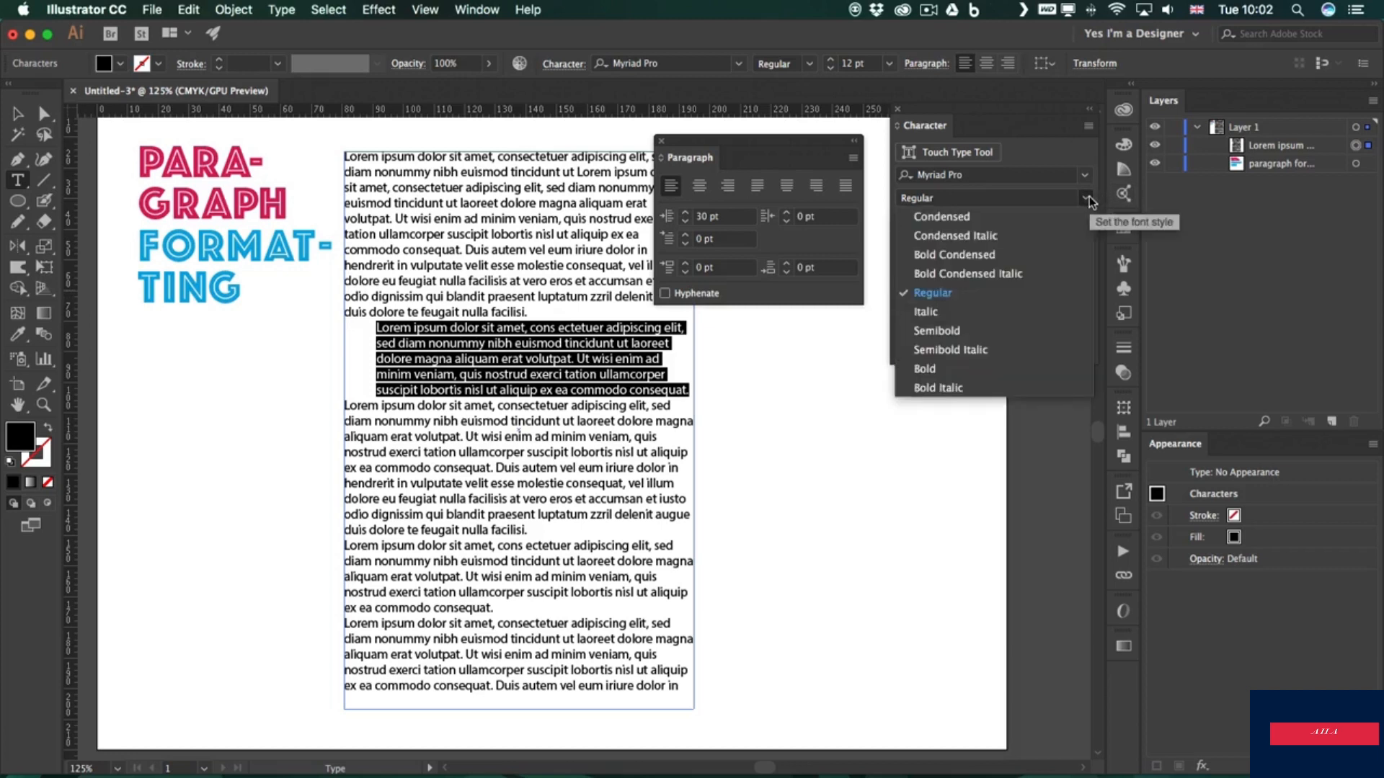
pyautogui.click(986, 313)
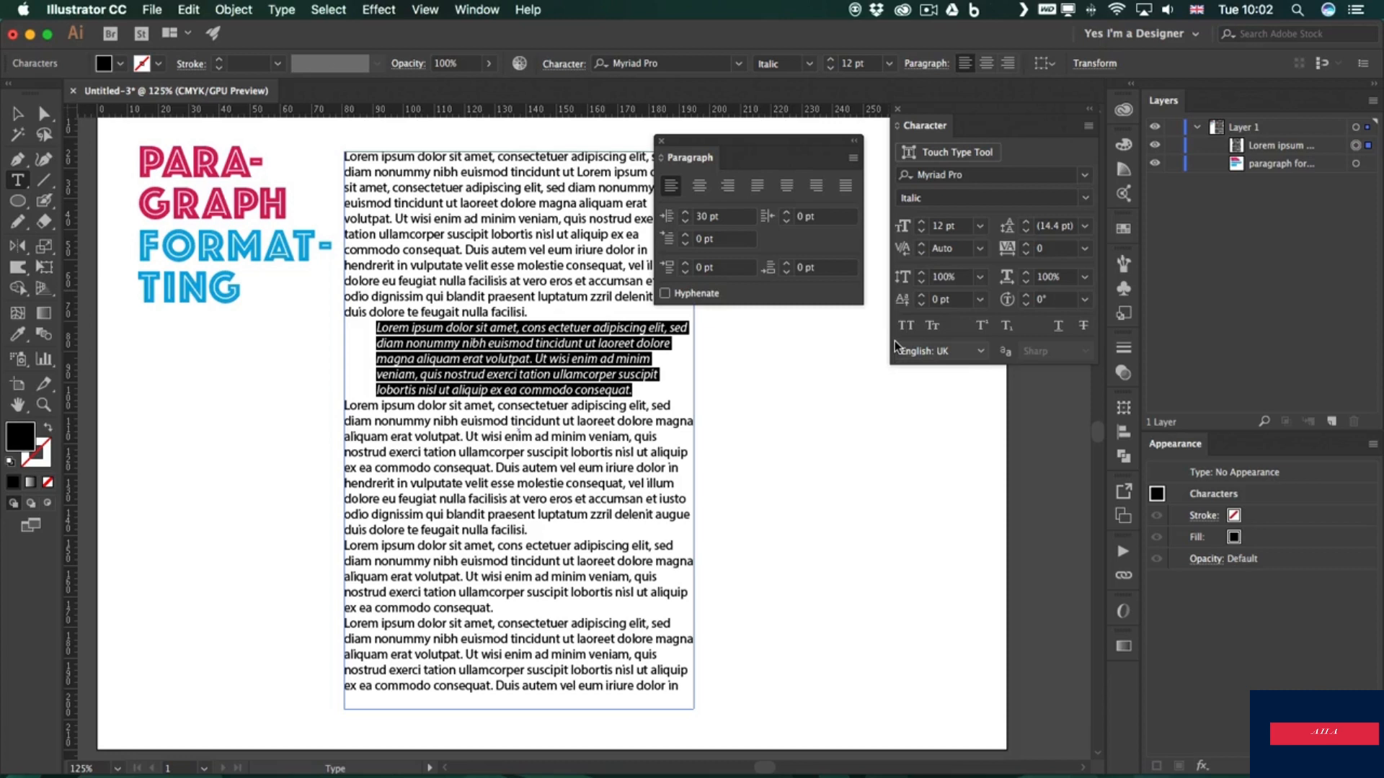
pyautogui.click(1082, 200)
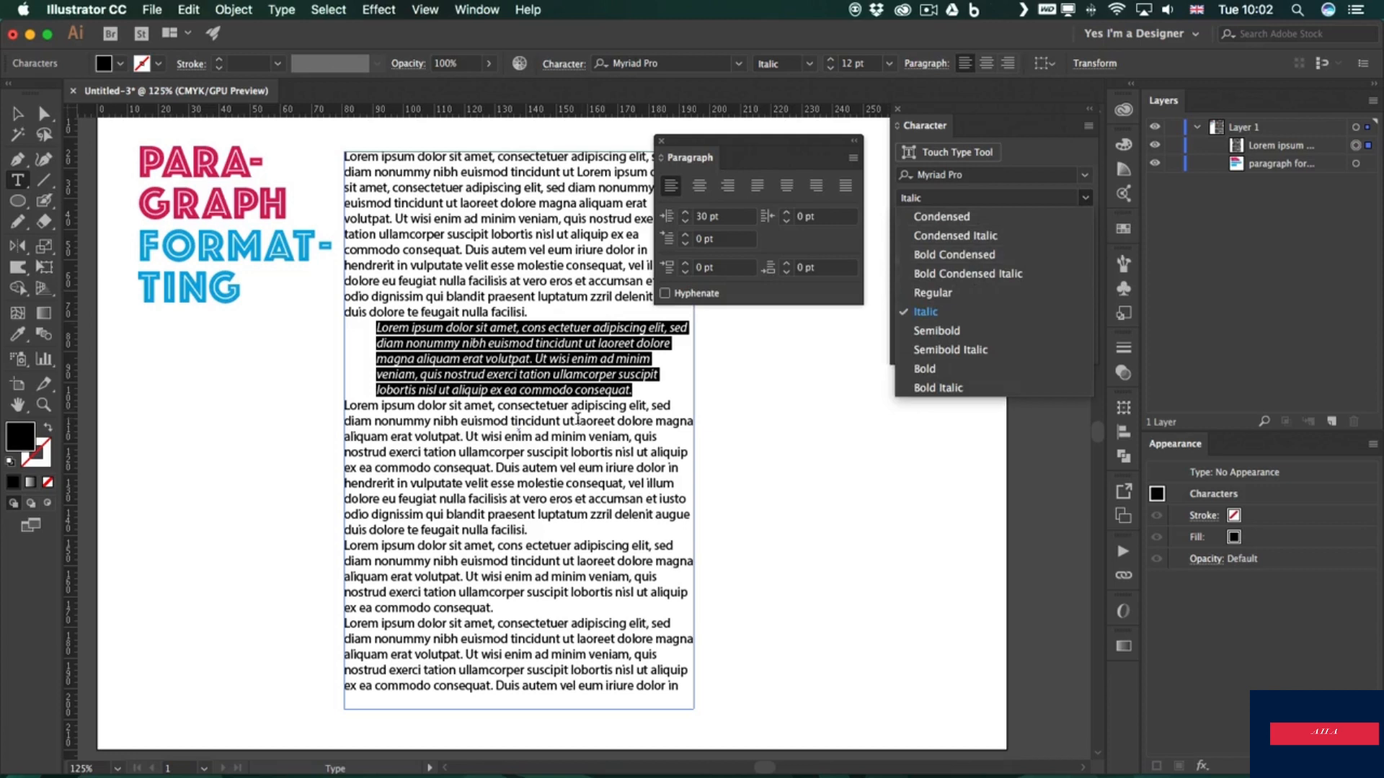
pyautogui.click(499, 351)
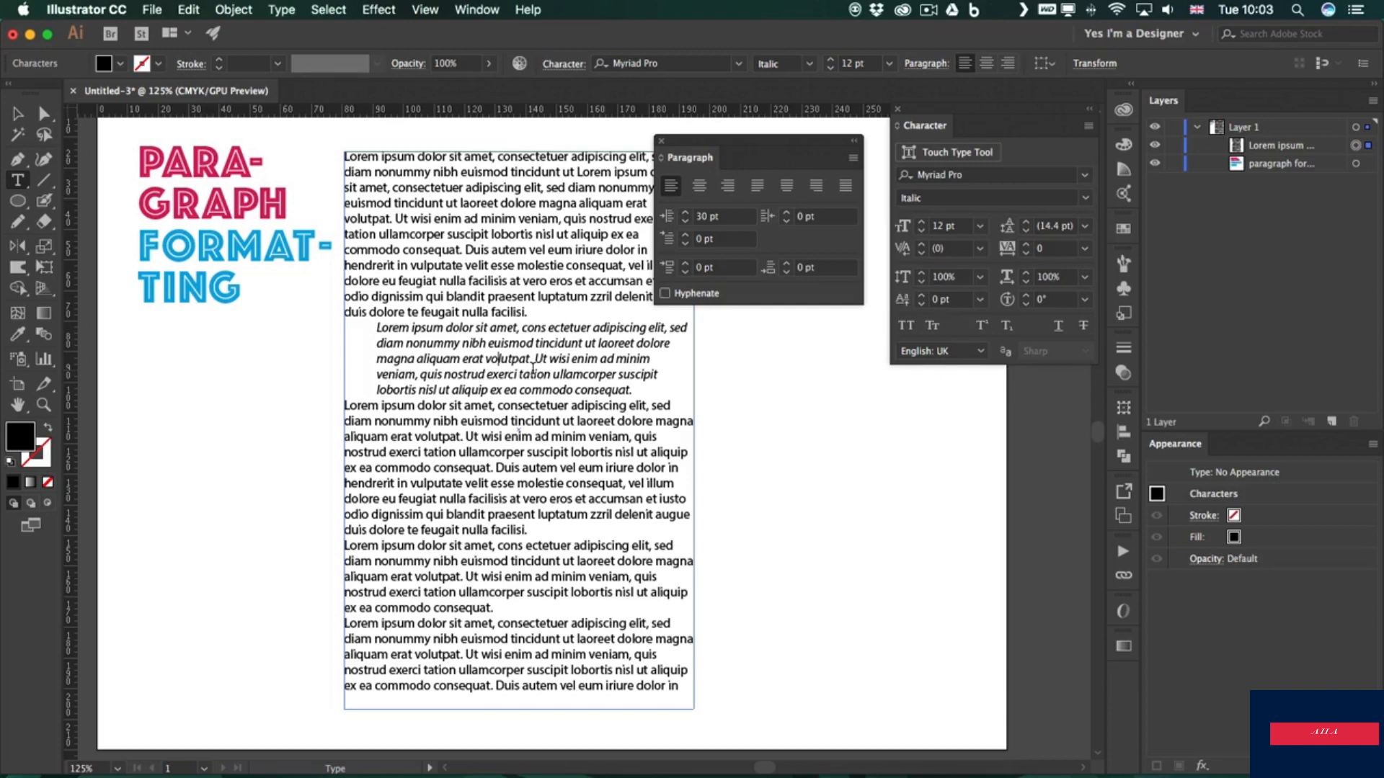
# Step: Try separating the italic paragraph from the one above with an empty line, and remove that line again
pyautogui.click(548, 312)
pyautogui.press('Return')
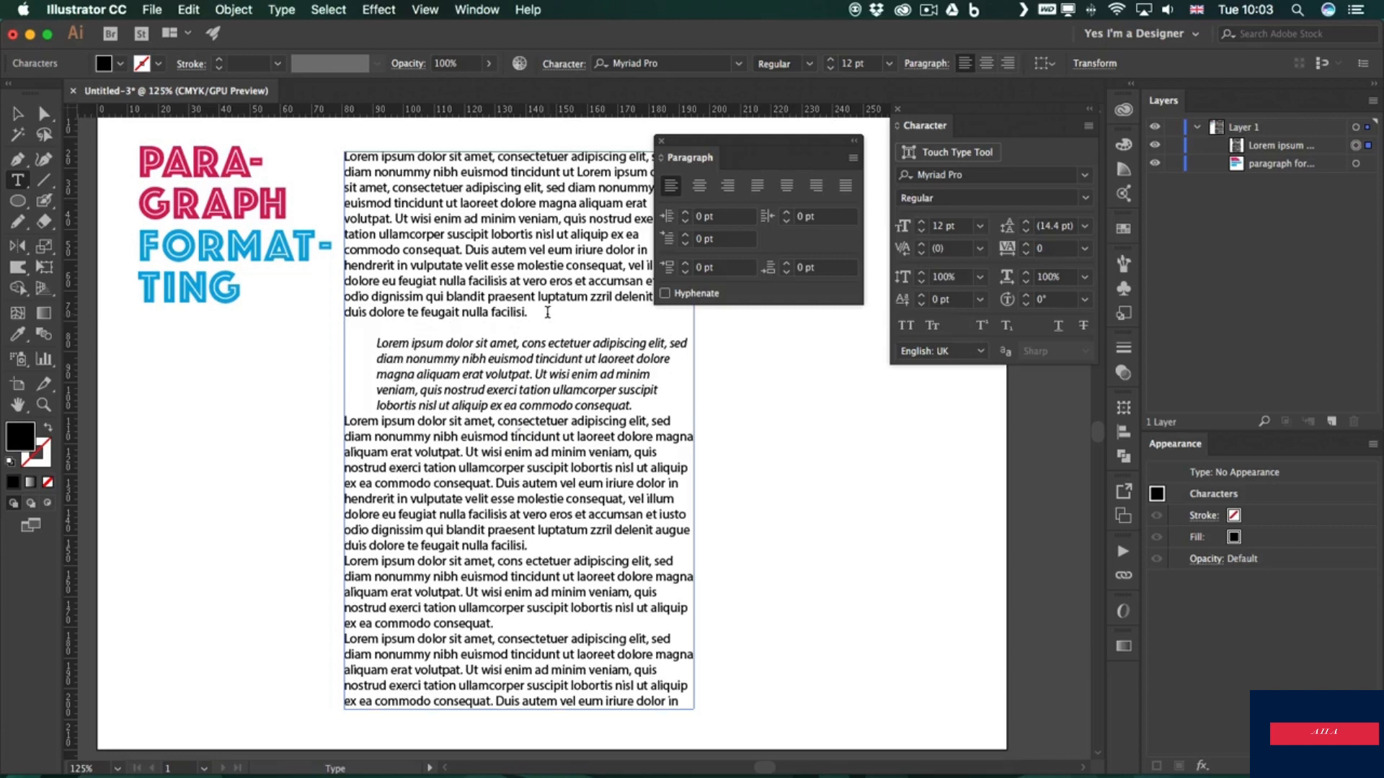
pyautogui.press('BackSpace')
# Step: Give the italic paragraph 10 pt of space before and 10 pt of space after
pyautogui.click(545, 326)
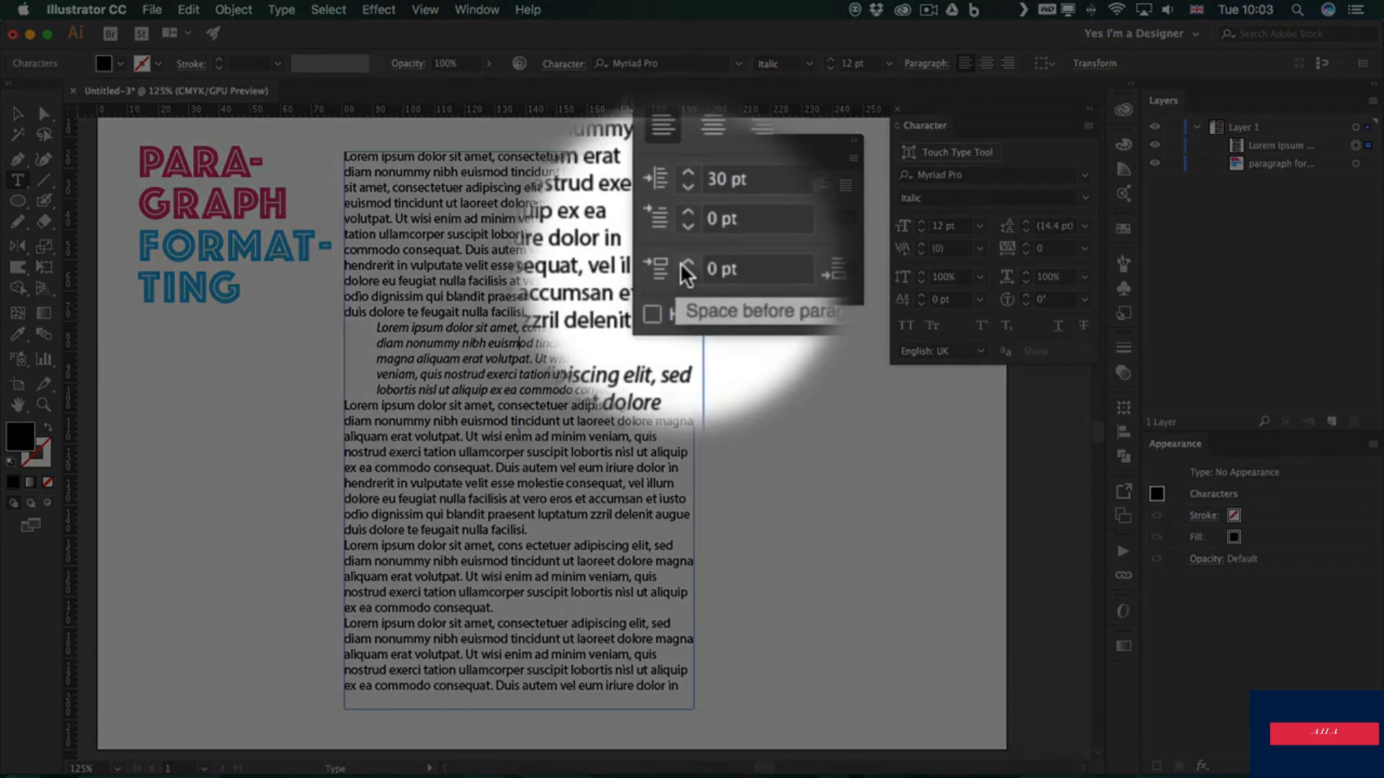
pyautogui.click(682, 262)
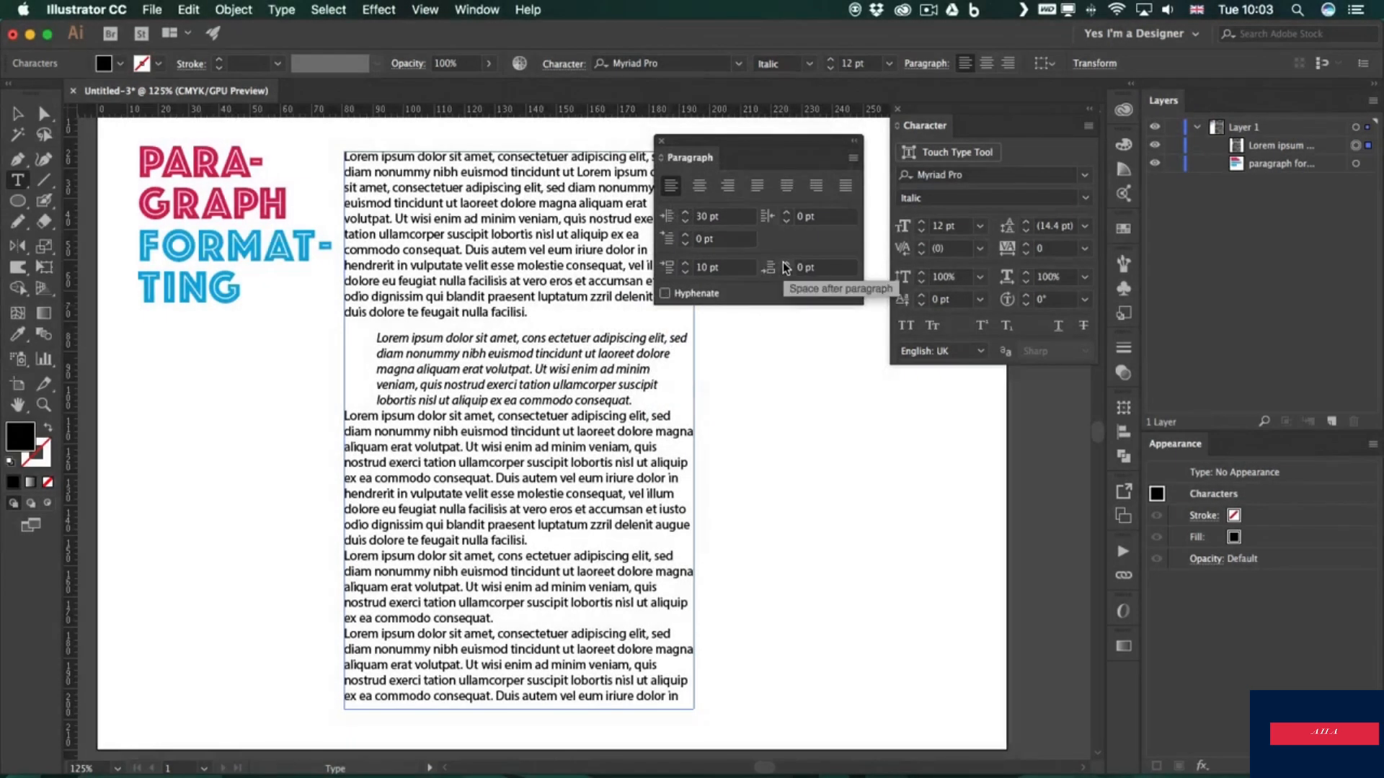
pyautogui.click(785, 264)
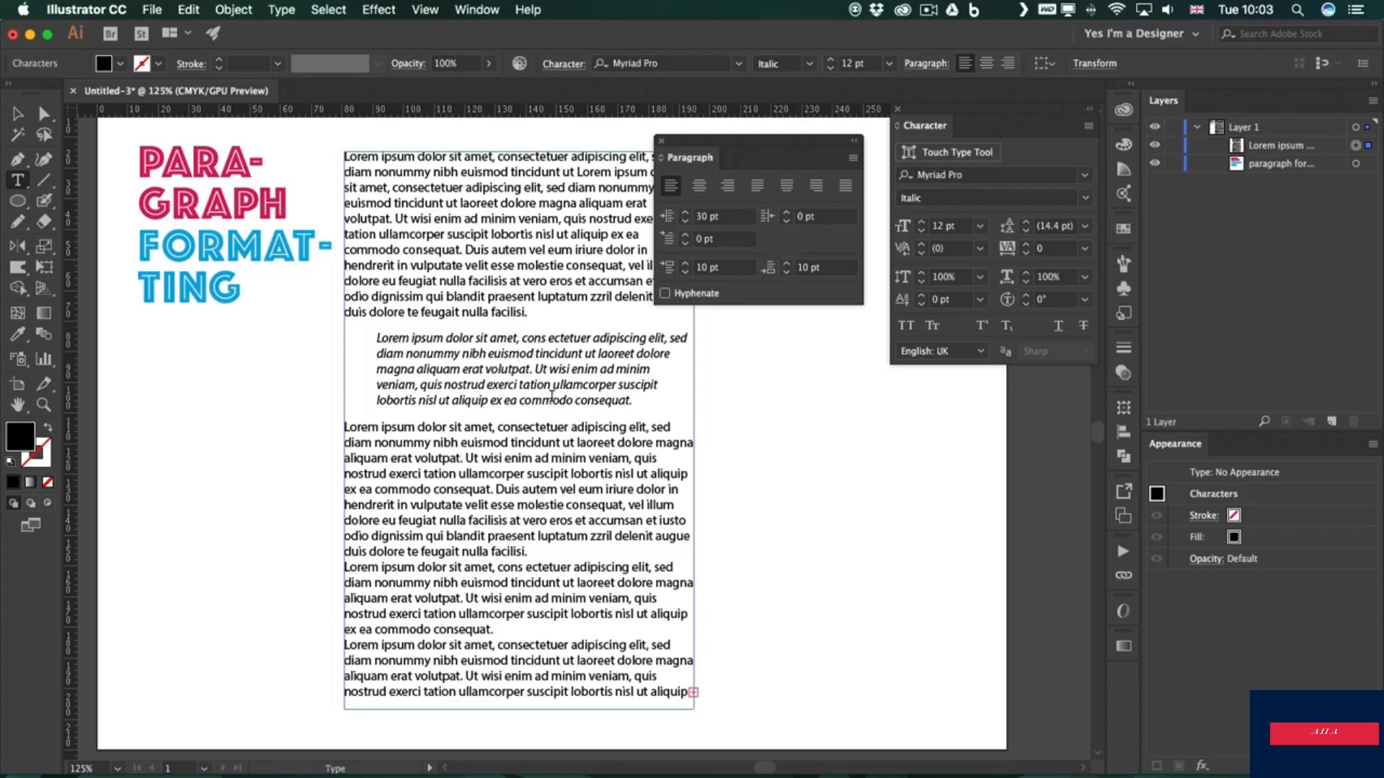
# Step: Set a 20 pt first-line indent on the paragraph following the italic one
pyautogui.click(405, 428)
pyautogui.keyDown('shift'); pyautogui.click(684, 235); pyautogui.keyUp('shift')
pyautogui.keyDown('shift'); pyautogui.click(684, 235); pyautogui.keyUp('shift')
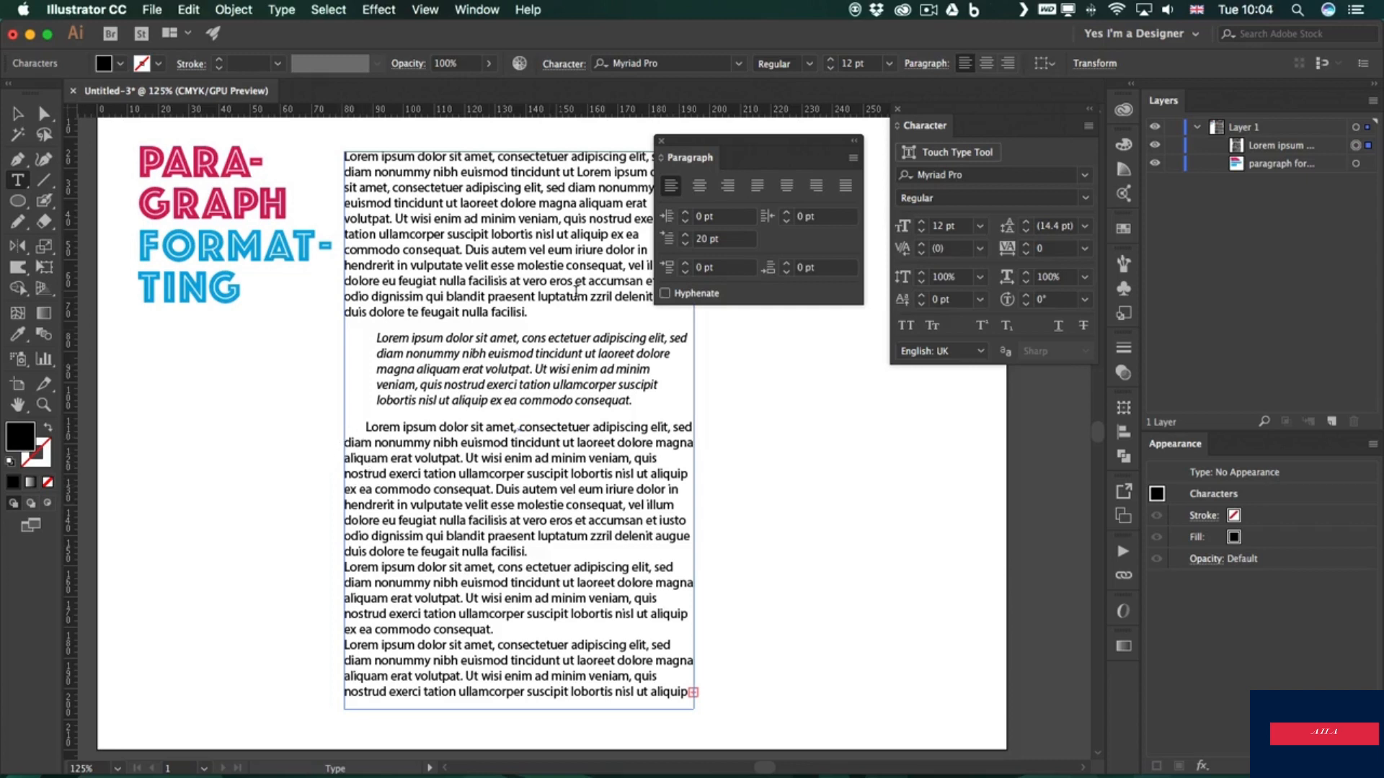
# Step: Raise the right indent of the paragraph below the italic one to 40 pt
pyautogui.click(787, 214)
pyautogui.click(788, 214)
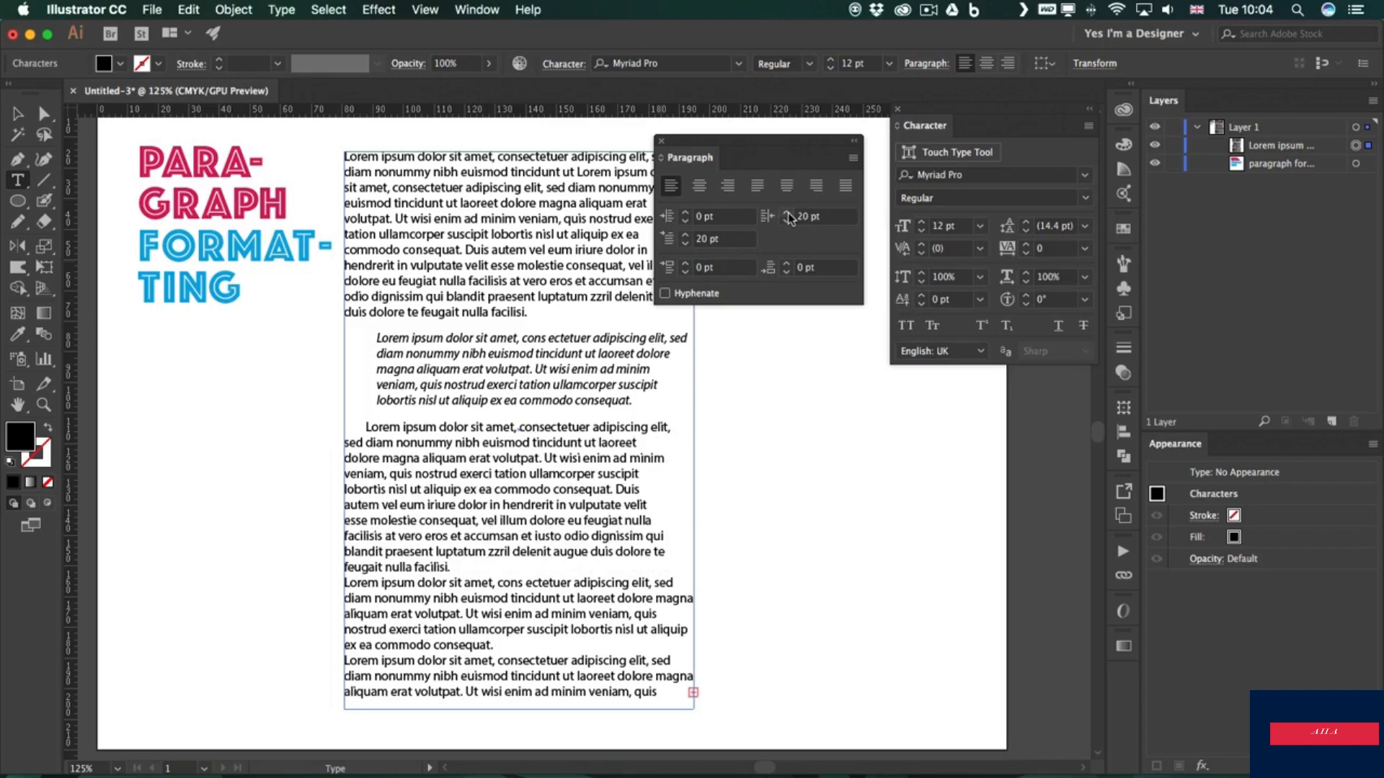
pyautogui.click(787, 214)
pyautogui.click(787, 214)
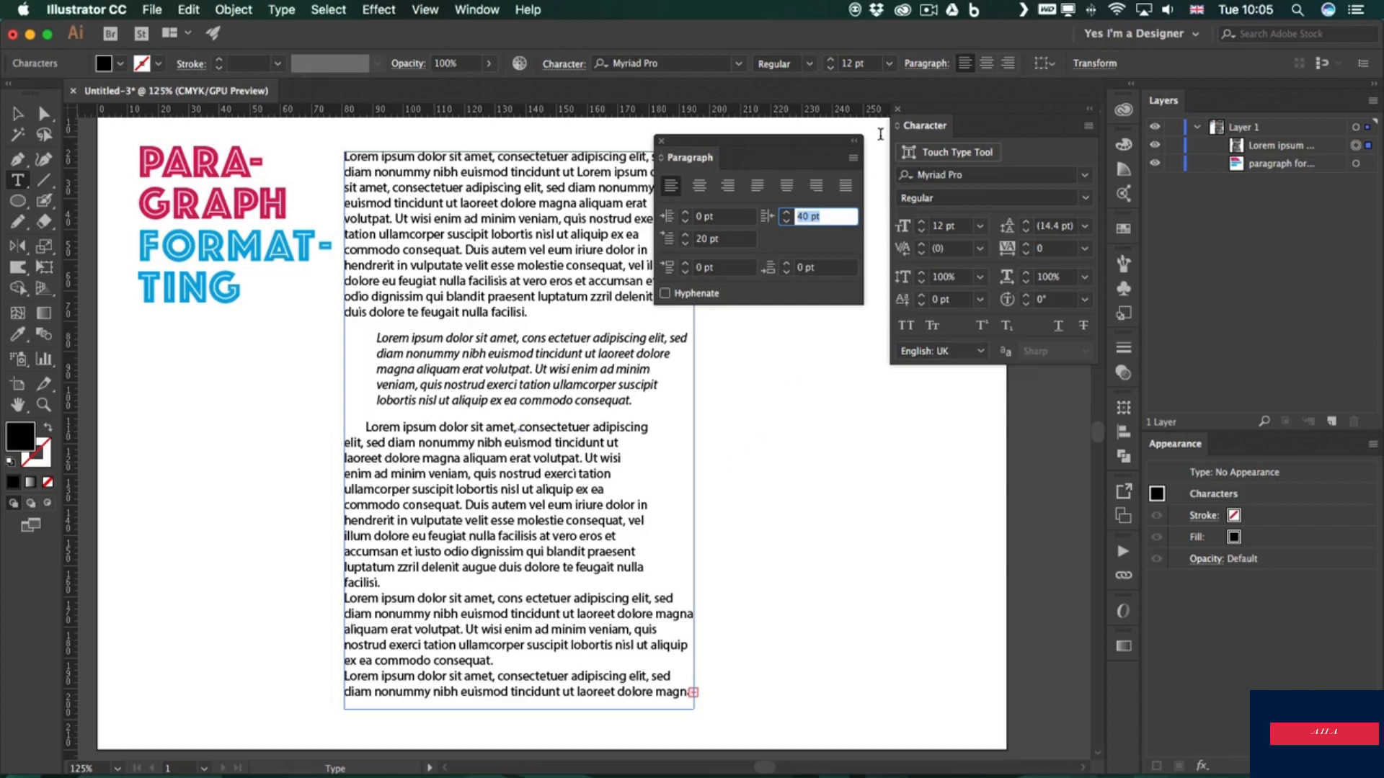
# Step: Review the paragraph's Justification settings and its Hyphenation settings, cancelling both without changes
pyautogui.click(853, 158)
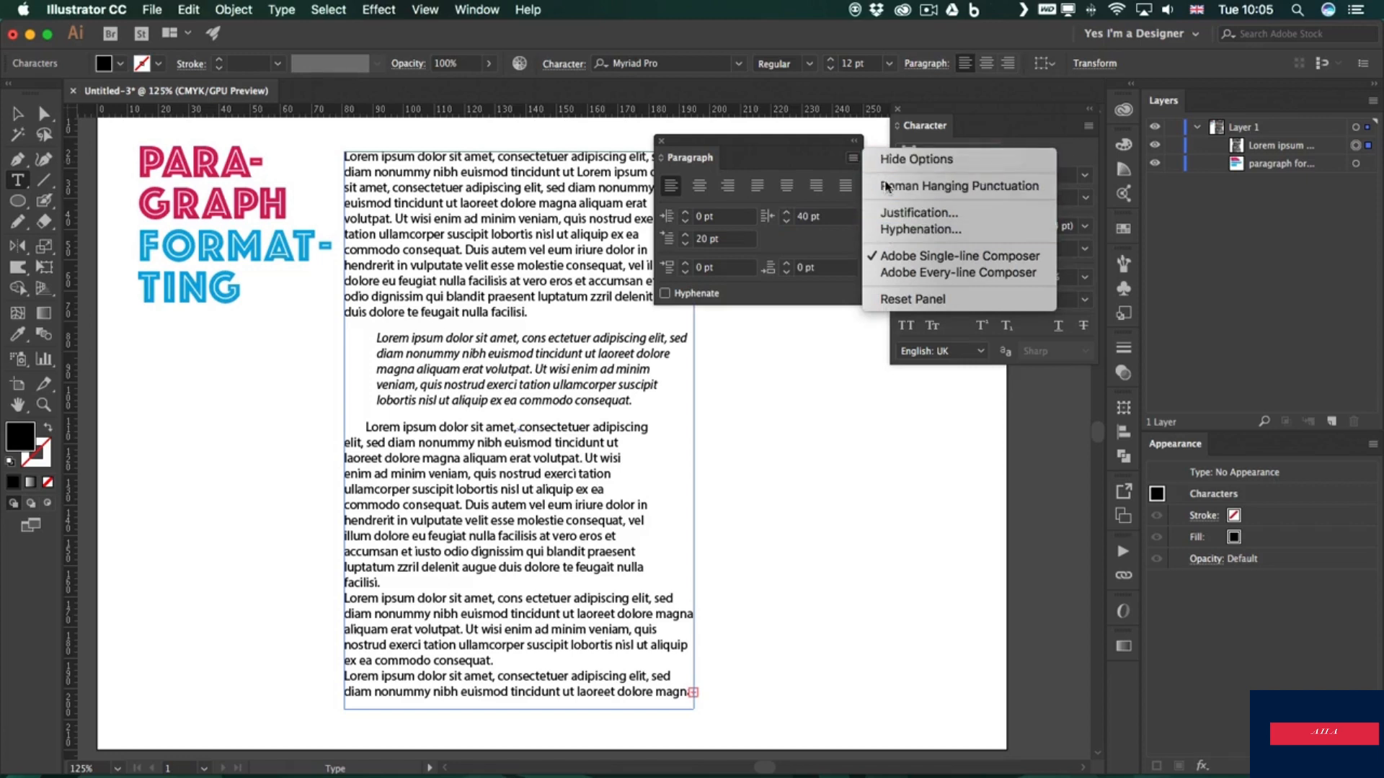
pyautogui.click(903, 214)
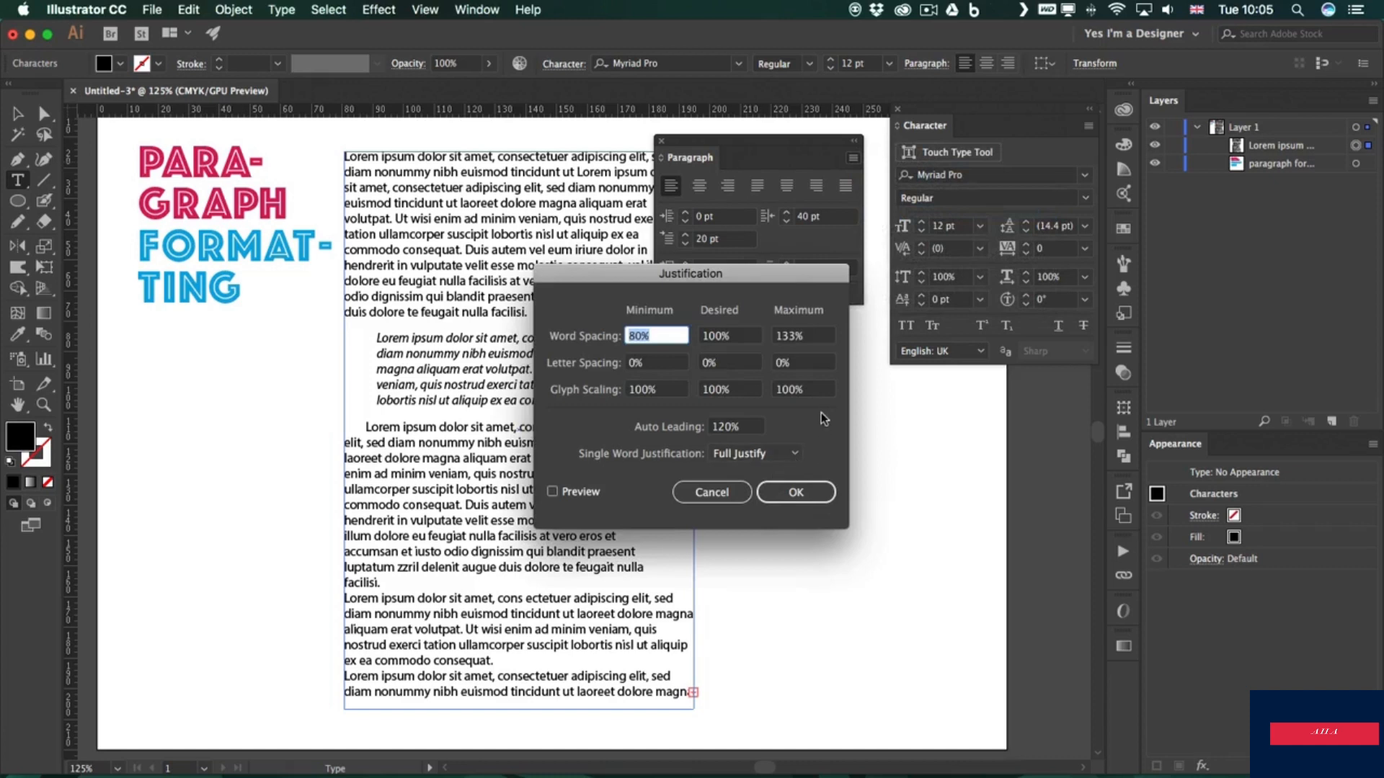
pyautogui.click(710, 493)
pyautogui.click(852, 158)
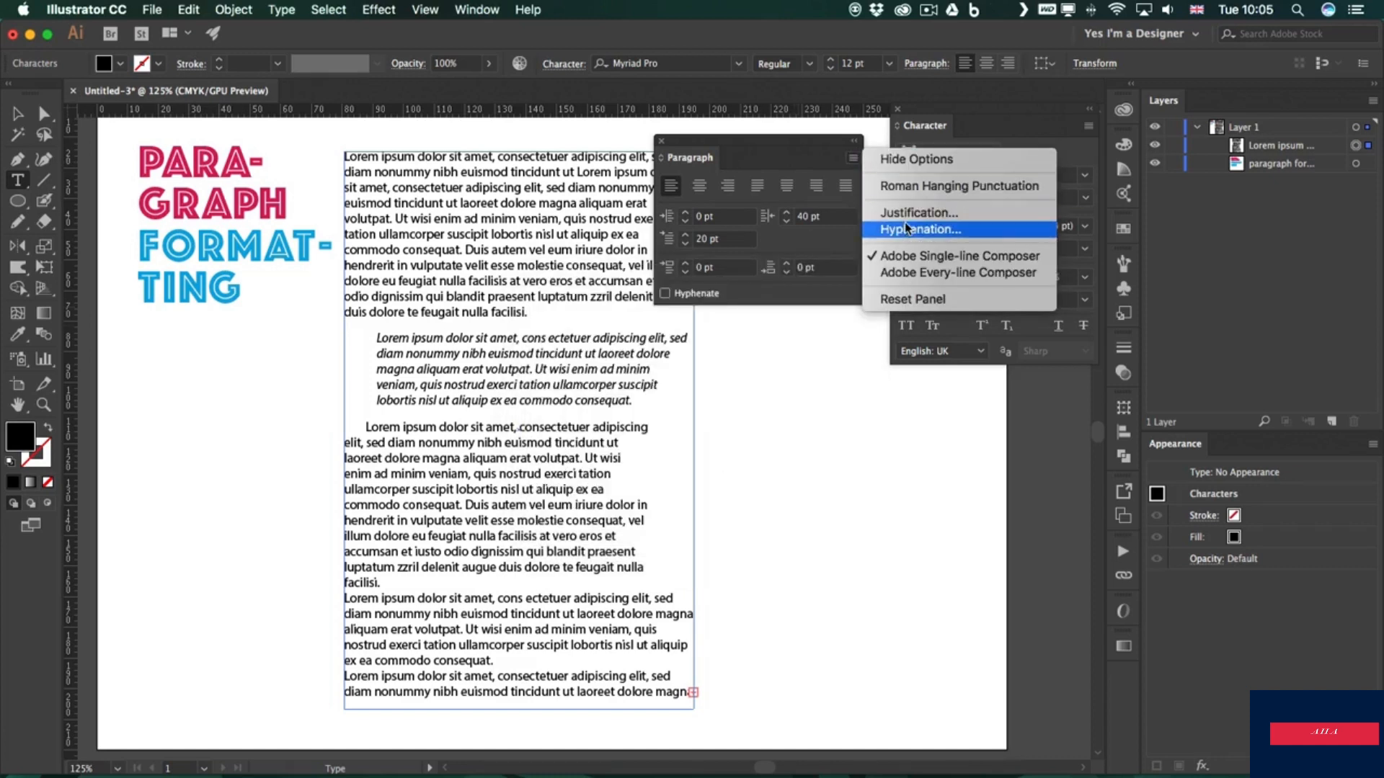
pyautogui.click(955, 229)
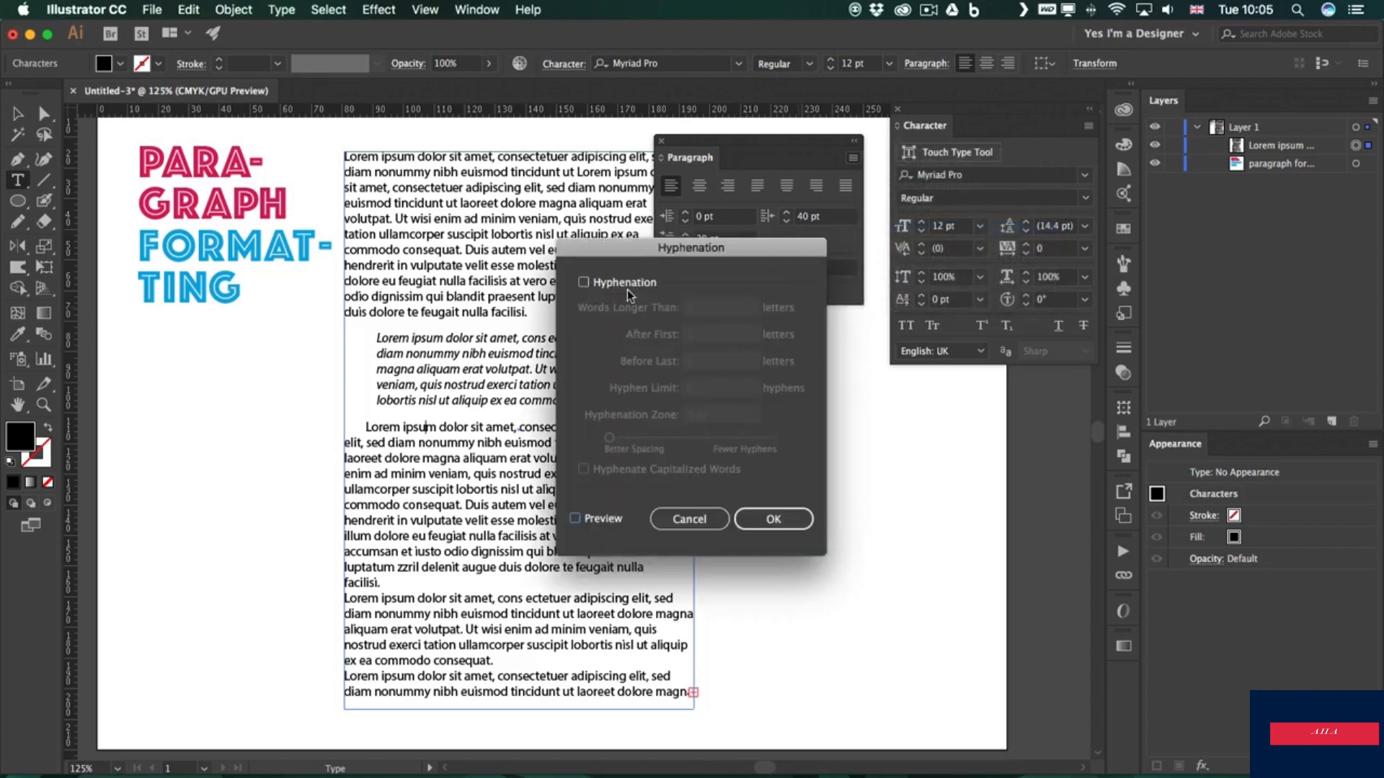
pyautogui.click(690, 521)
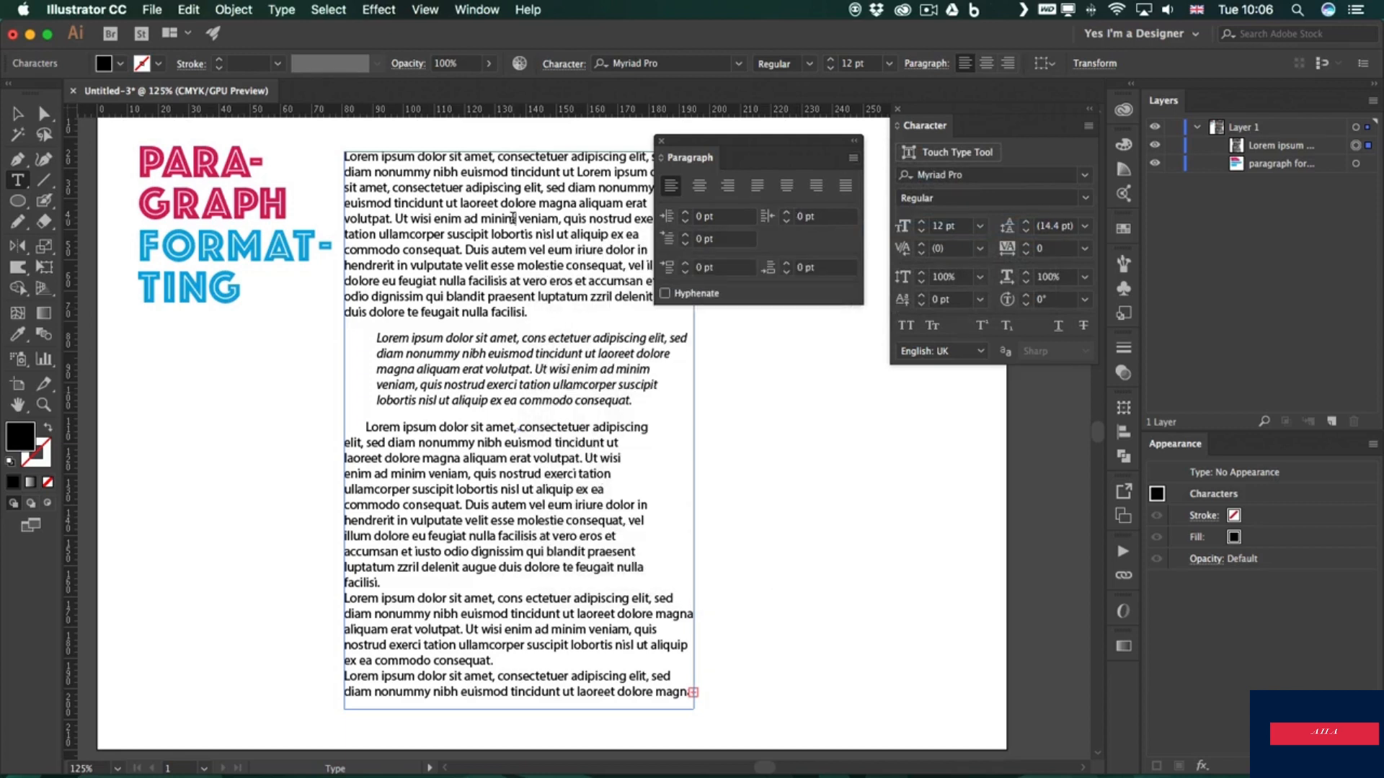